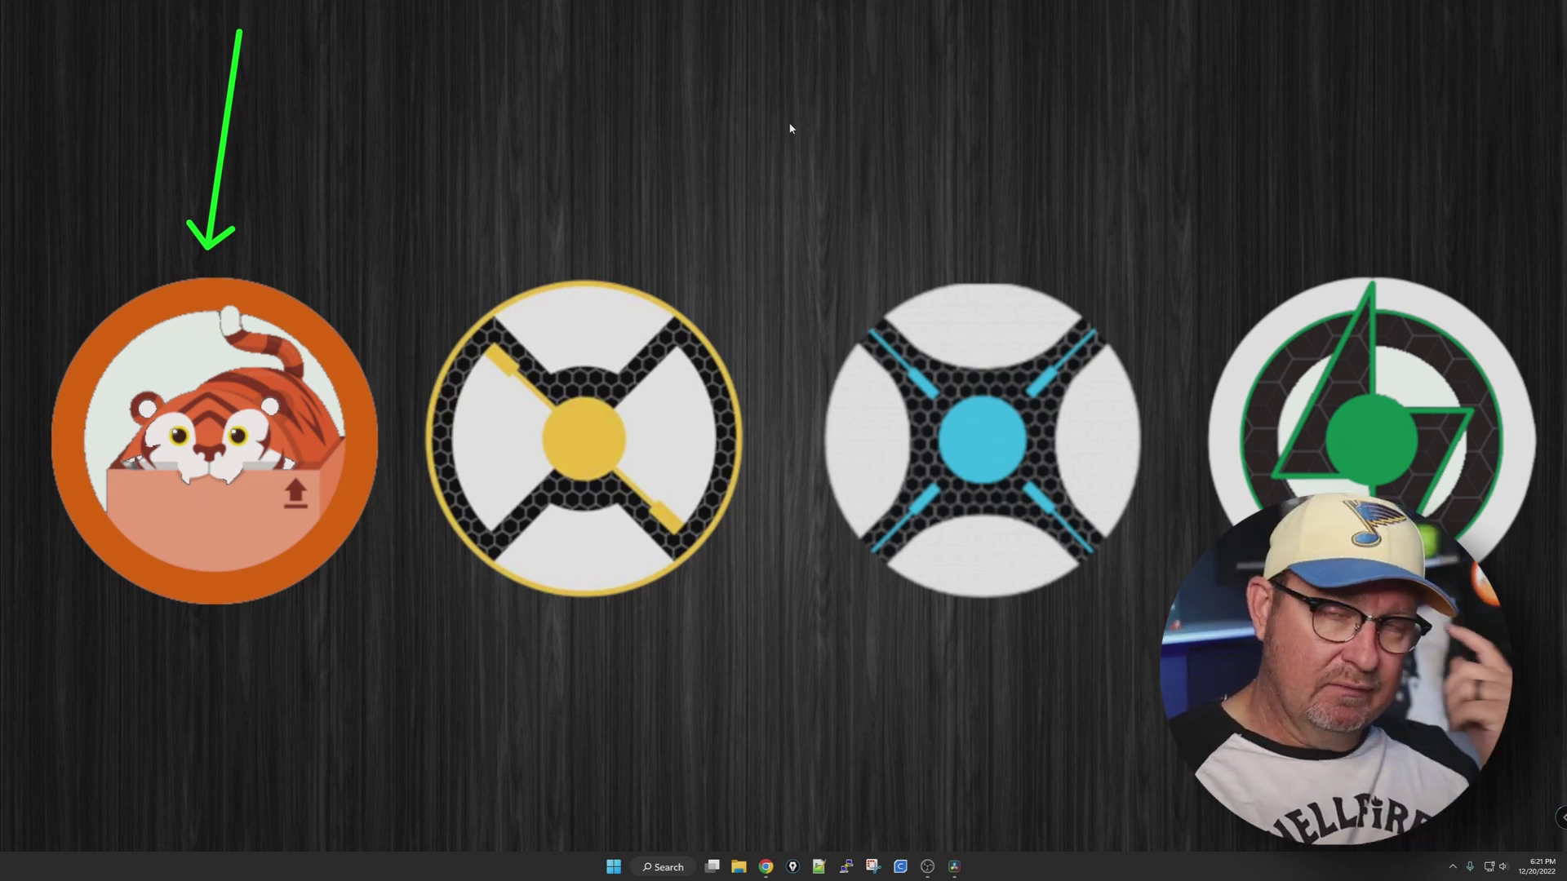
left_click_drag(688, 51, 619, 255)
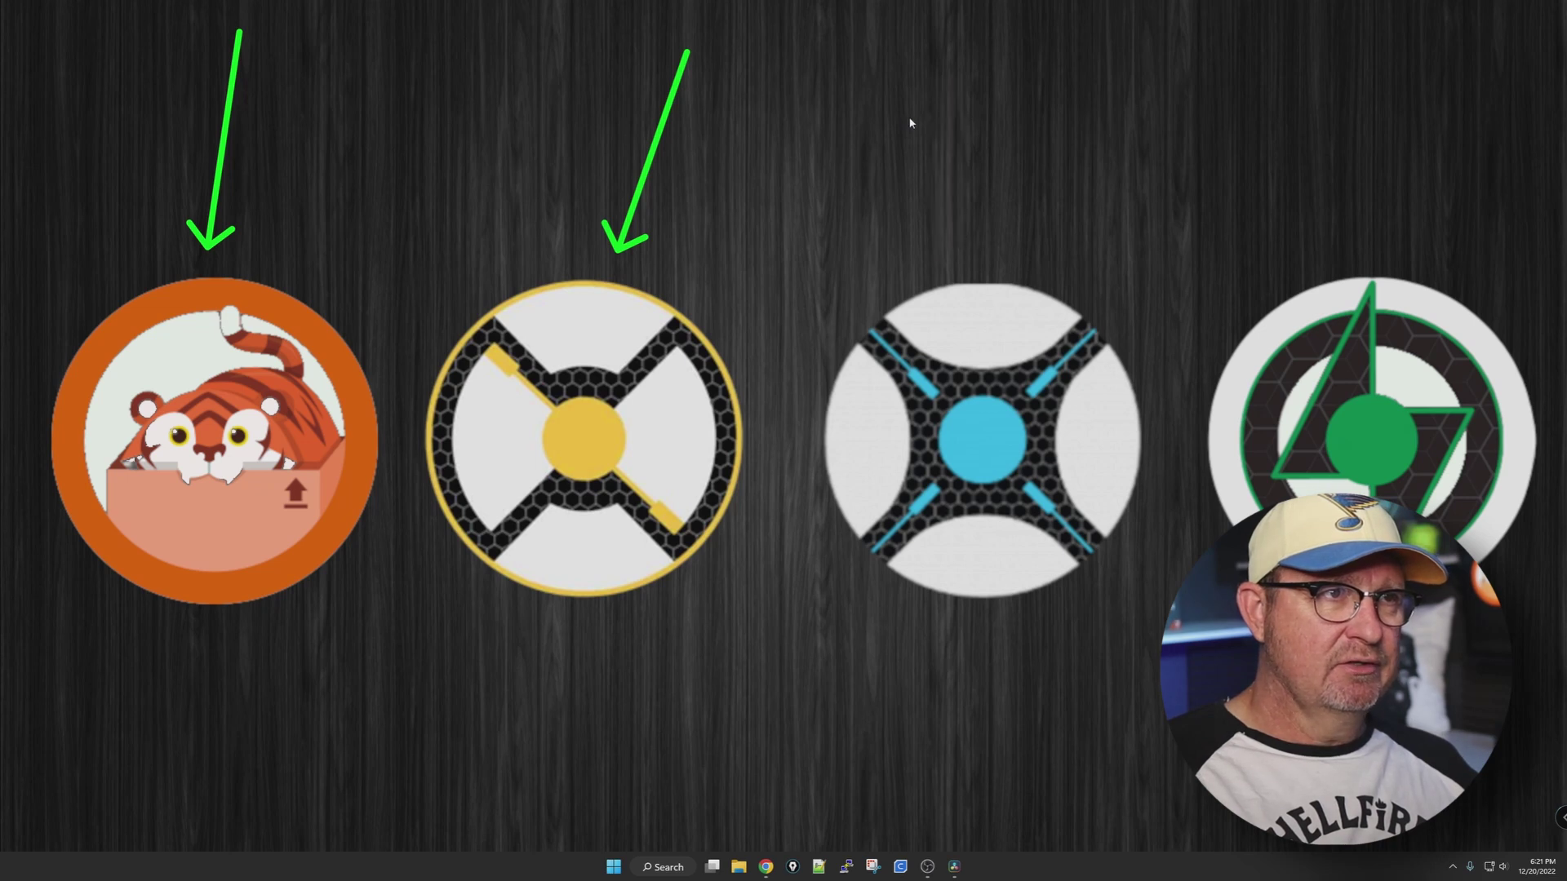
left_click_drag(908, 116, 982, 282)
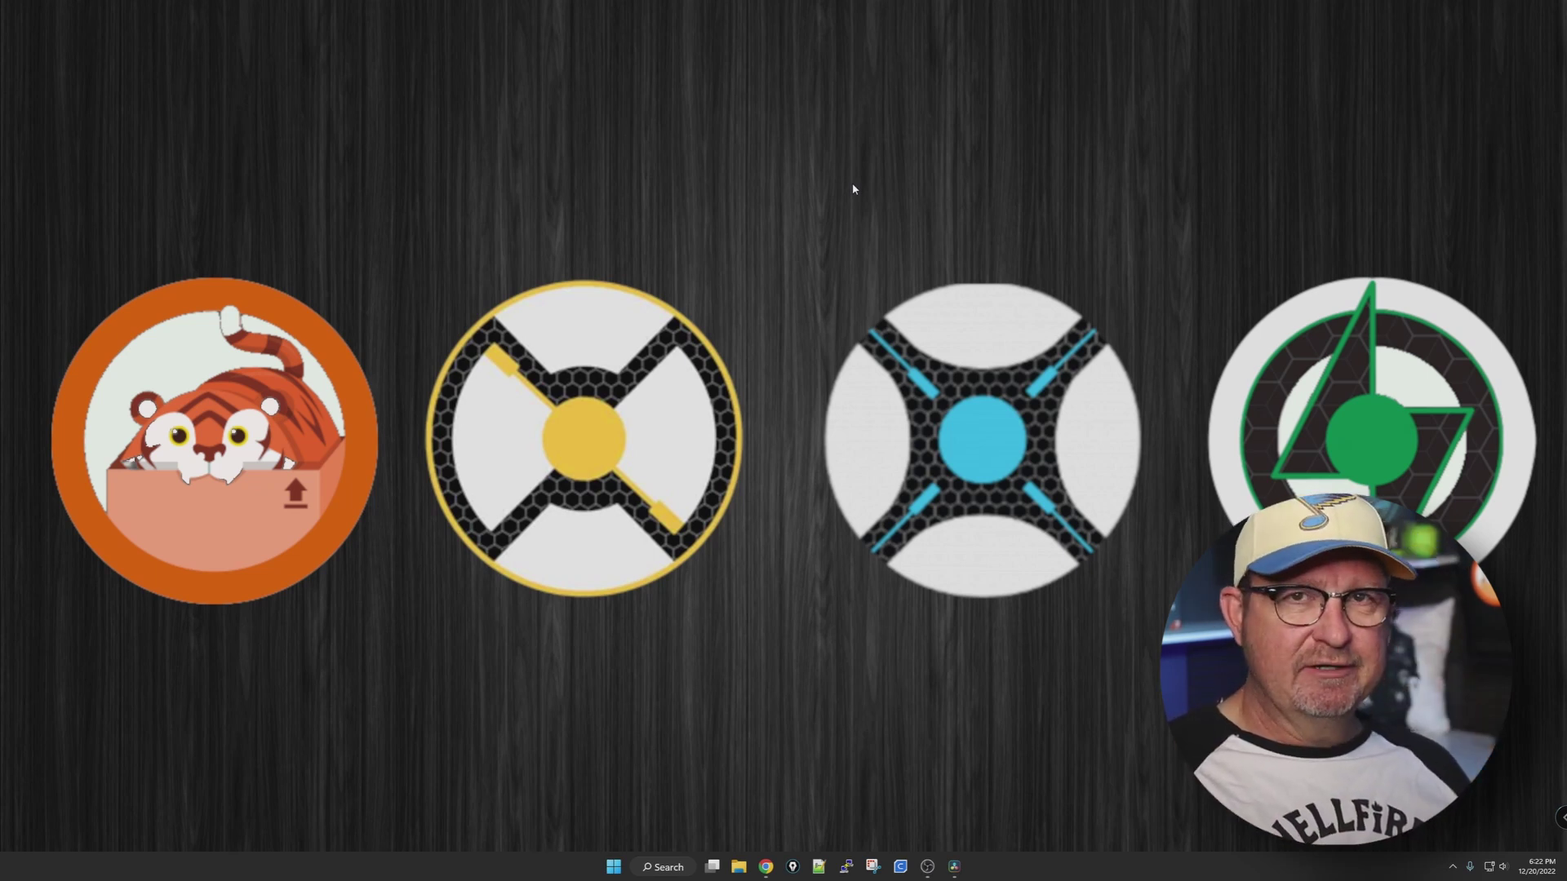
Switch to the TrueNAS web interface in Chrome and show the list of available applications
mouse_move(765, 867)
left_click(796, 790)
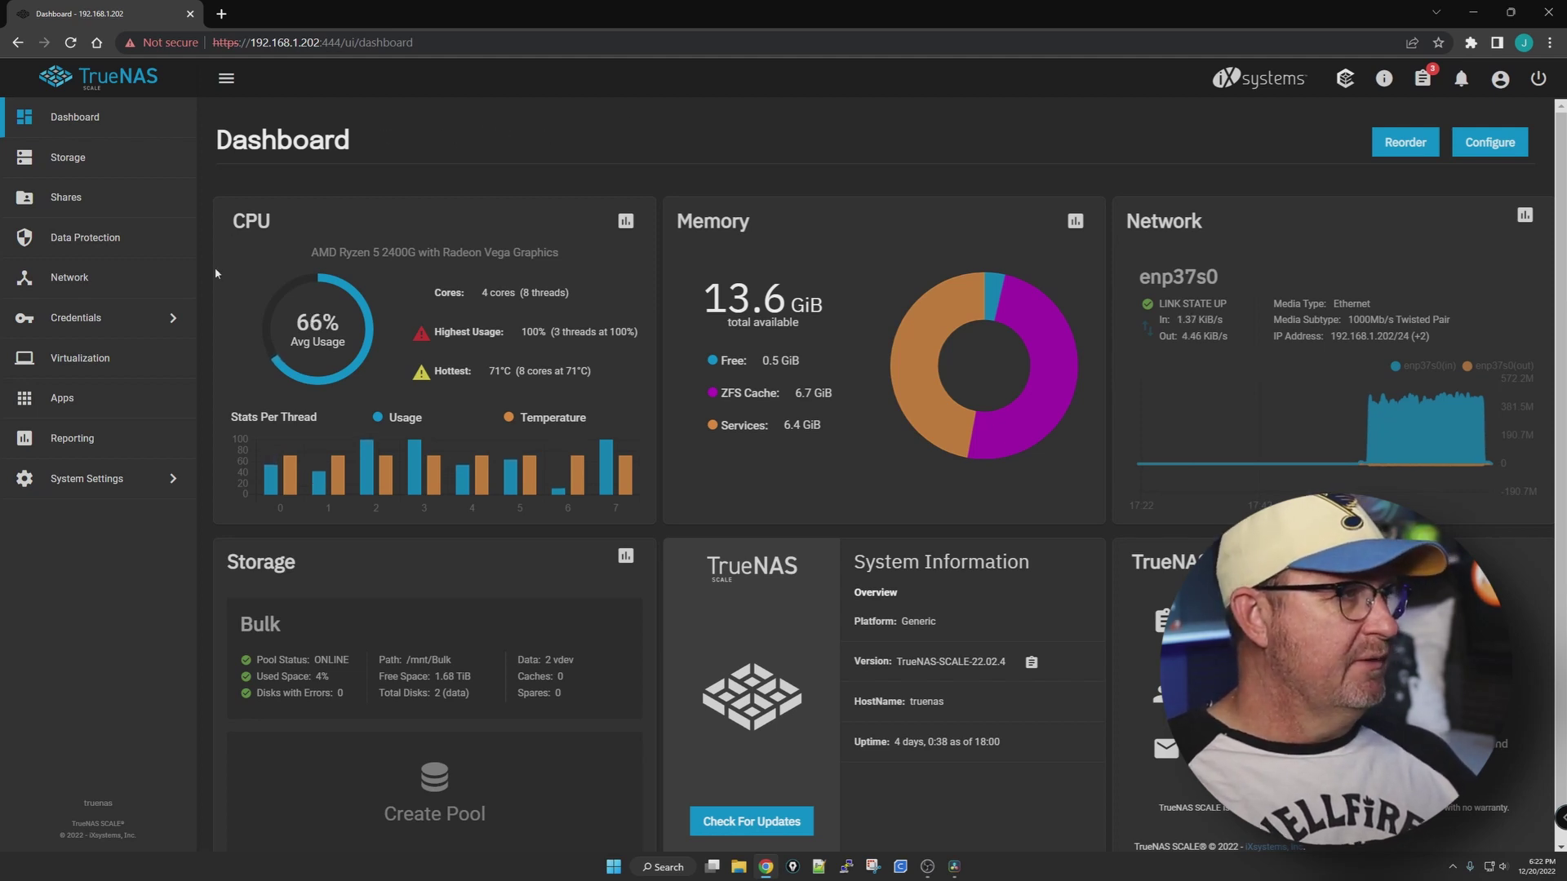
left_click(136, 410)
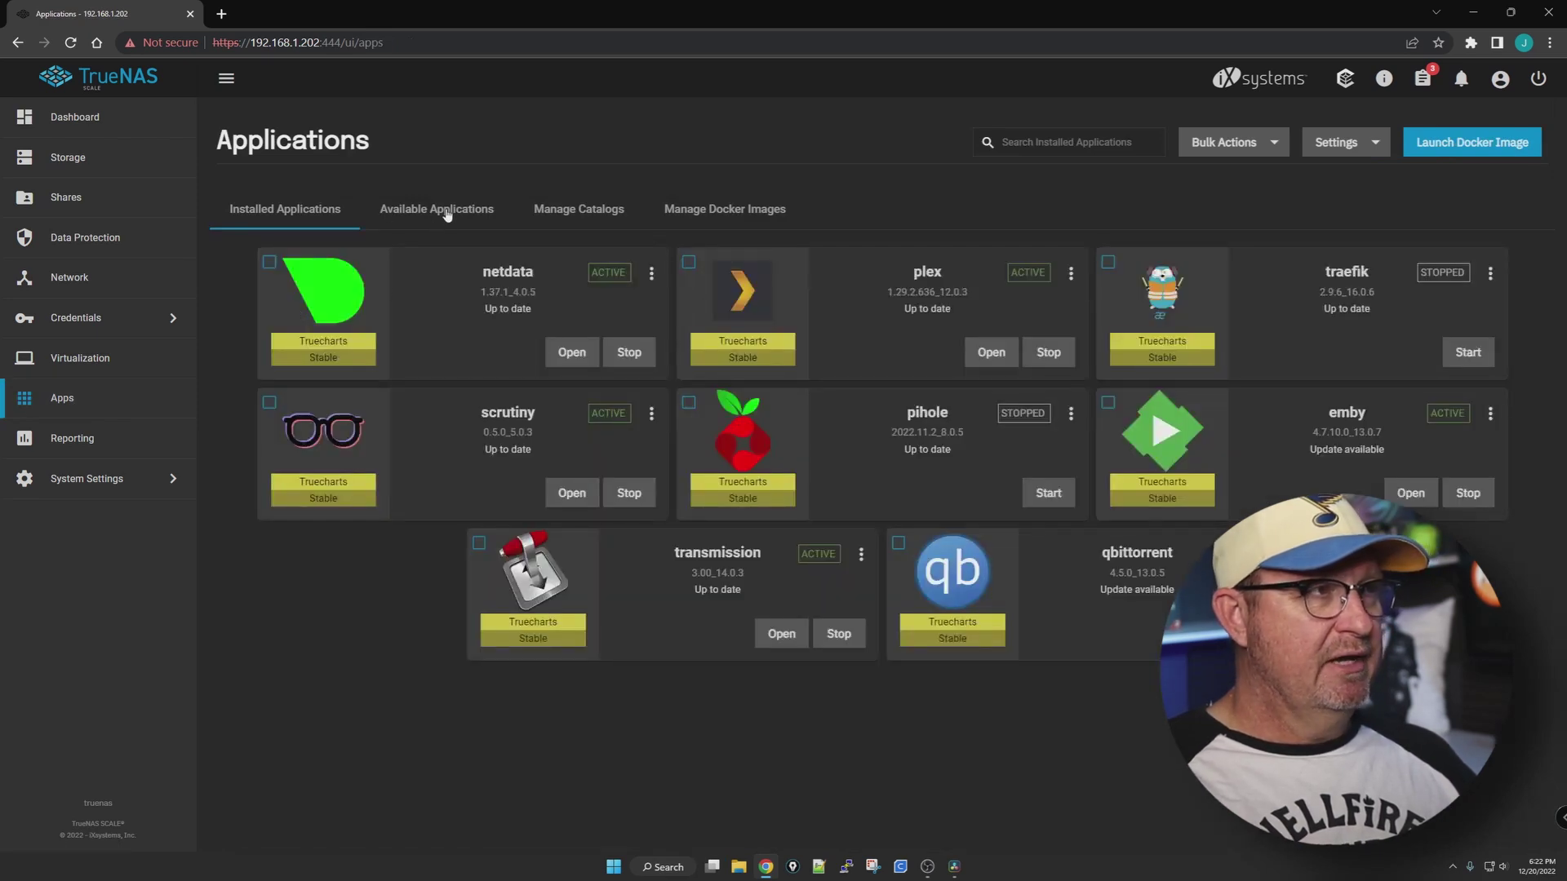
mouse_move(449, 152)
left_mouse_down()
mouse_move(514, 216)
mouse_move(465, 169)
left_mouse_up()
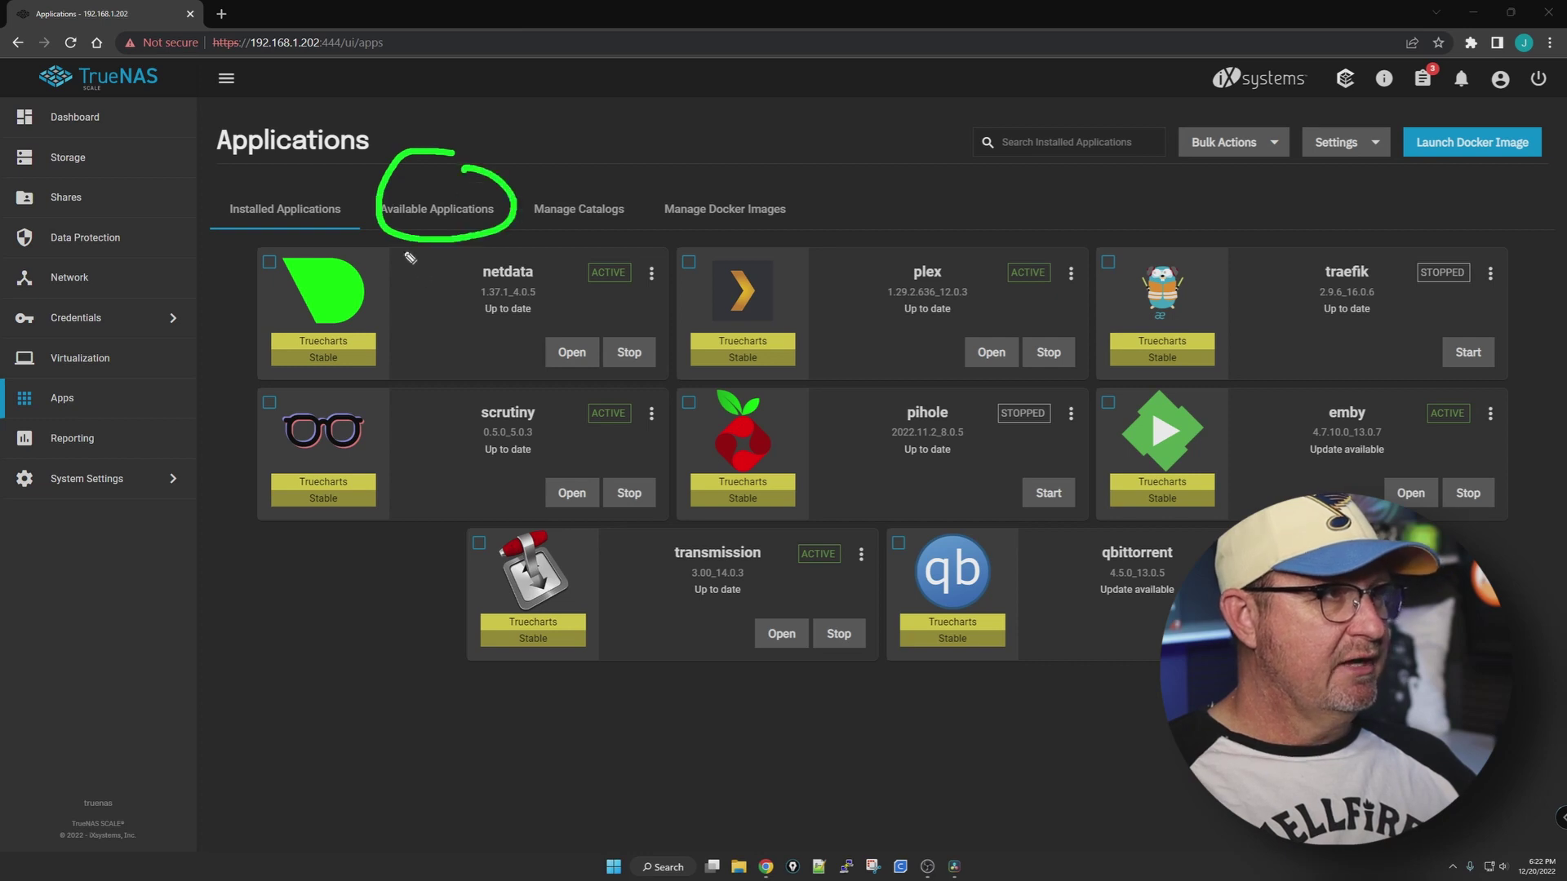
left_click(452, 214)
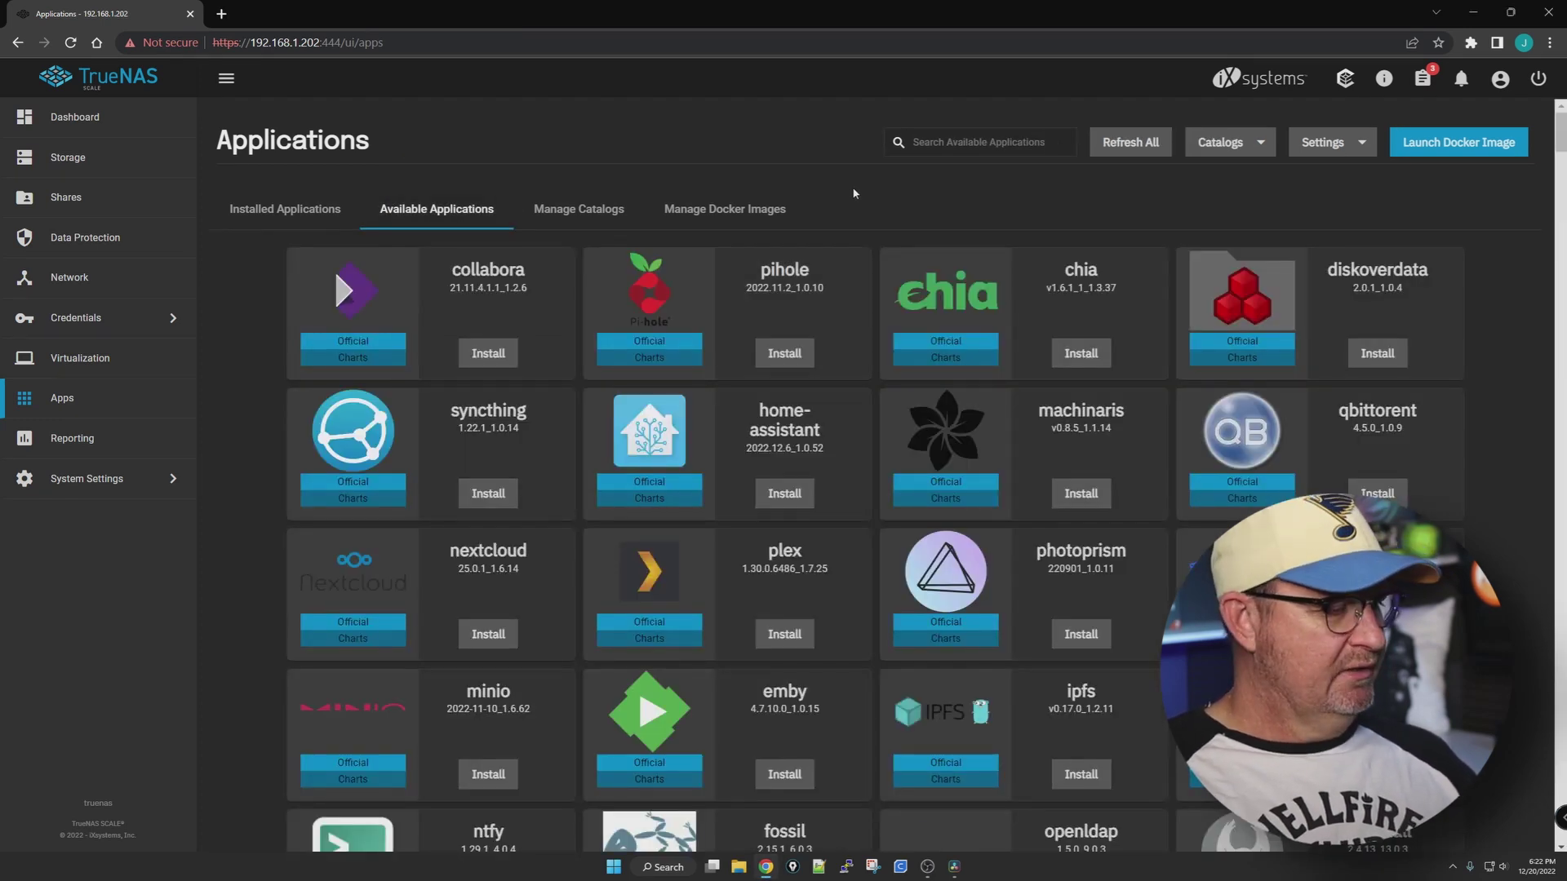
Search the available applications for "Pro" and start installing prowlarr
left_click_drag(796, 265, 894, 173)
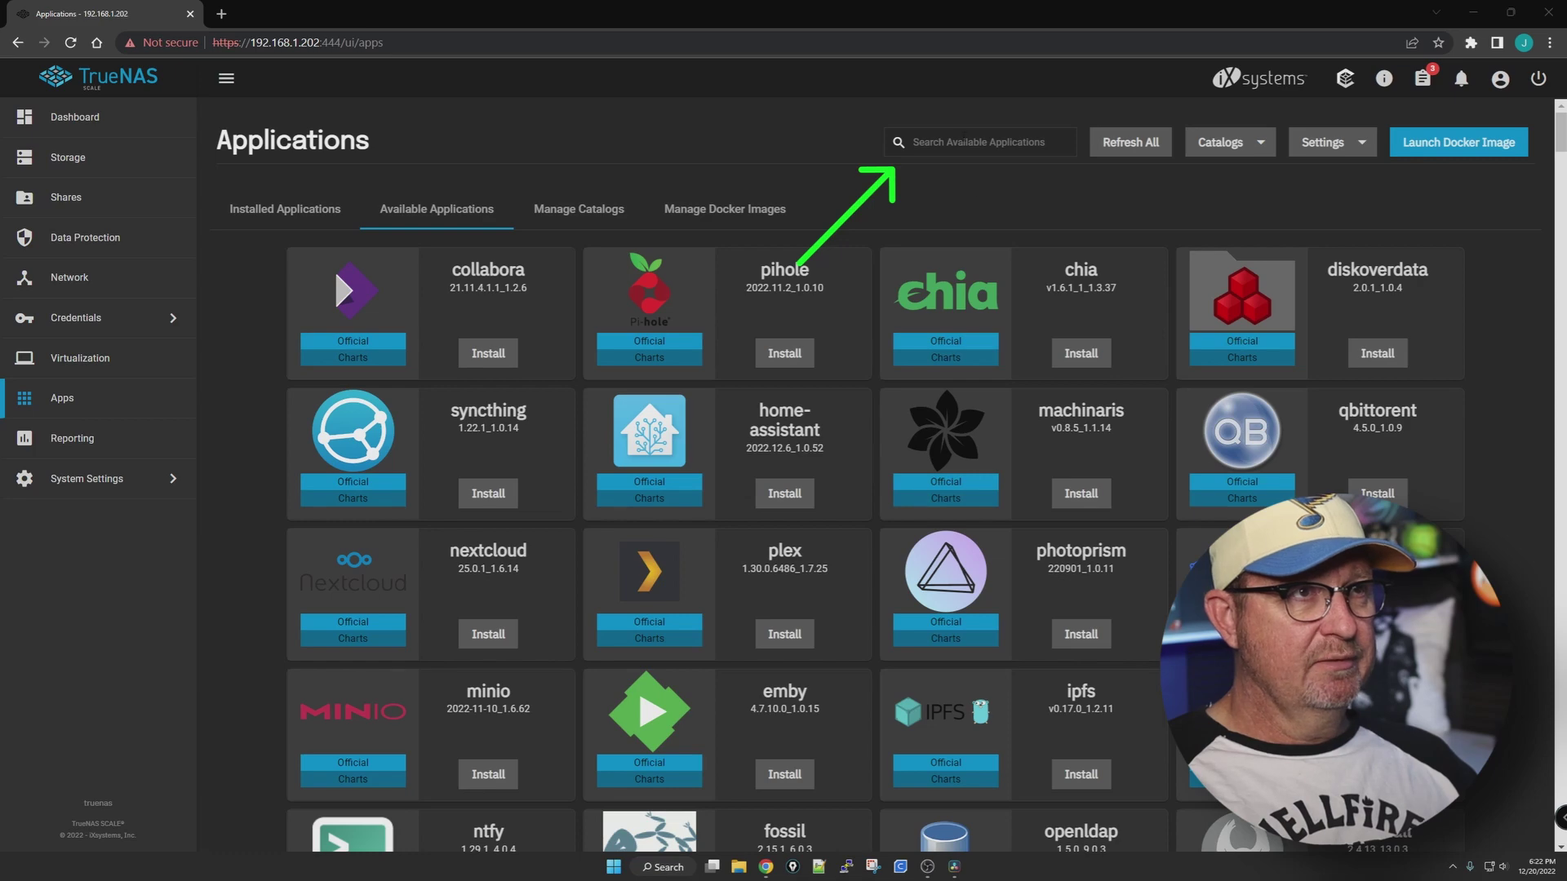
left_click(958, 142)
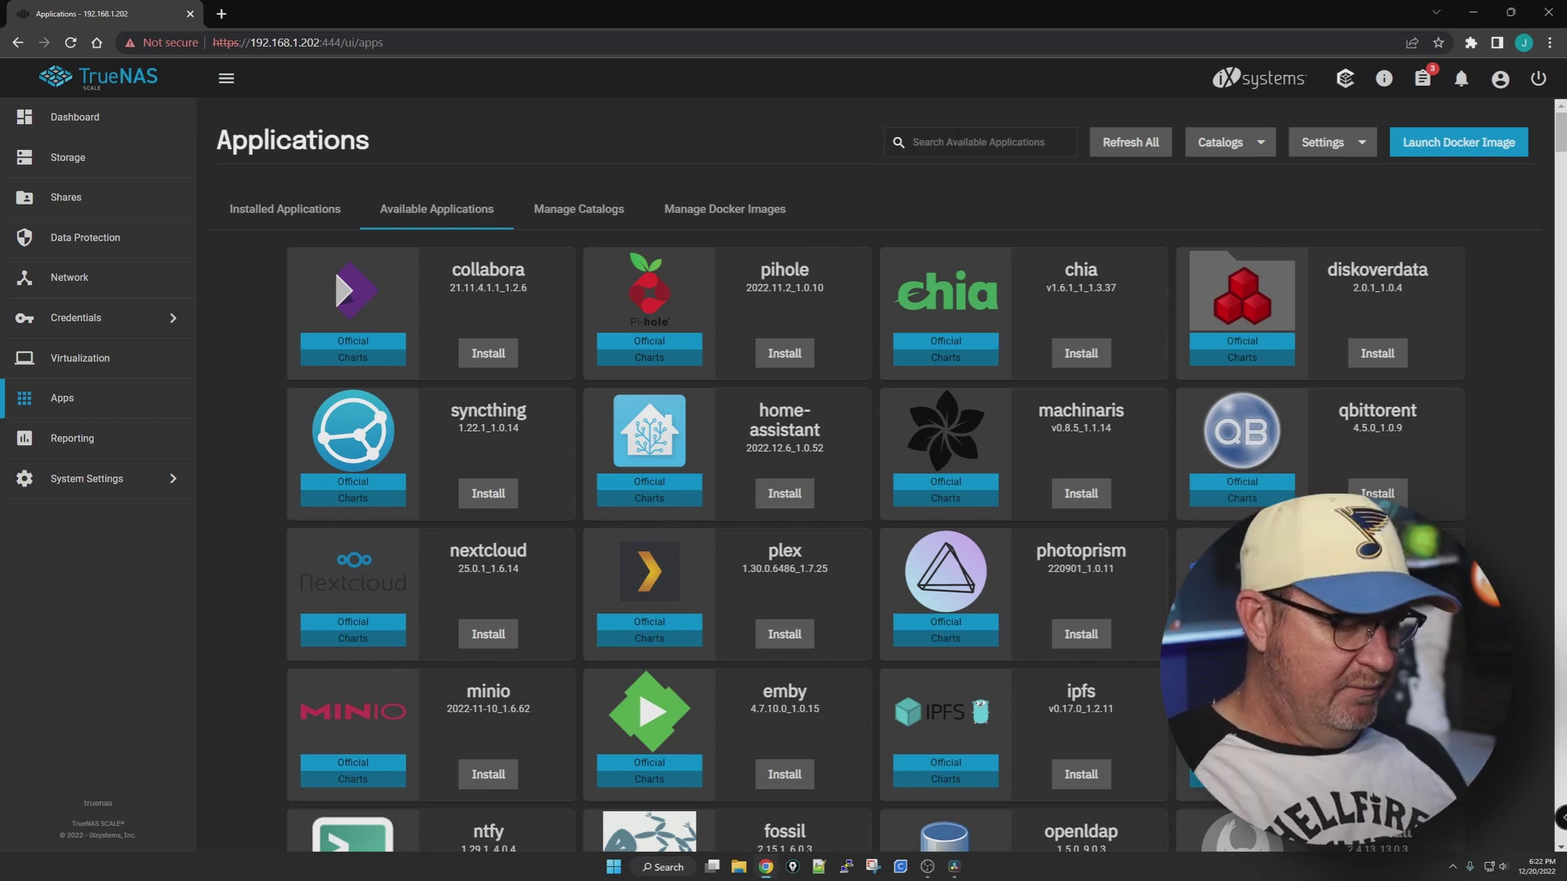
type("Pro")
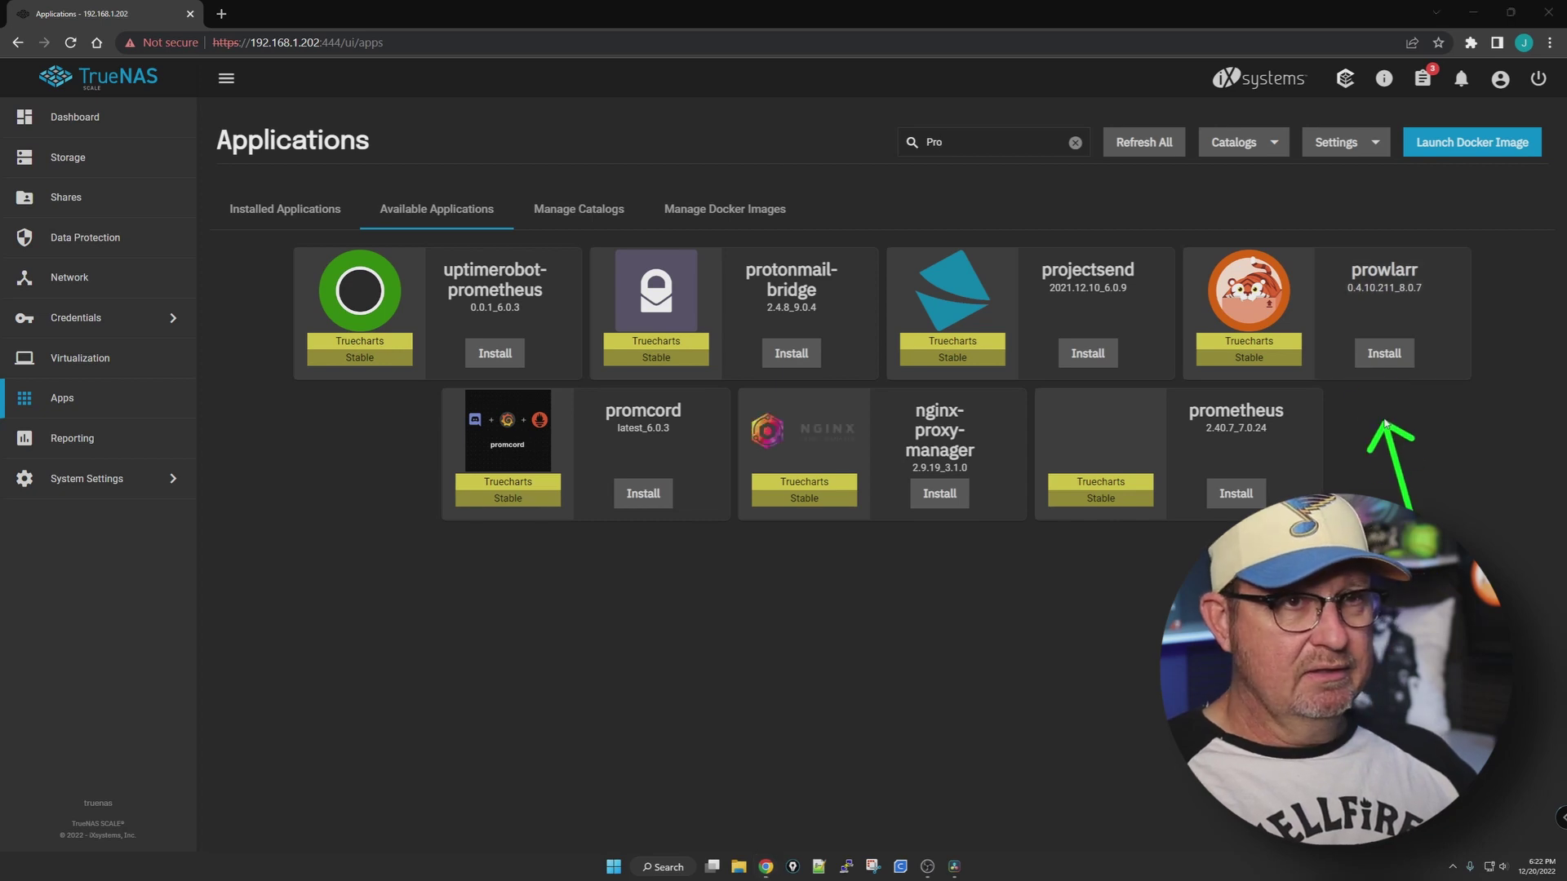
left_click(1387, 354)
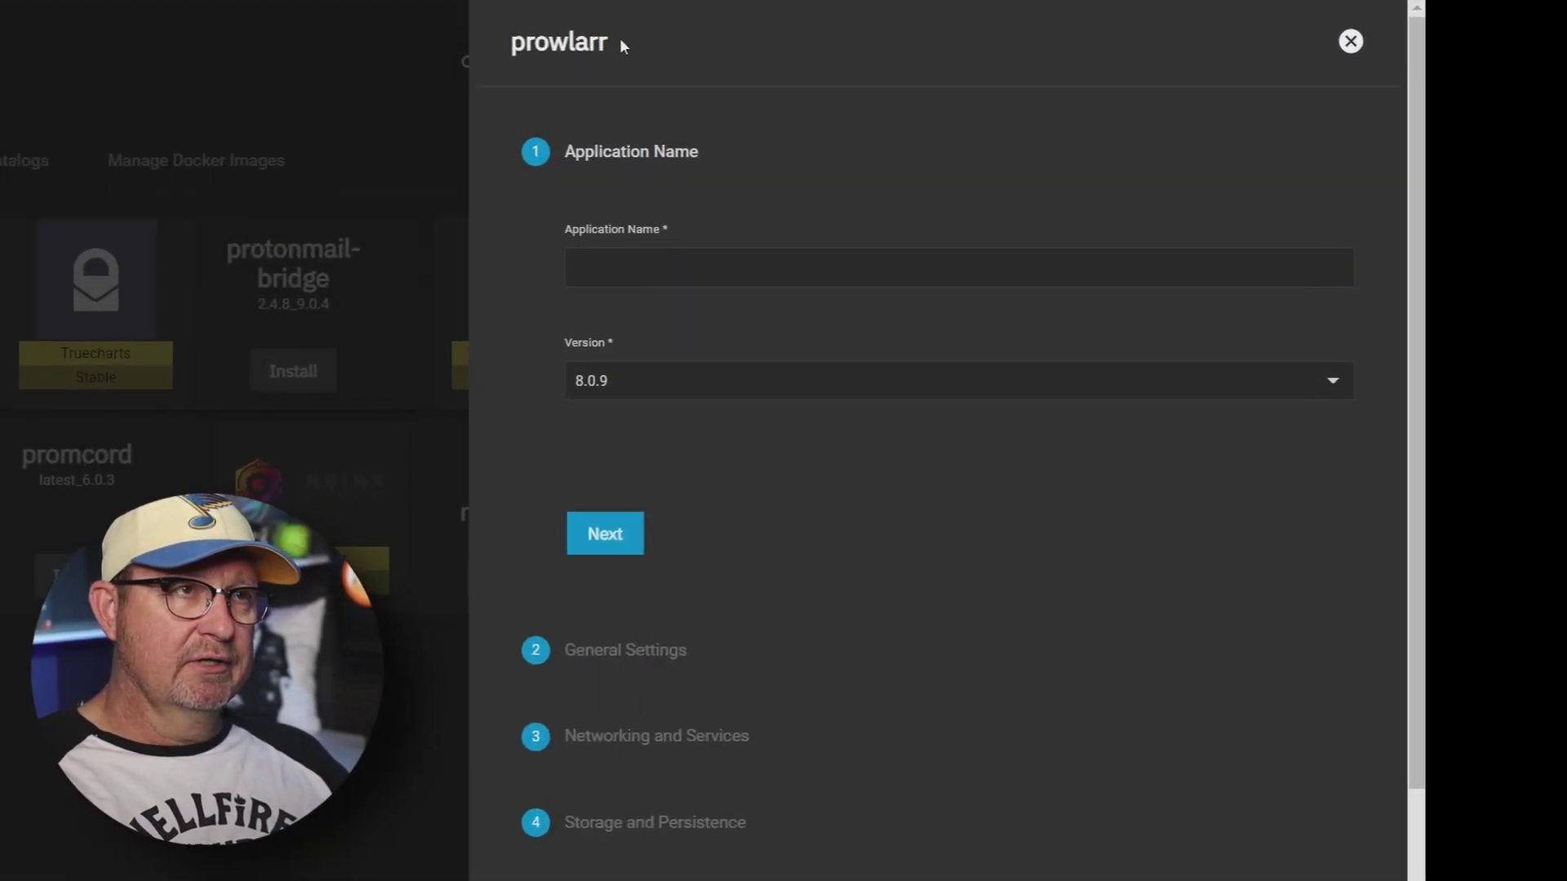
Name the application prowlarr and accept the default general, networking and services settings
left_click_drag(933, 118, 858, 118)
left_click_drag(559, 41, 584, 267)
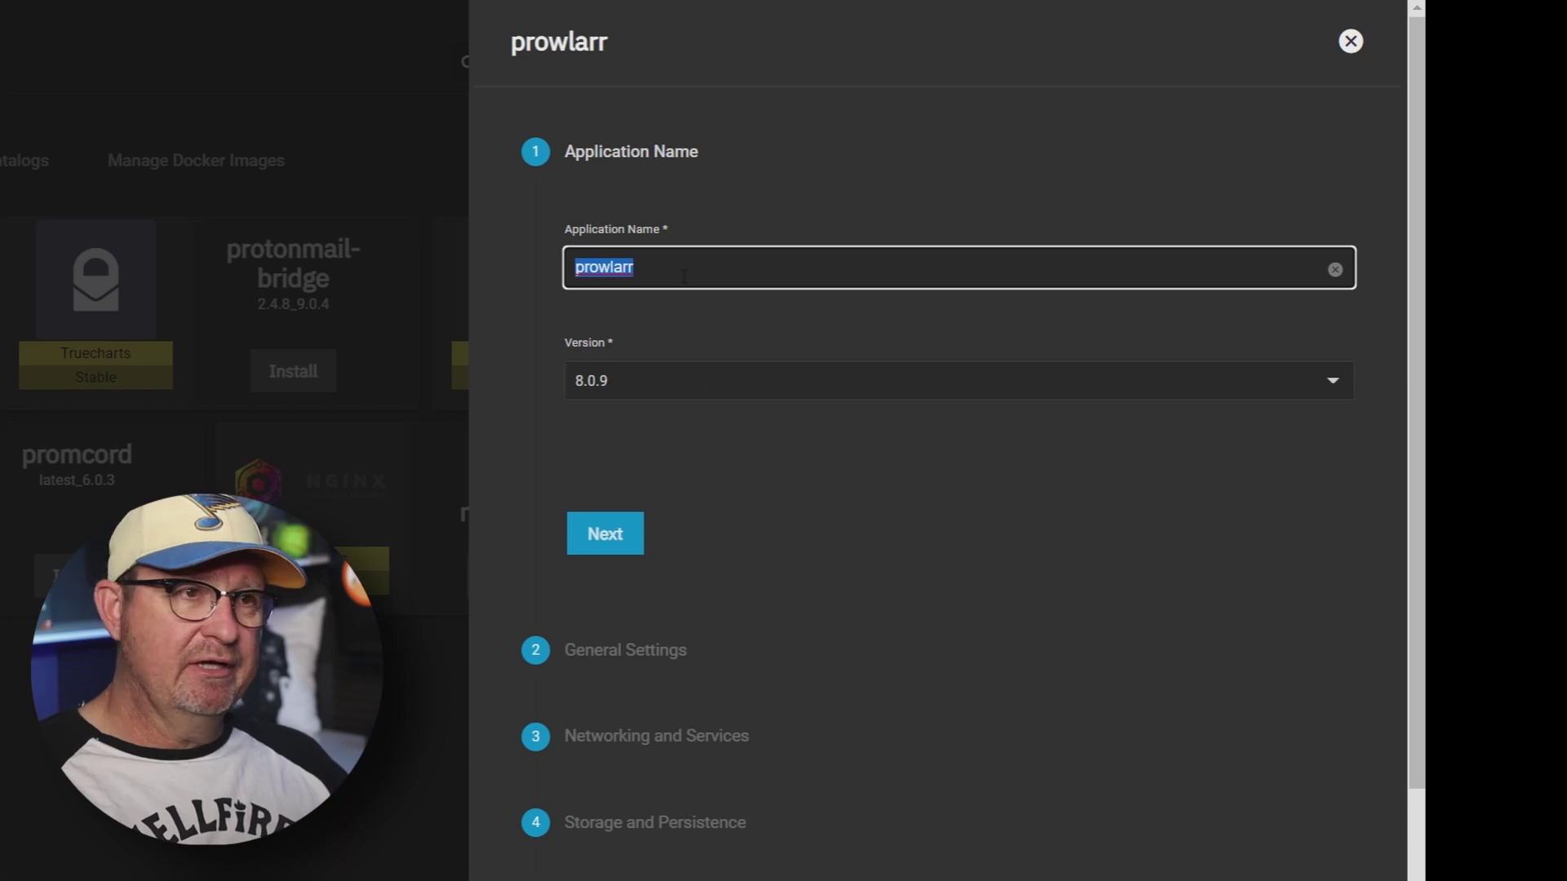
left_click(615, 542)
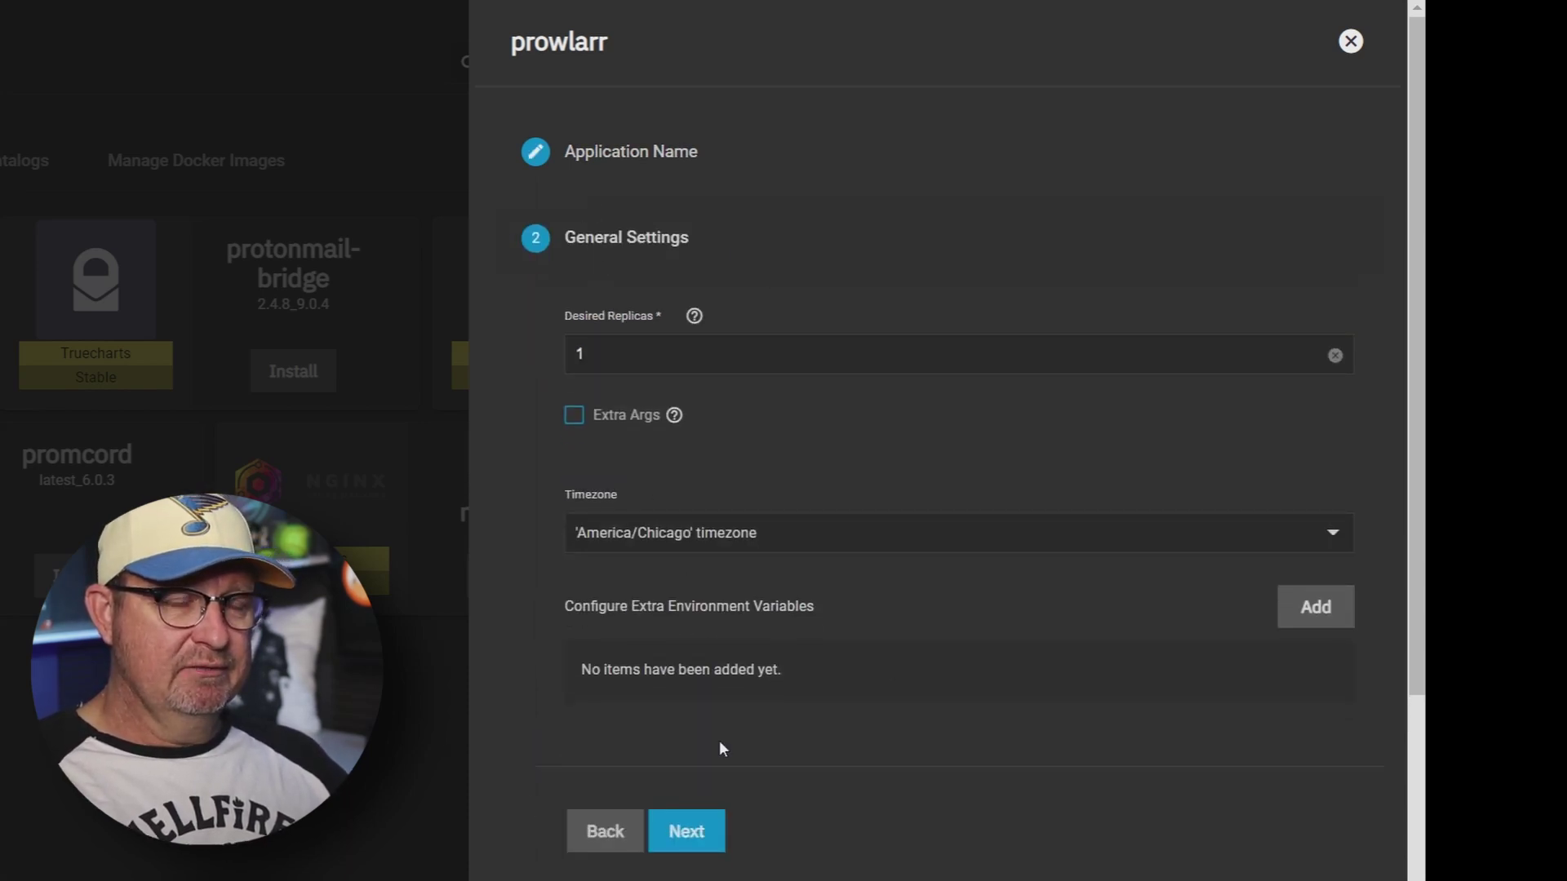
left_click(683, 831)
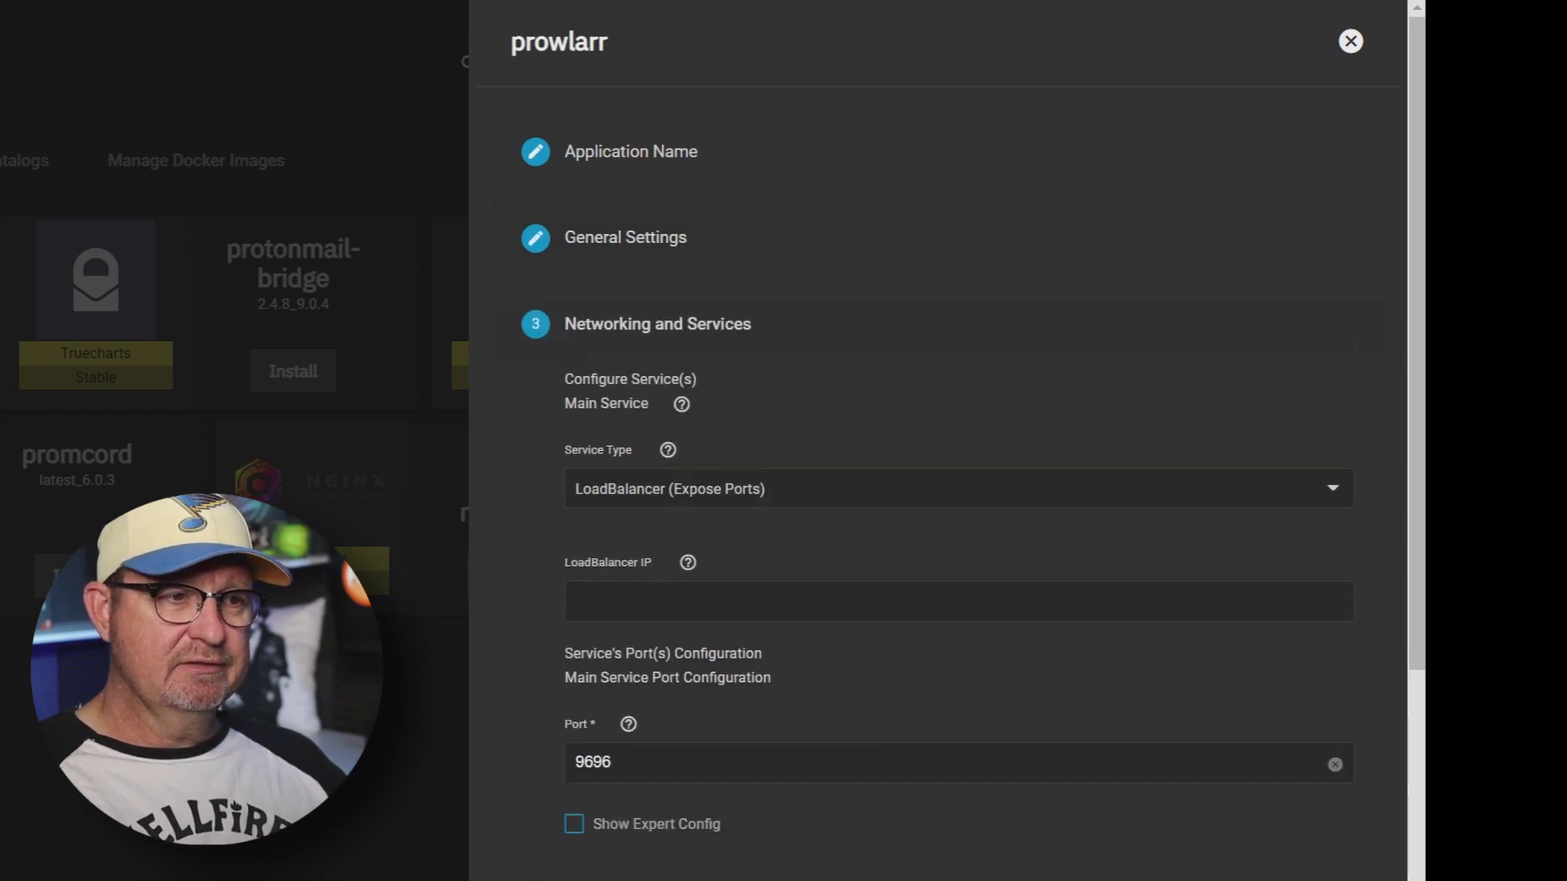
key("Return")
Add an additional app storage entry and set its host path to /mnt/Bulk/Media
scroll(734, 352, "down", 2)
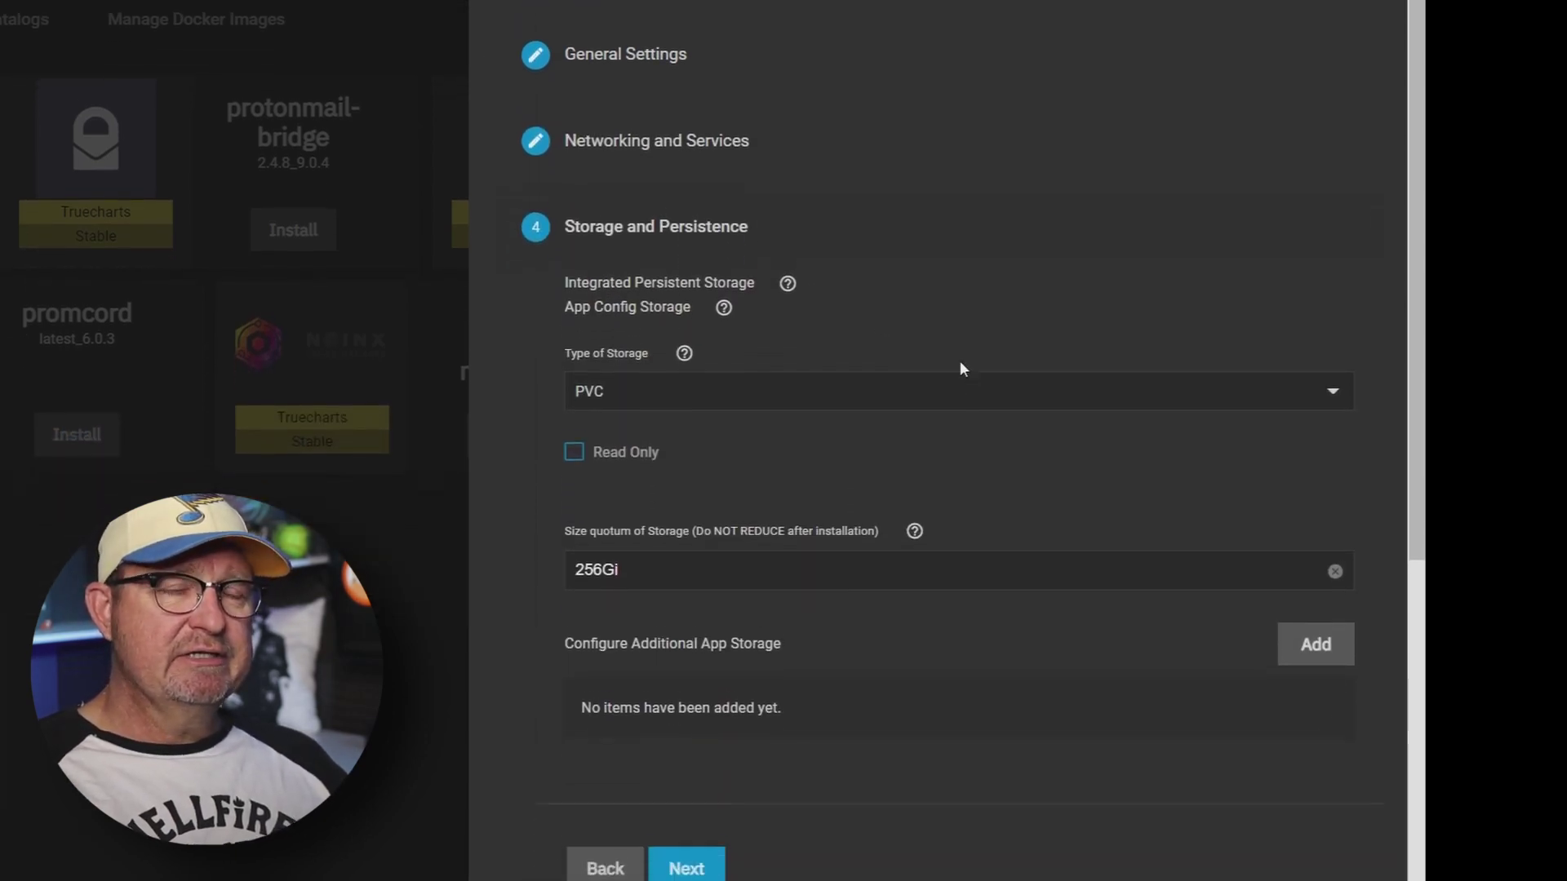
scroll(967, 351, "down", 1)
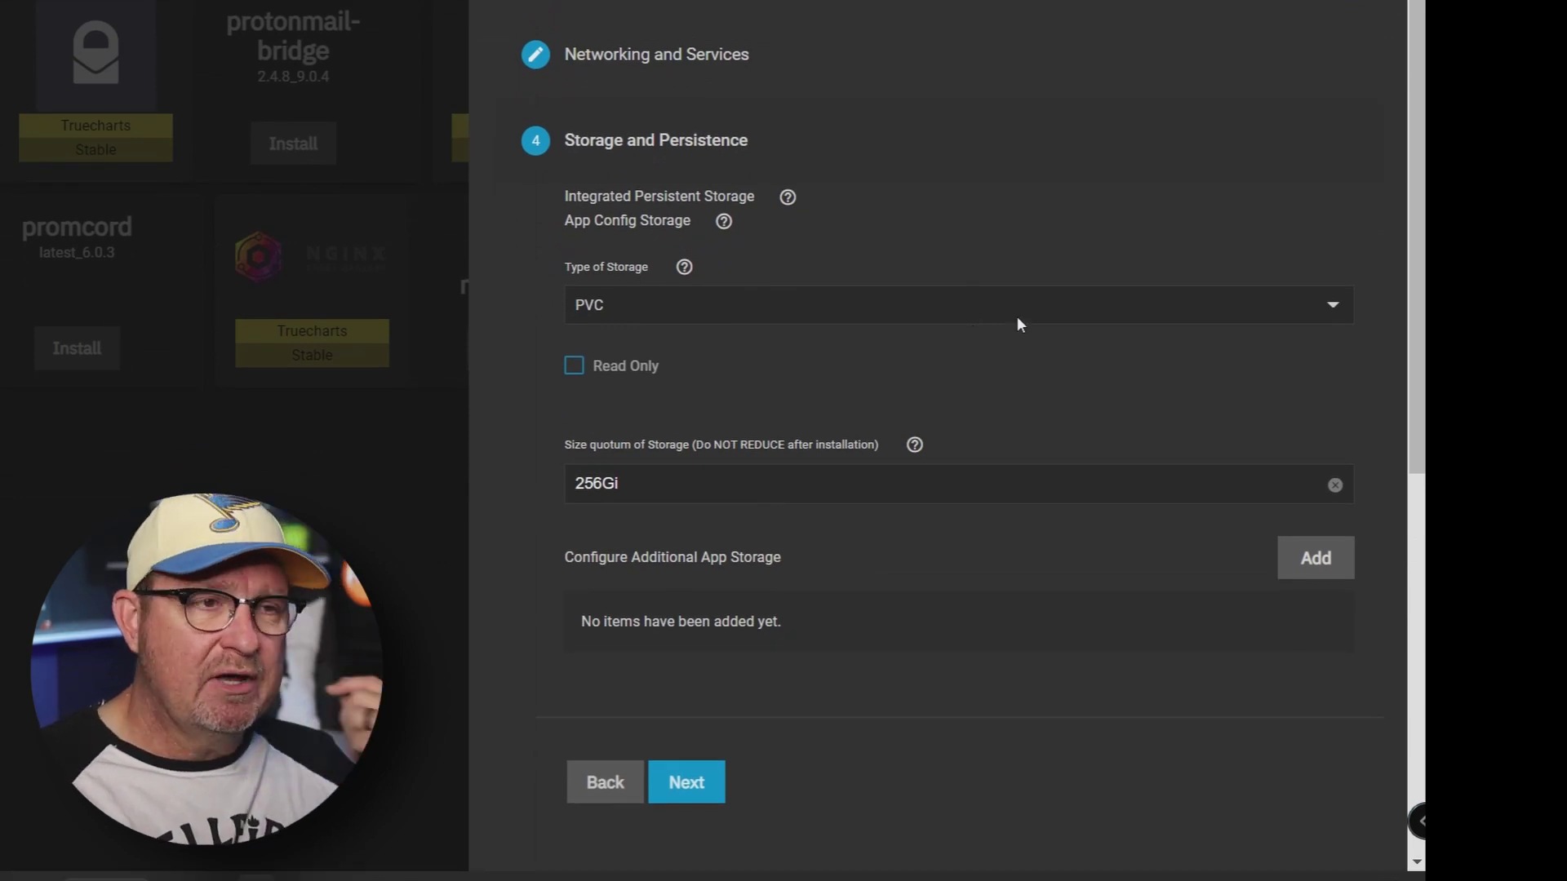
scroll(1017, 318, "down", 3)
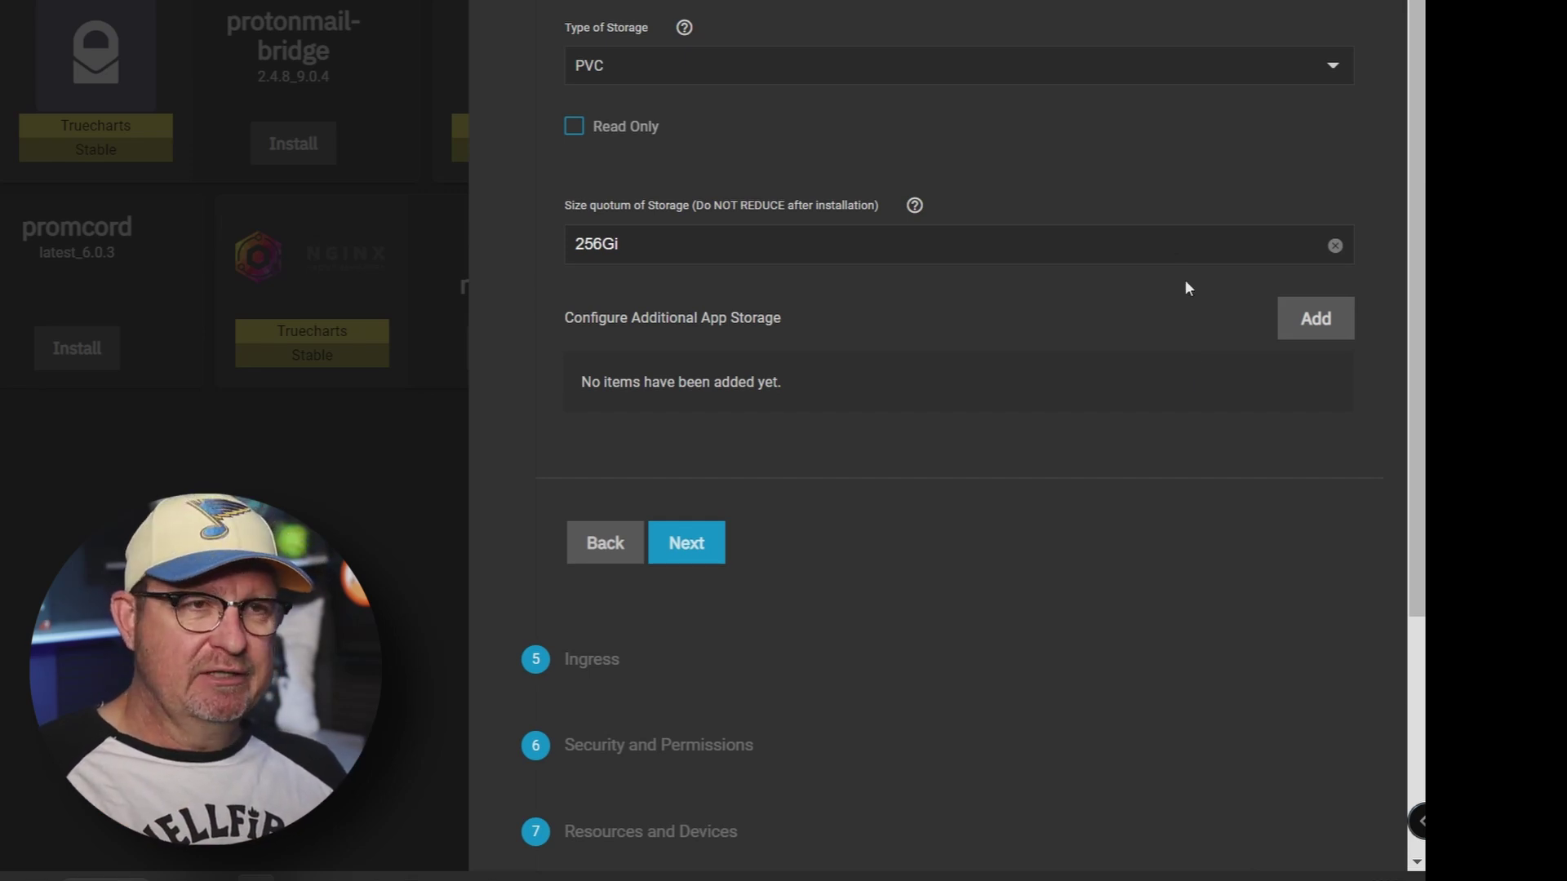
left_click(1315, 321)
scroll(814, 467, "down", 5)
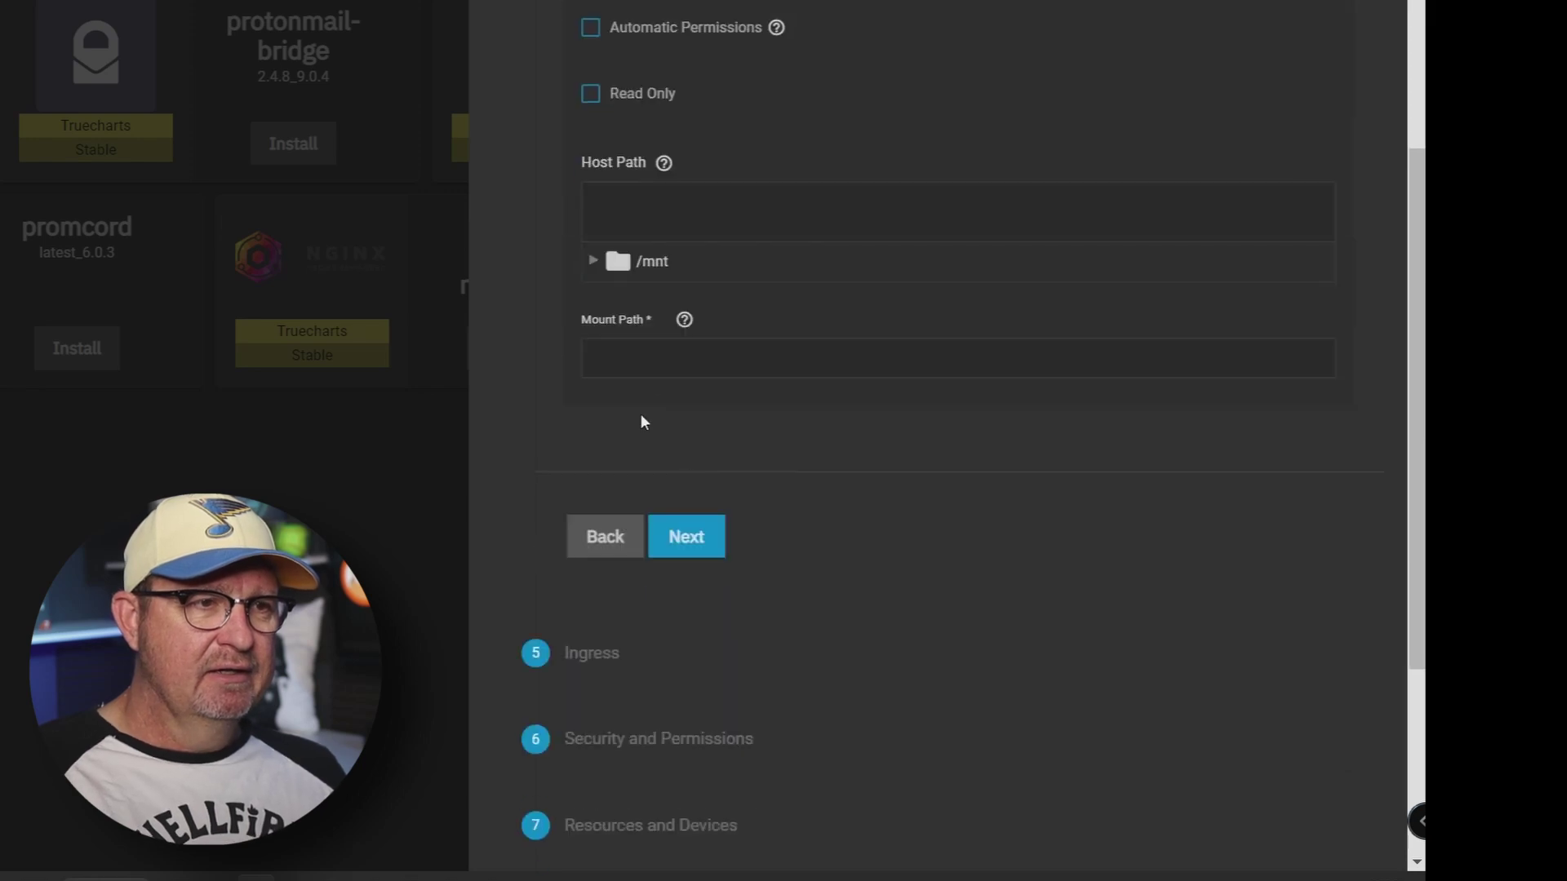
left_click(595, 260)
left_click(615, 300)
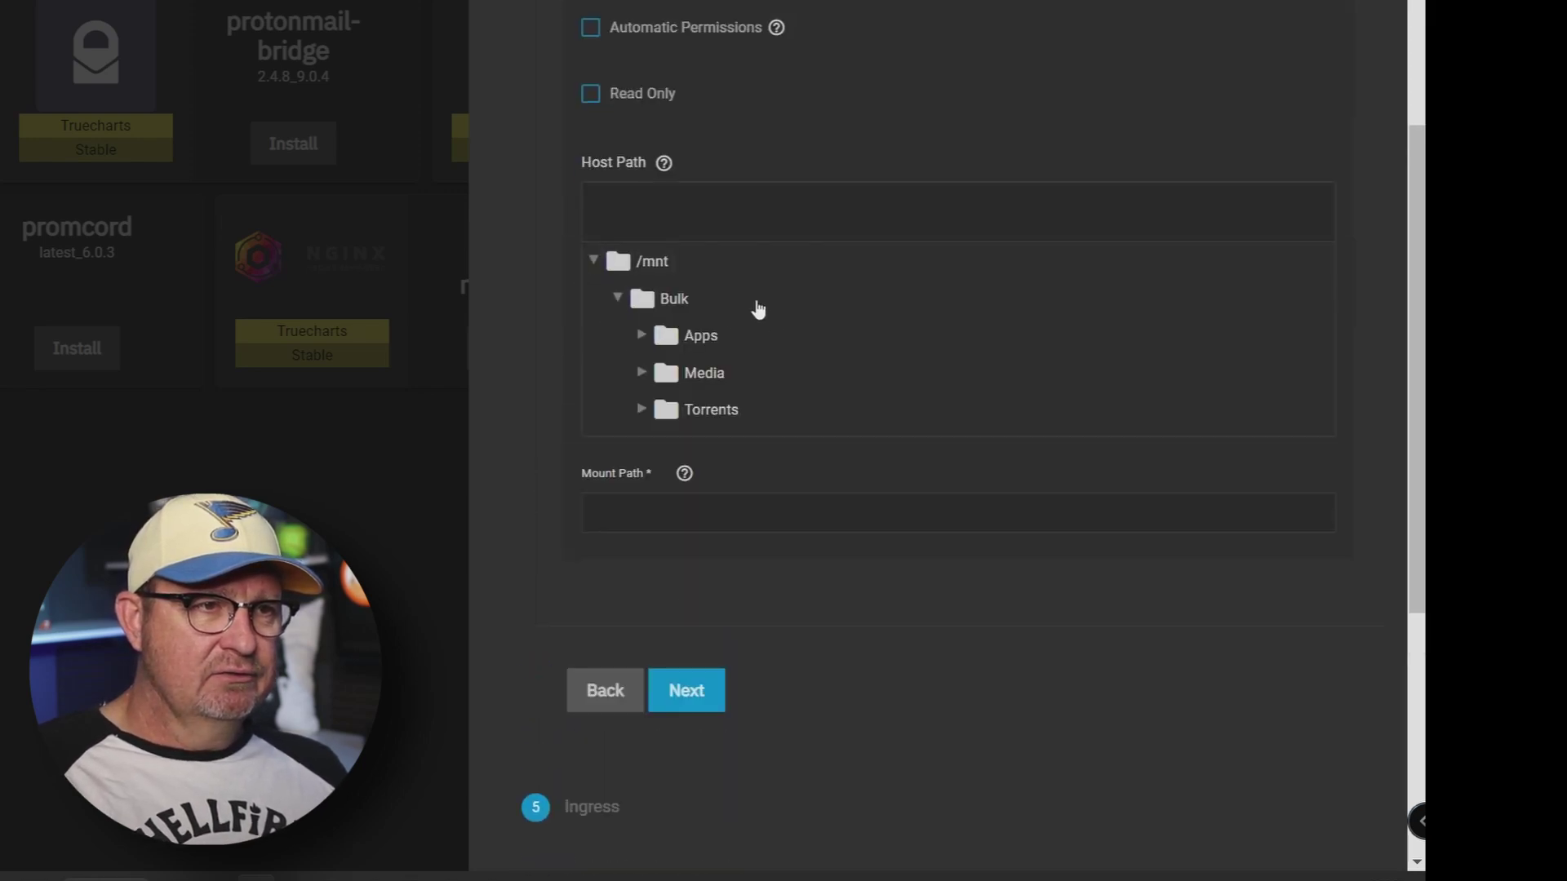
left_click(644, 374)
left_click(671, 372)
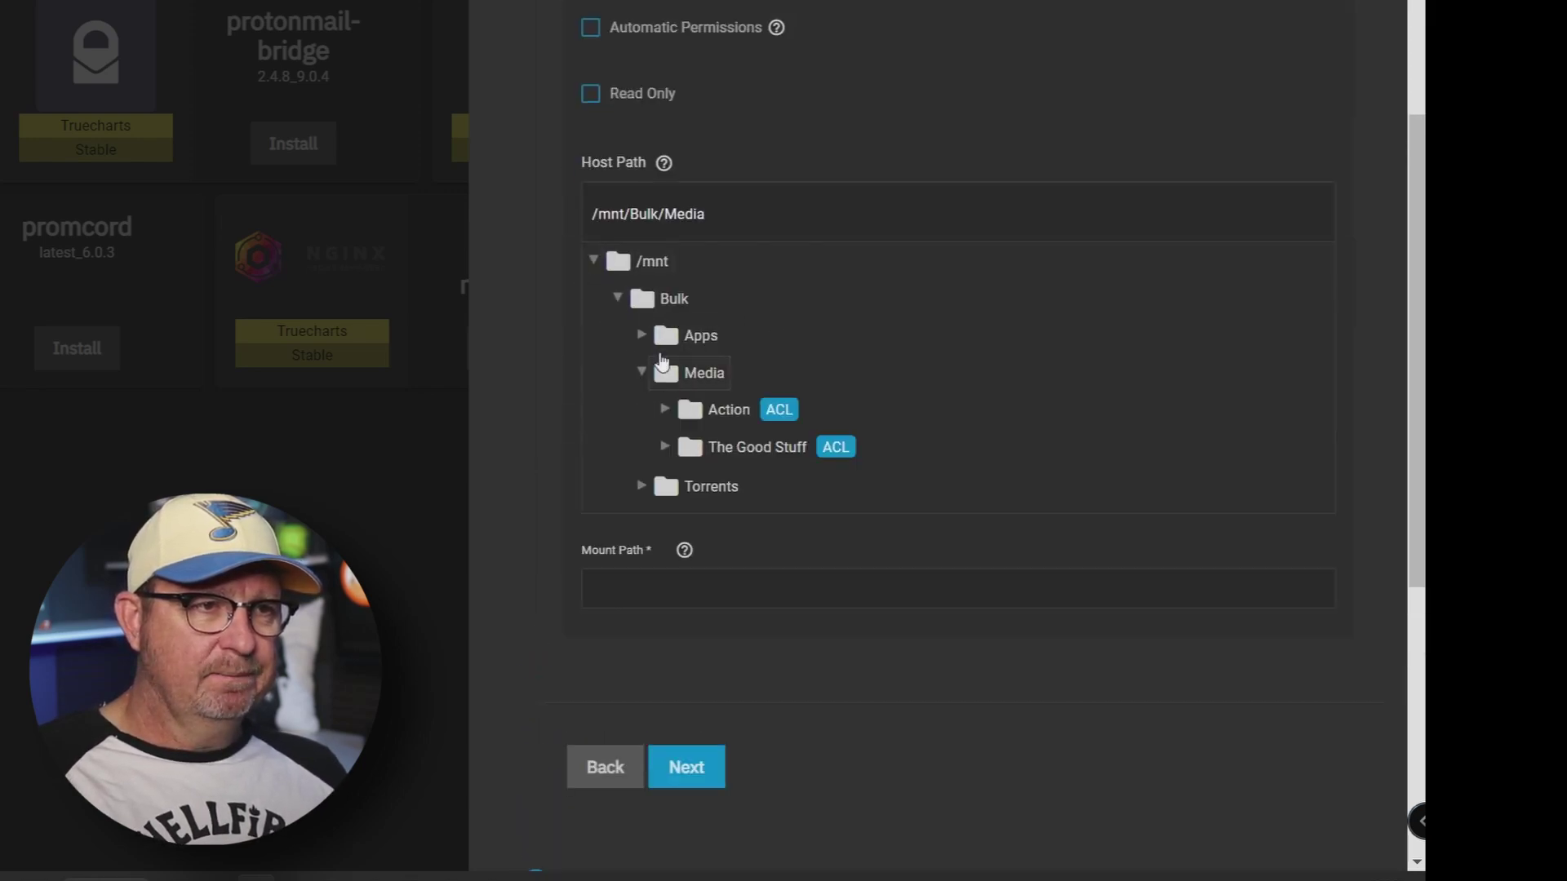
Copy /Media from the host path into the additional storage's mount path and complete the storage section
left_click_drag(657, 214, 705, 214)
right_click(702, 217)
left_click(758, 300)
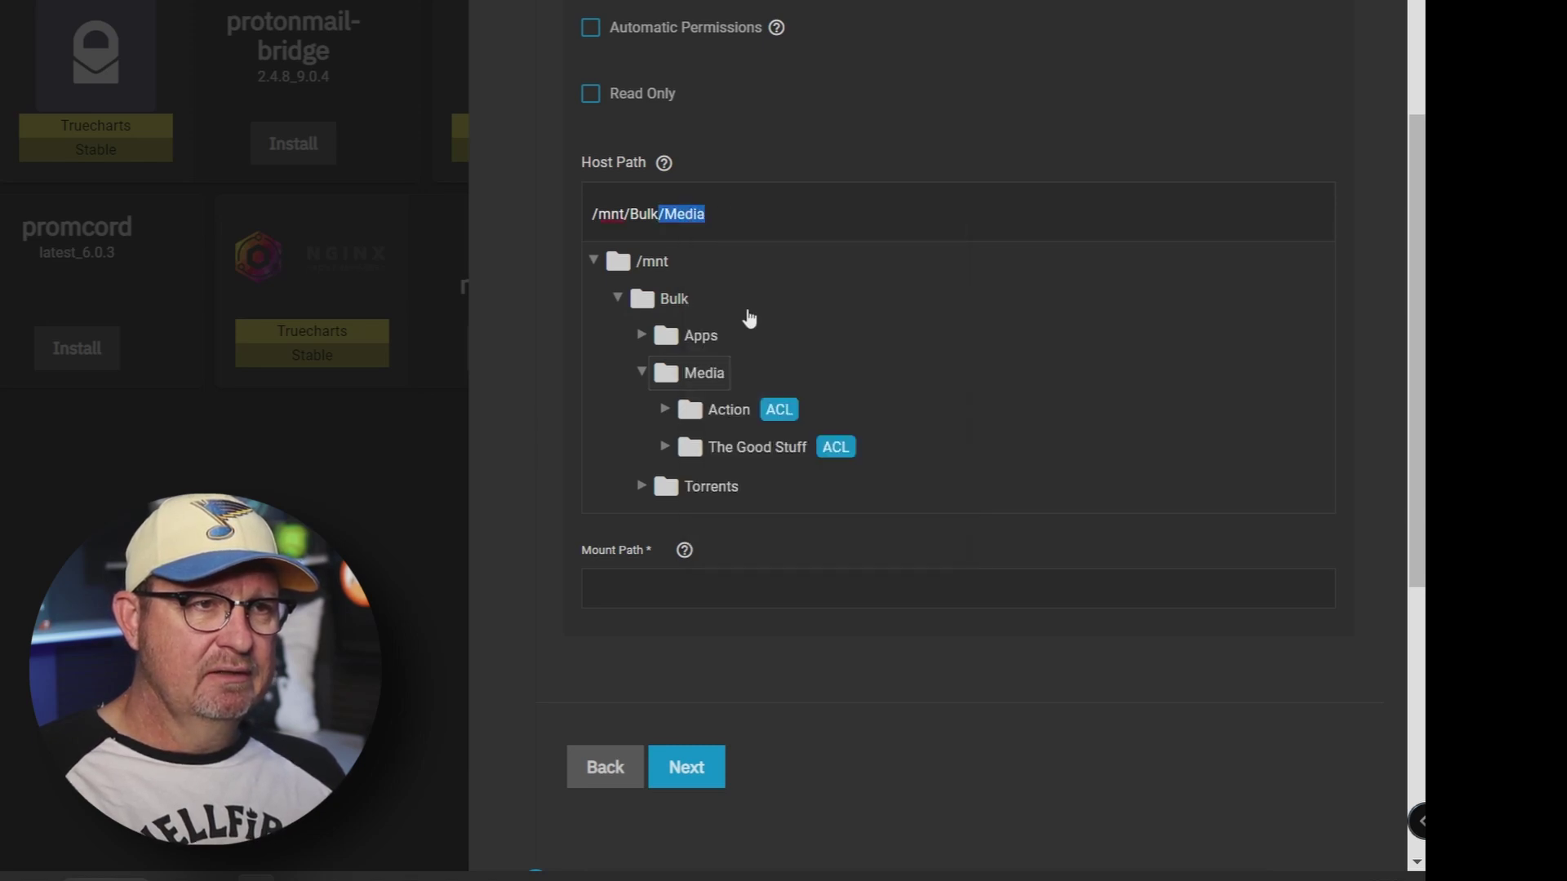
left_click(634, 588)
right_click(627, 584)
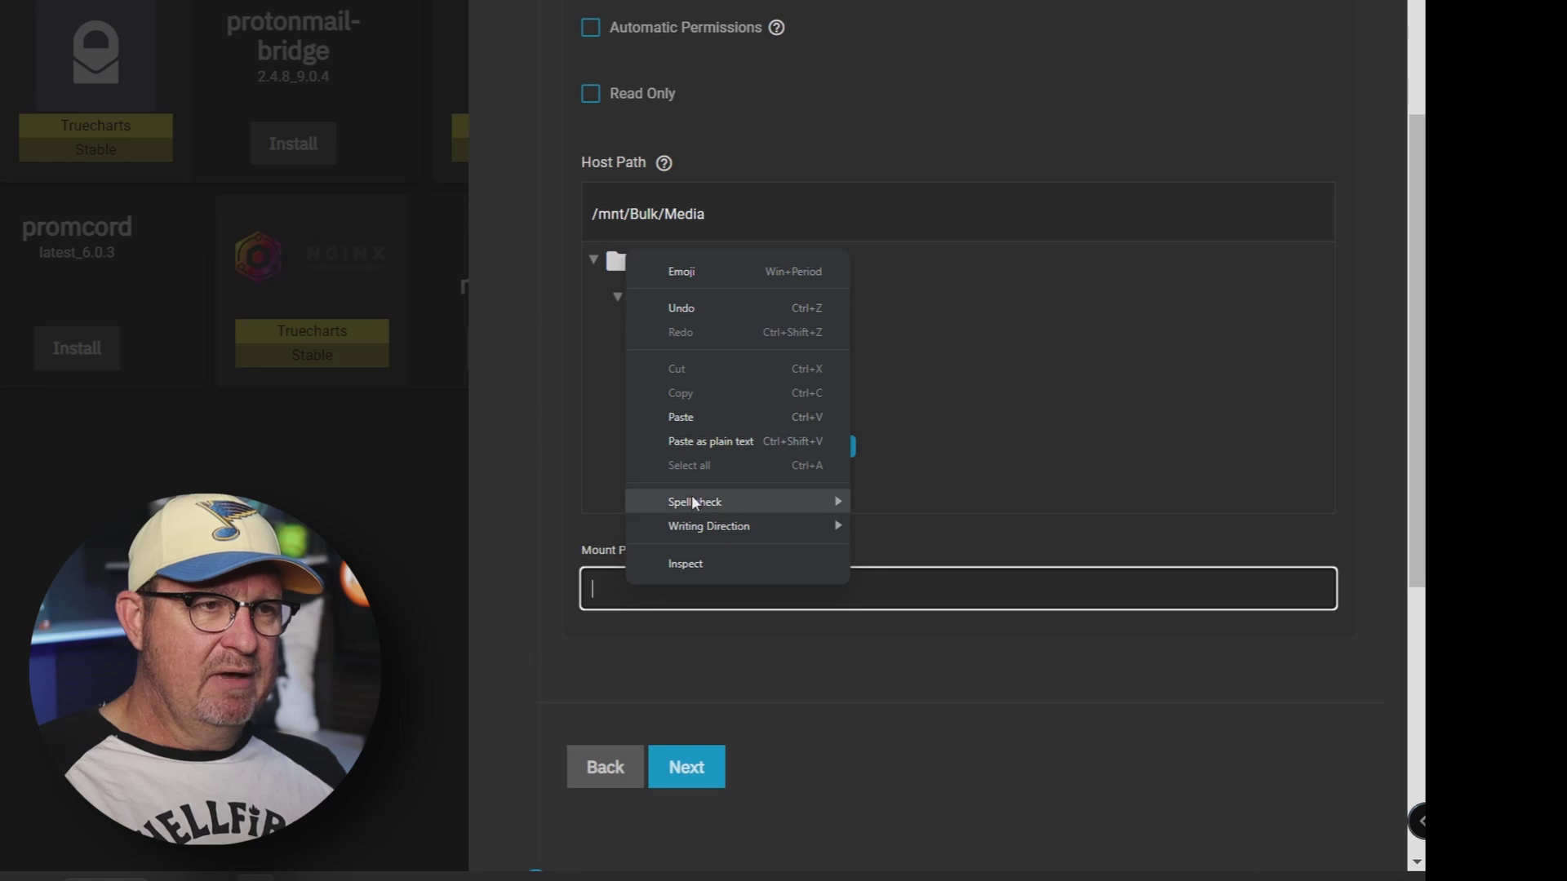
left_click(685, 418)
scroll(939, 473, "down", 5)
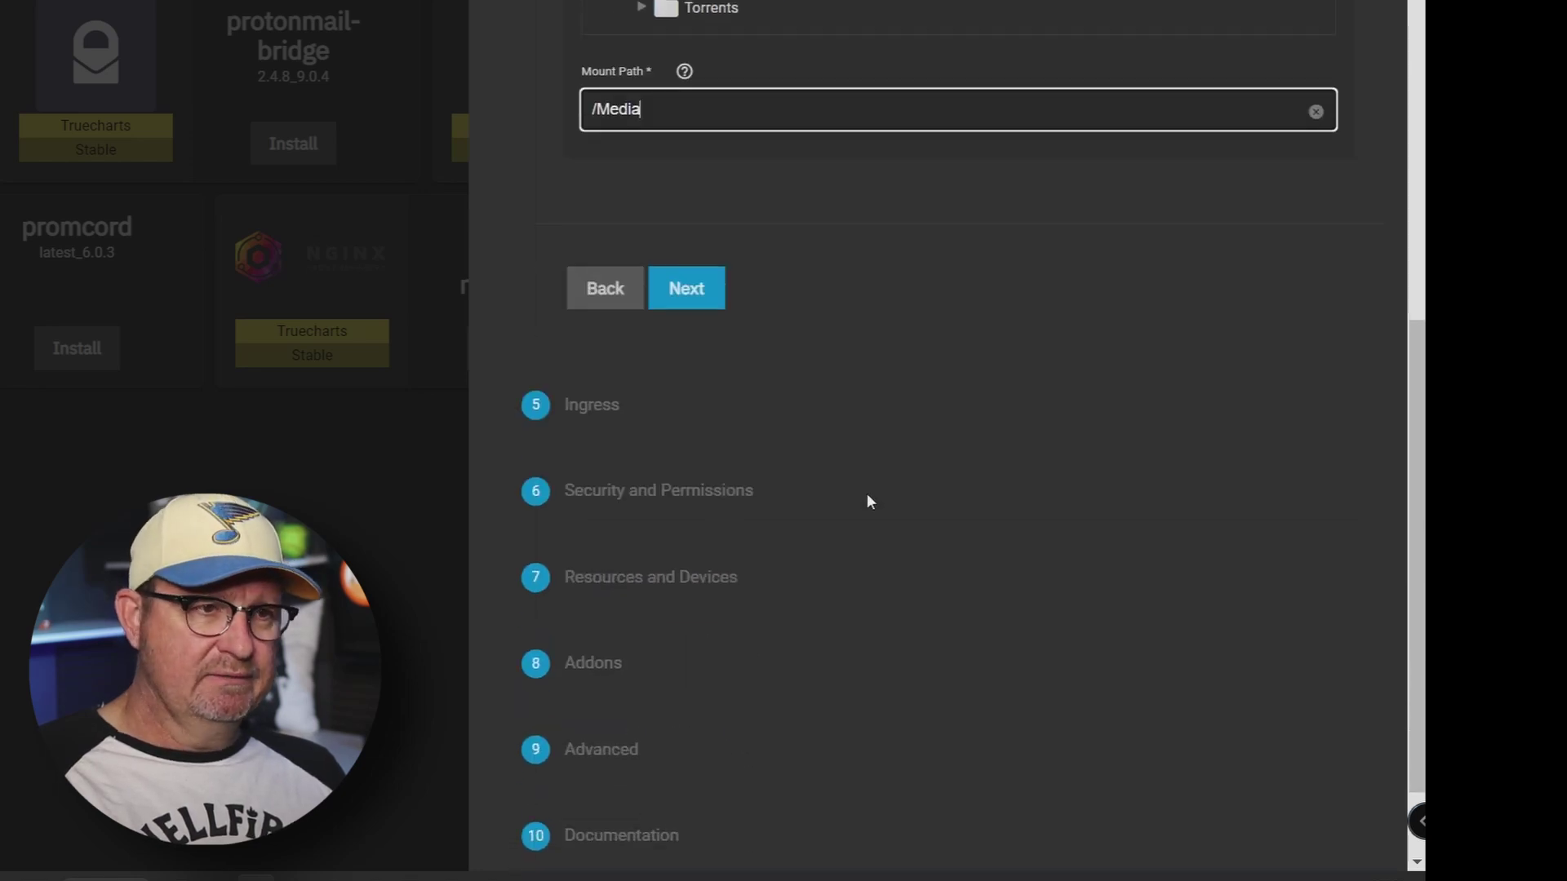
left_click(700, 301)
Accept the default ingress, security and permissions, and resources and devices settings
scroll(798, 203, "up", 3)
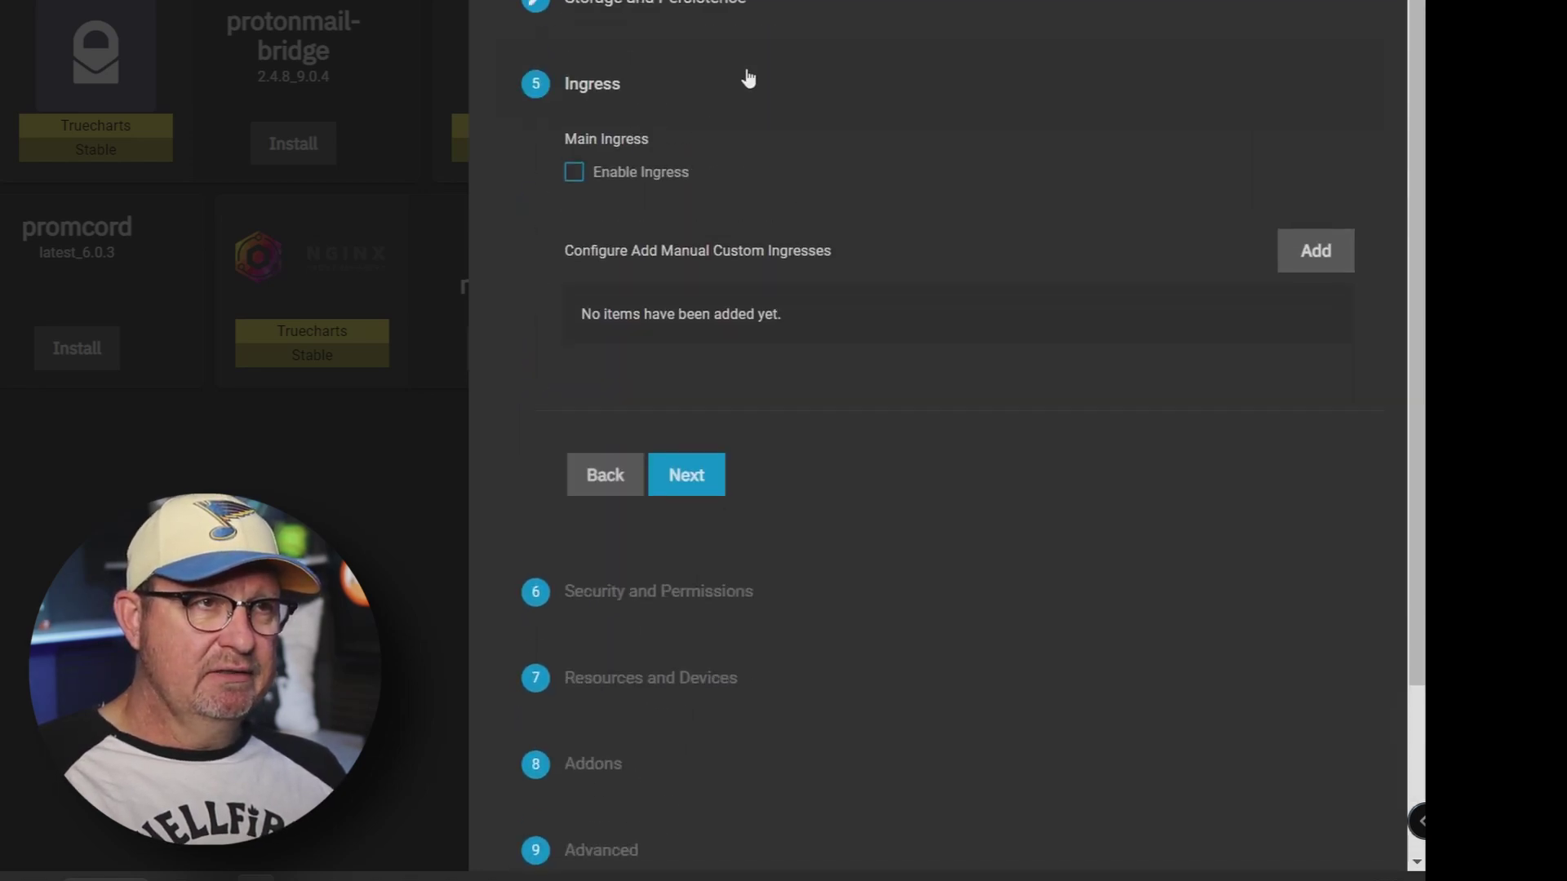
left_click(701, 477)
scroll(794, 241, "down", 4)
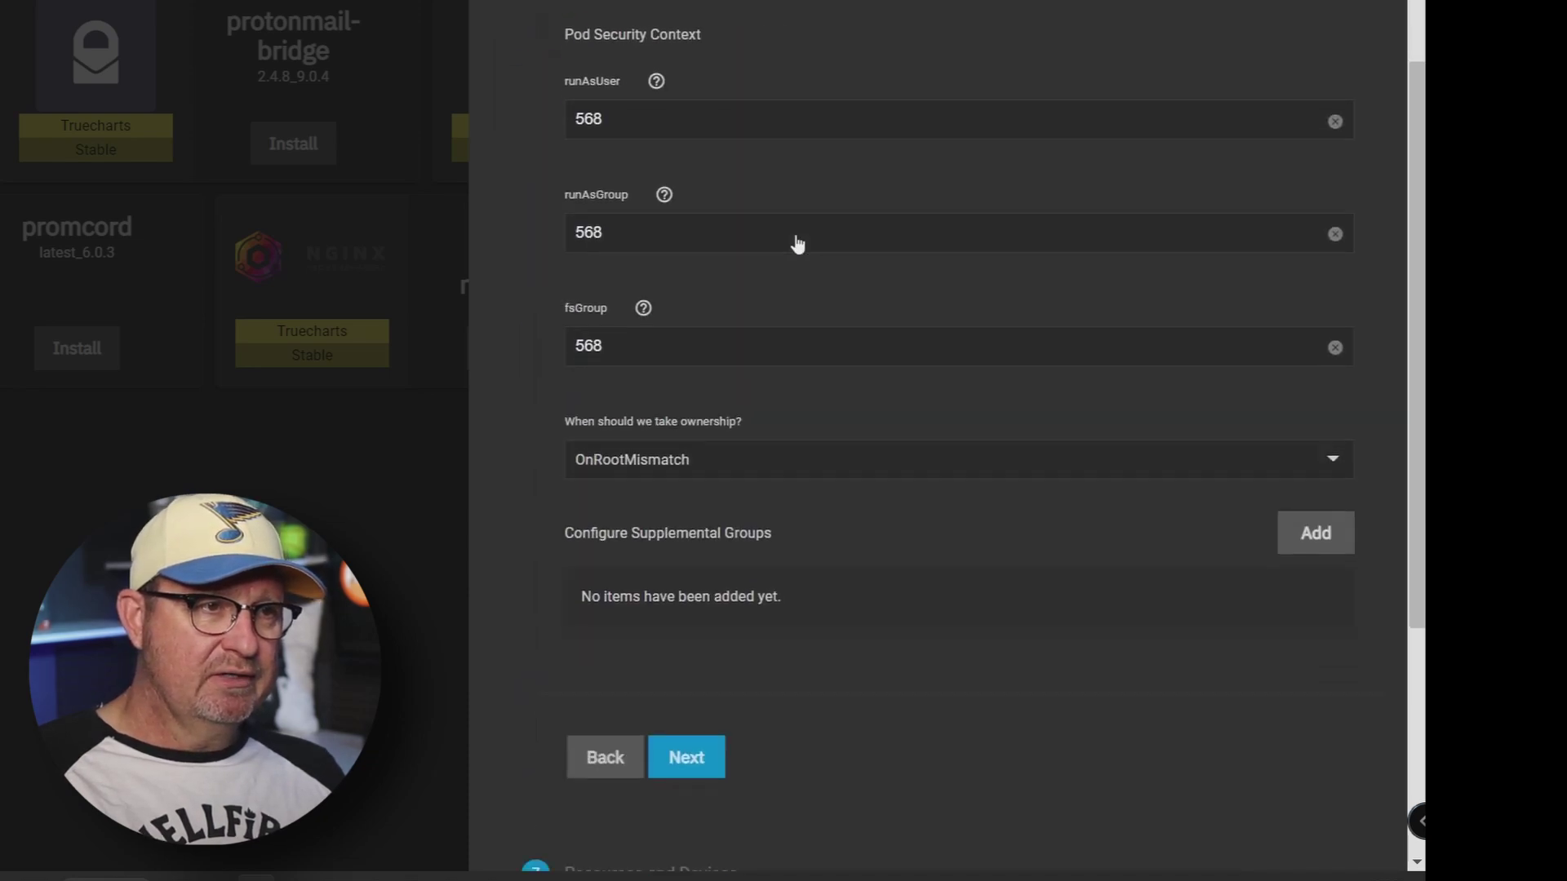
left_click(700, 732)
scroll(541, 16, "down", 3)
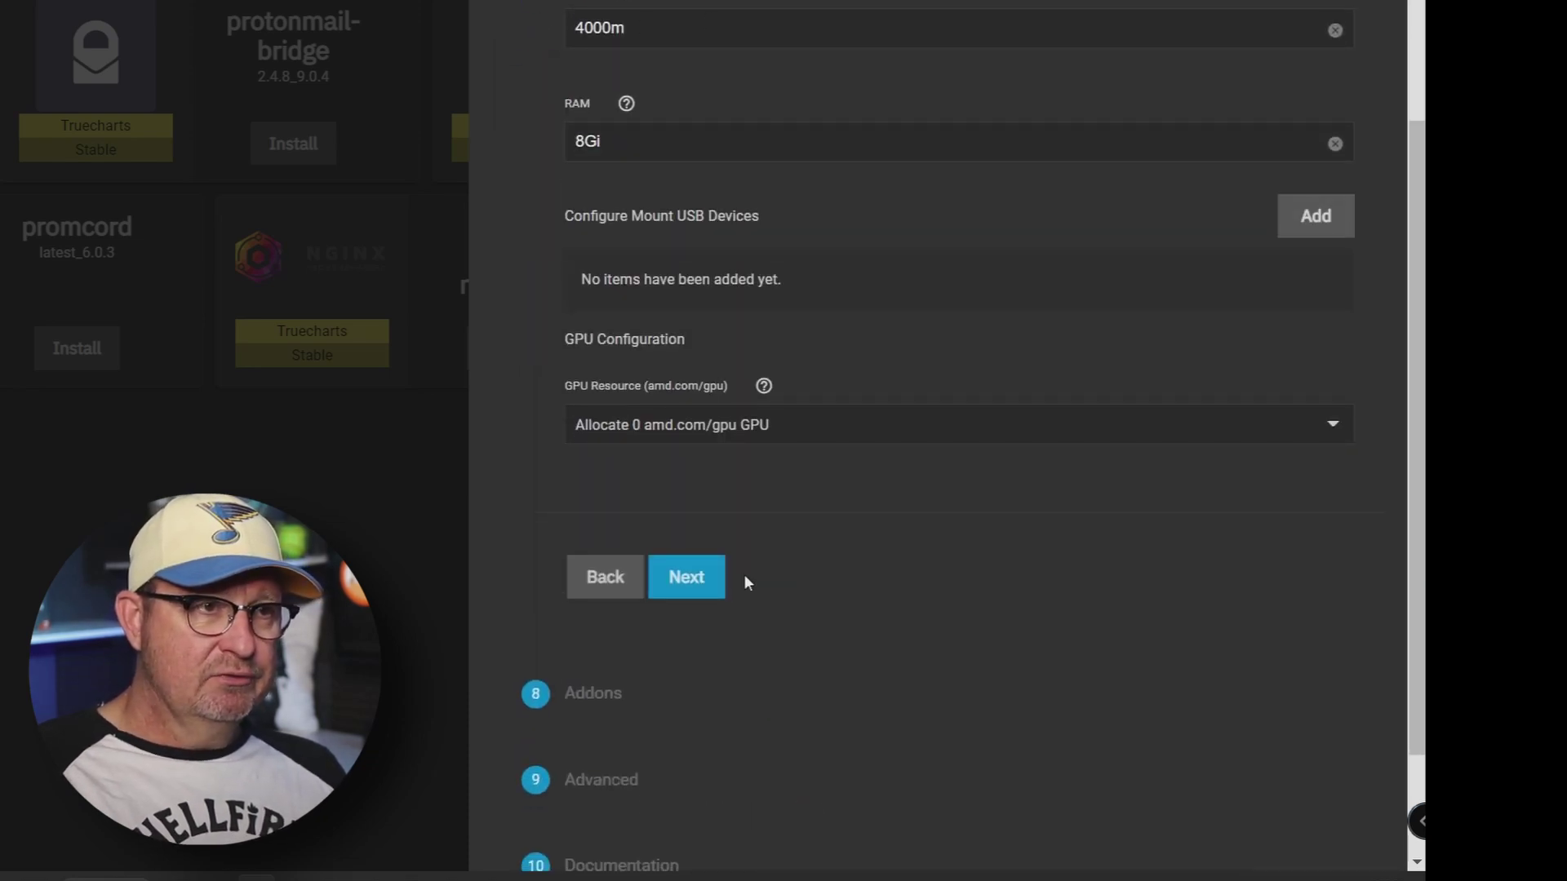
left_click(690, 583)
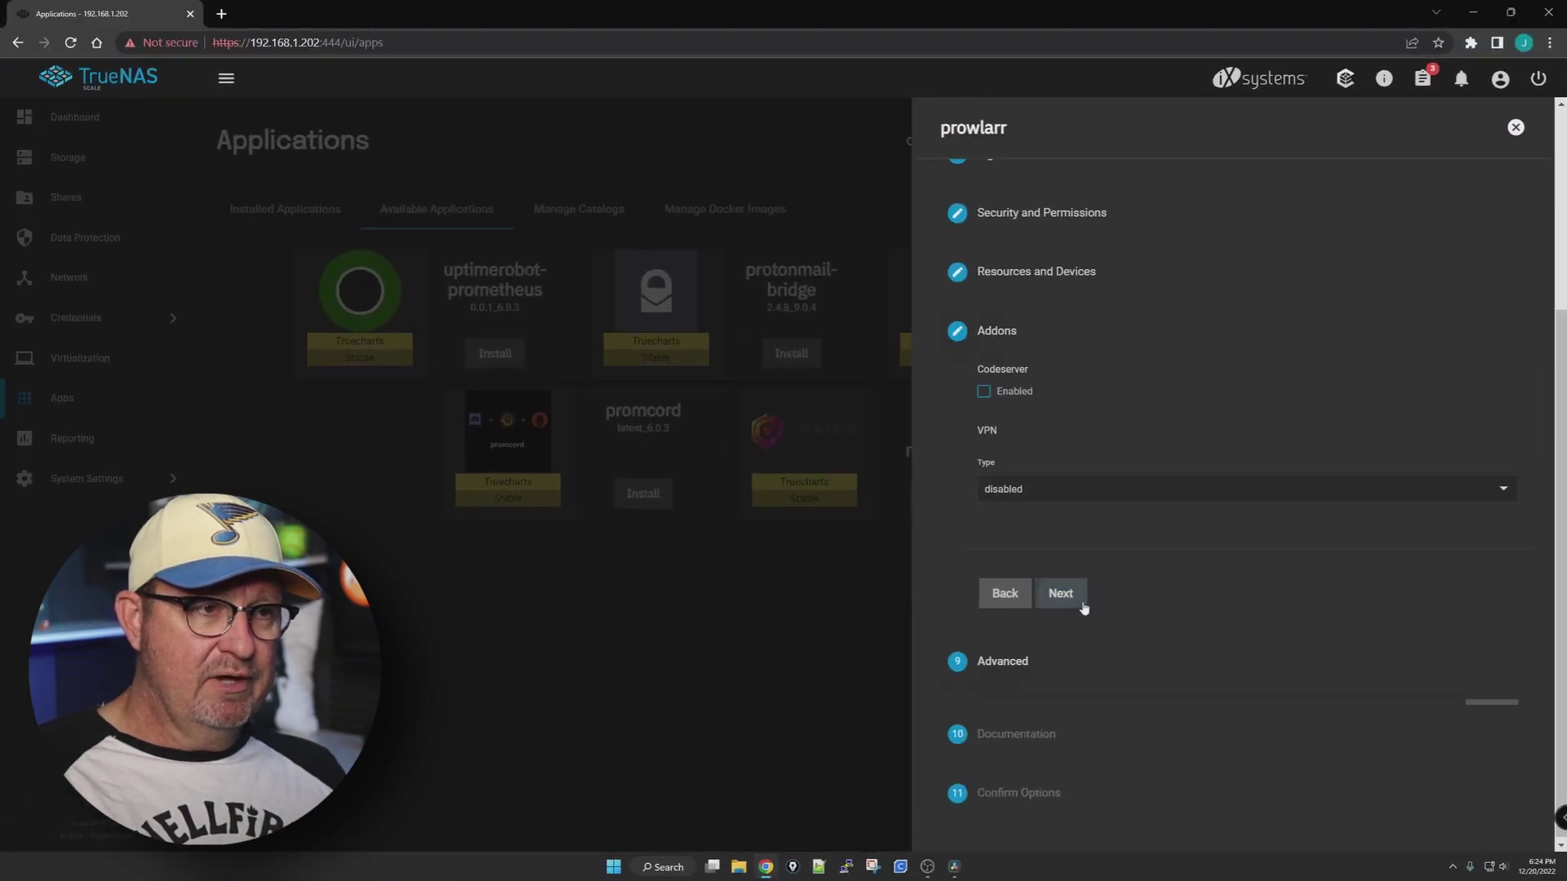
Accept the default addons, advanced and documentation settings, review the configuration summary and save the prowlarr installation
left_click(1083, 606)
left_click(1076, 700)
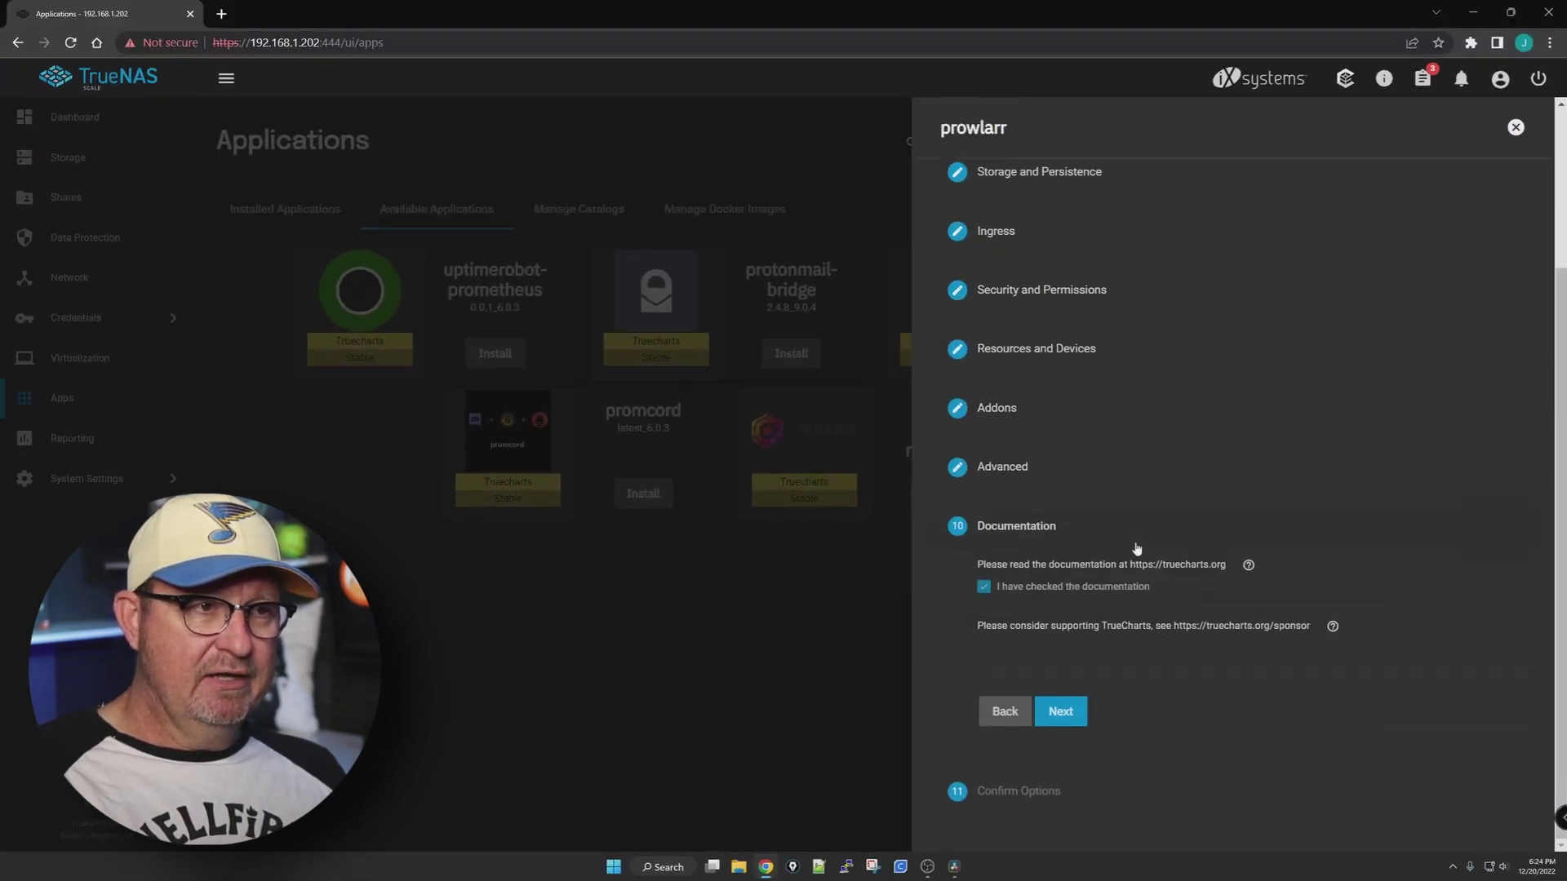
left_click(1082, 715)
scroll(1240, 653, "down", 6)
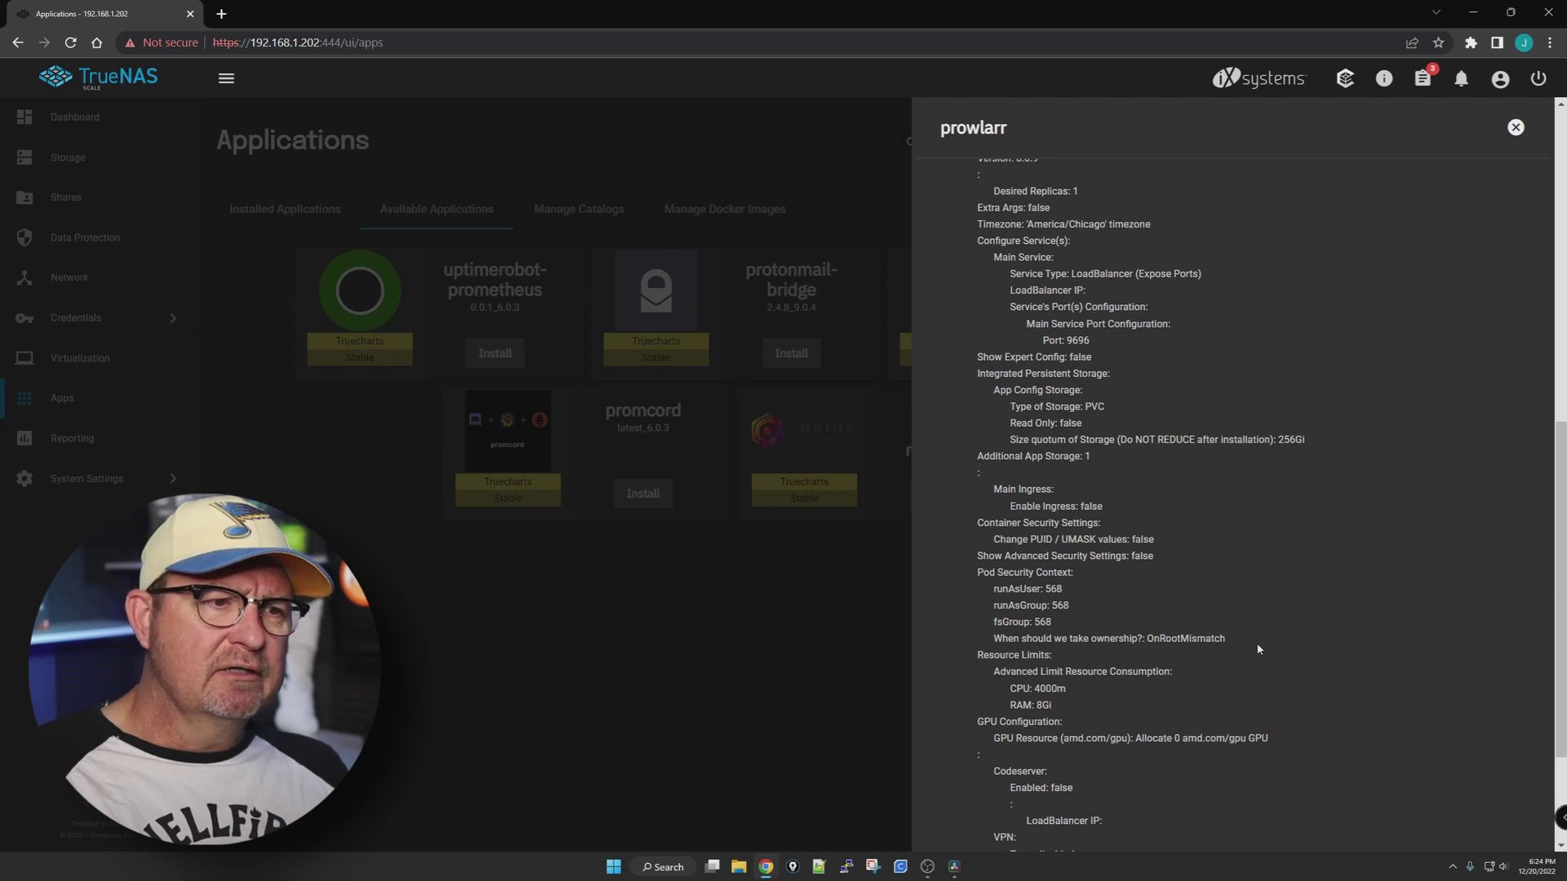
scroll(1257, 650, "down", 3)
left_click(1060, 771)
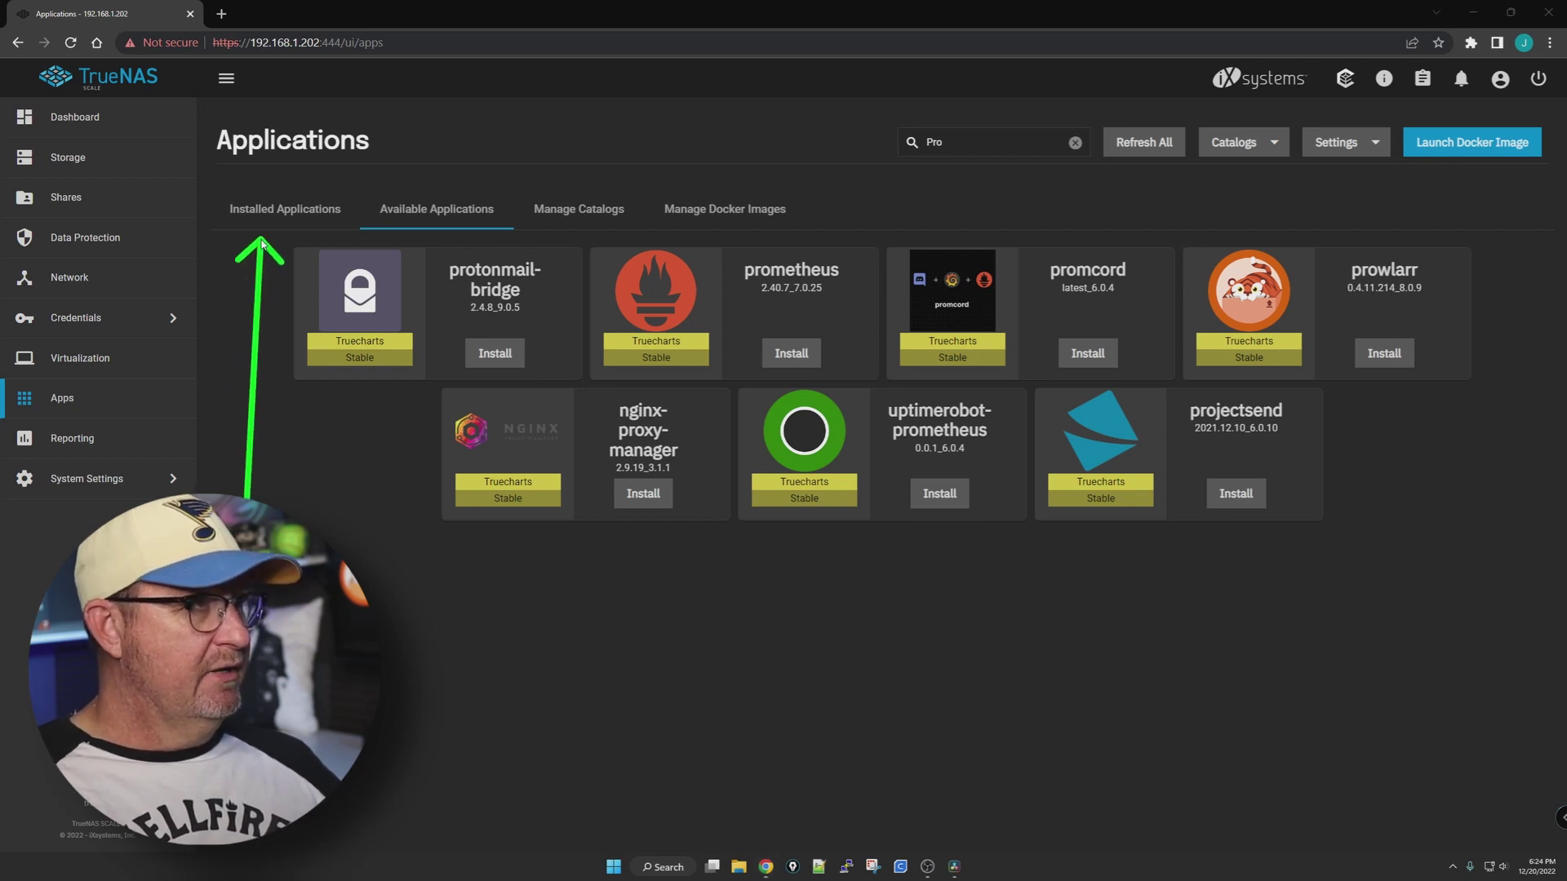
Open the prowlarr web interface from the installed applications
left_click(295, 211)
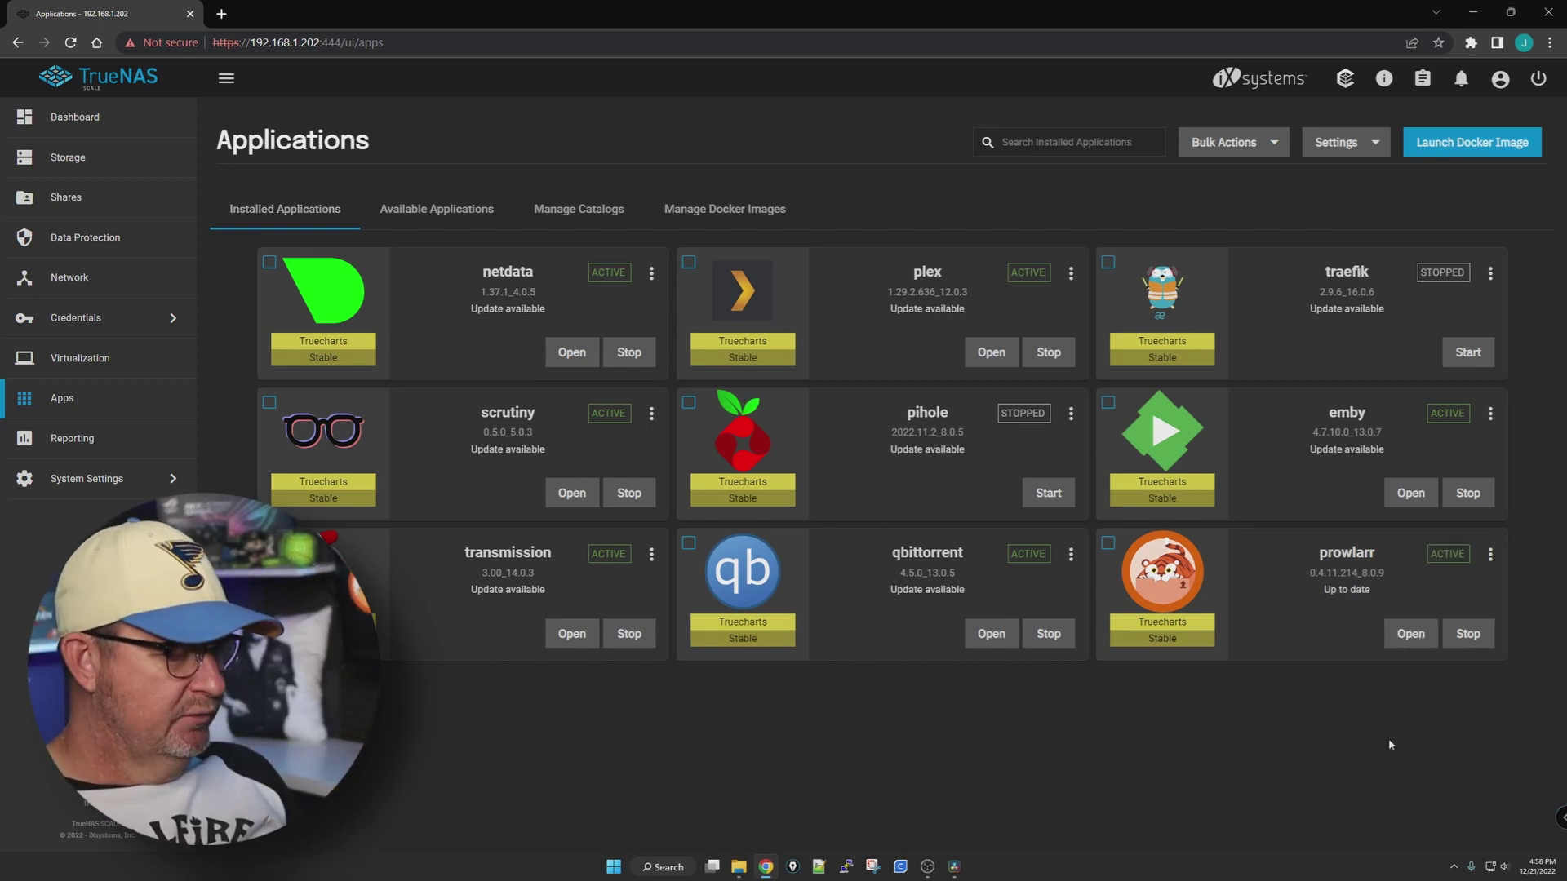
left_click(1411, 636)
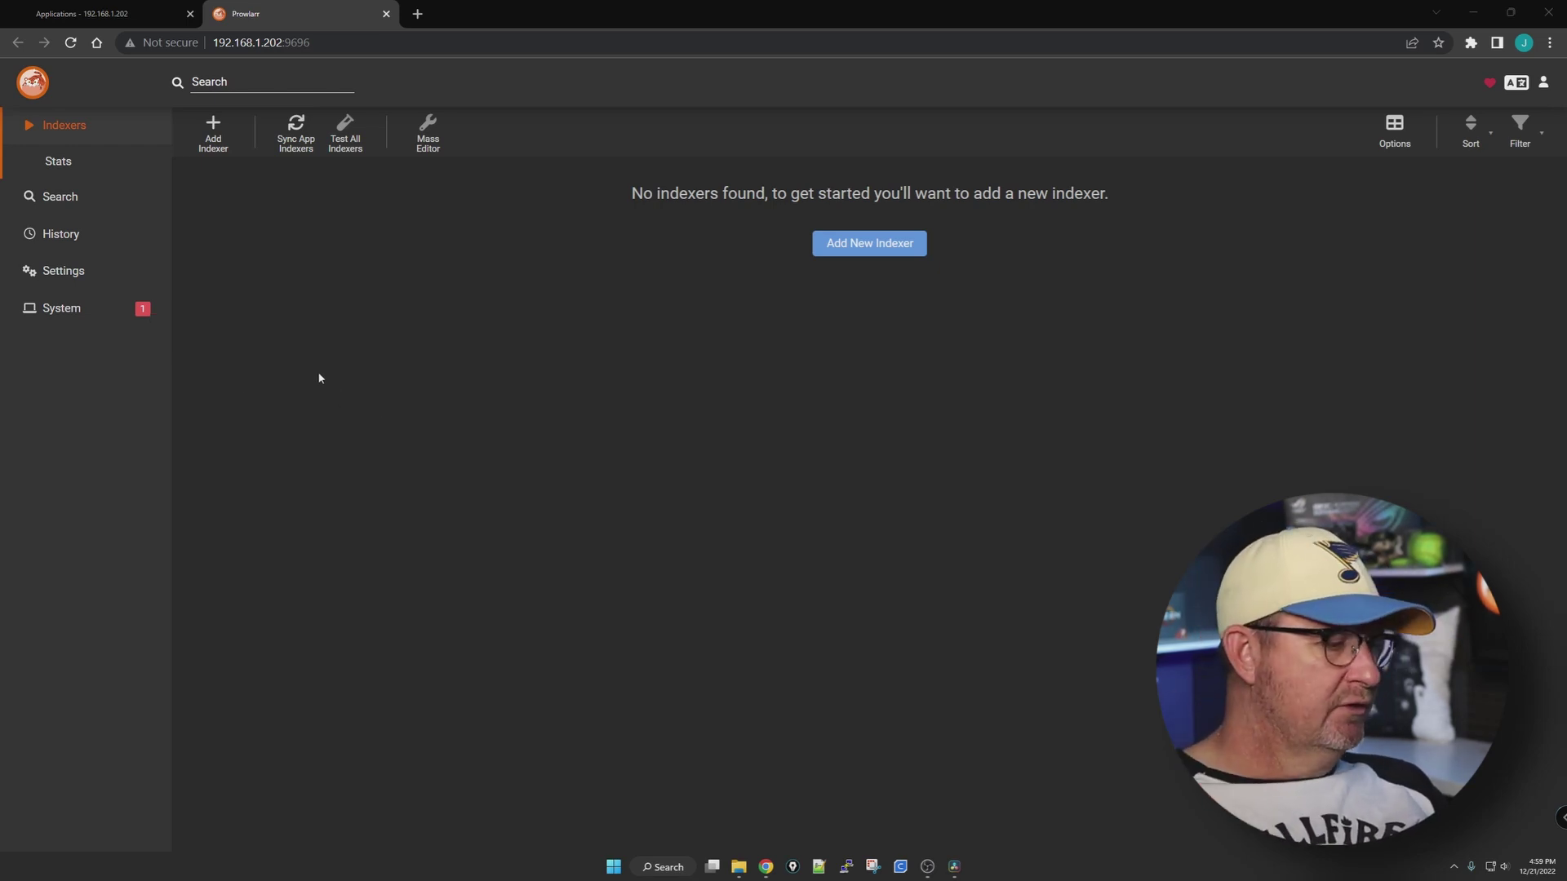
Examine the health message on Prowlarr's system status page
left_click(61, 309)
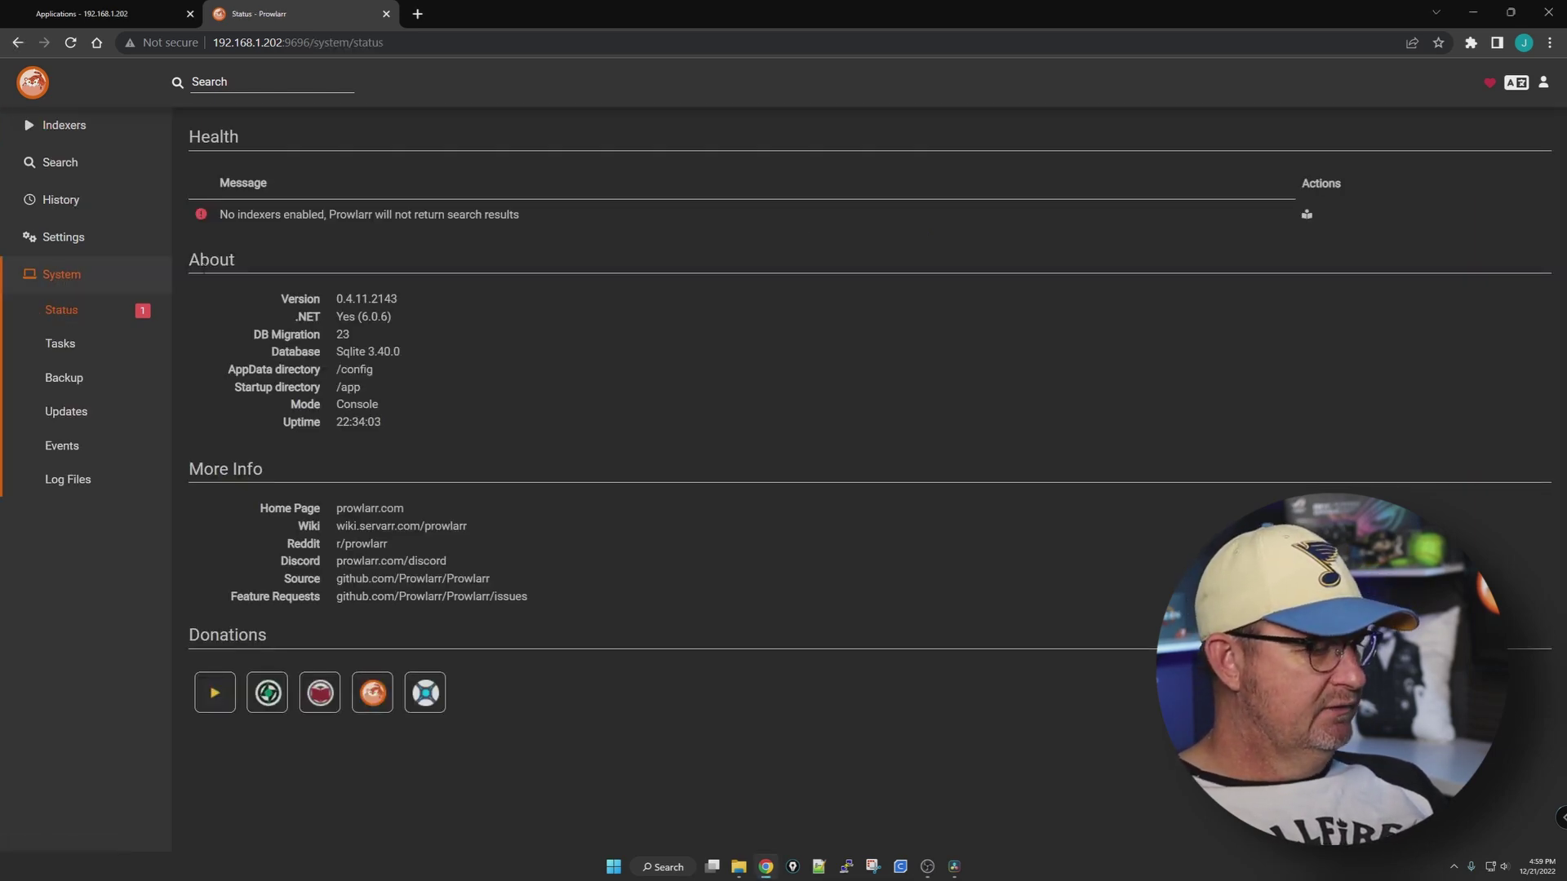
mouse_move(189, 227)
left_mouse_down()
mouse_move(431, 273)
mouse_move(510, 180)
mouse_move(197, 200)
left_mouse_up()
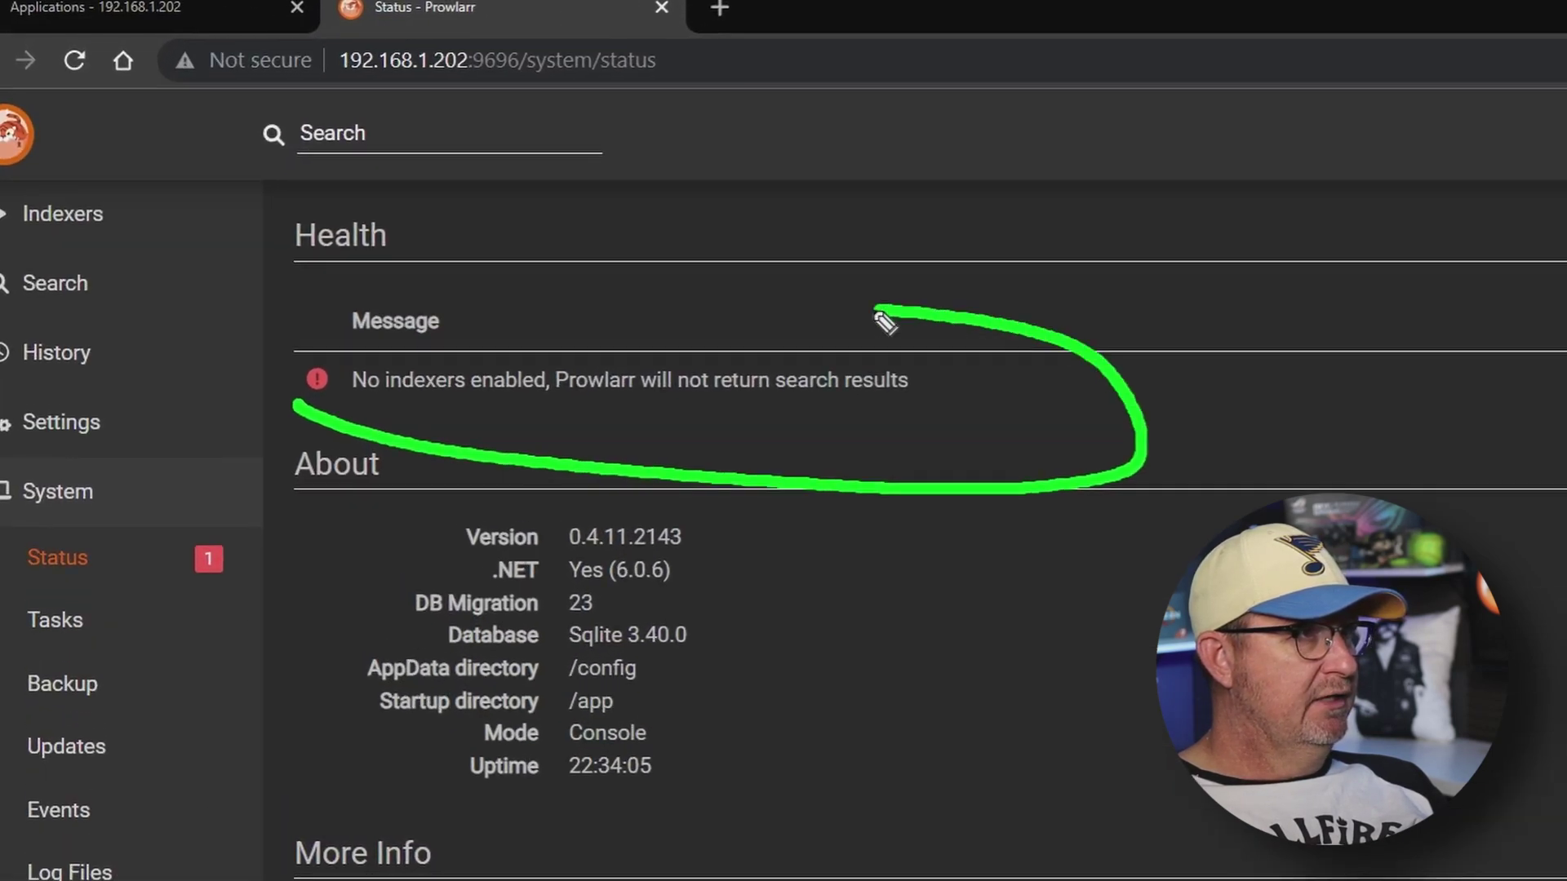
left_click_drag(310, 353, 314, 418)
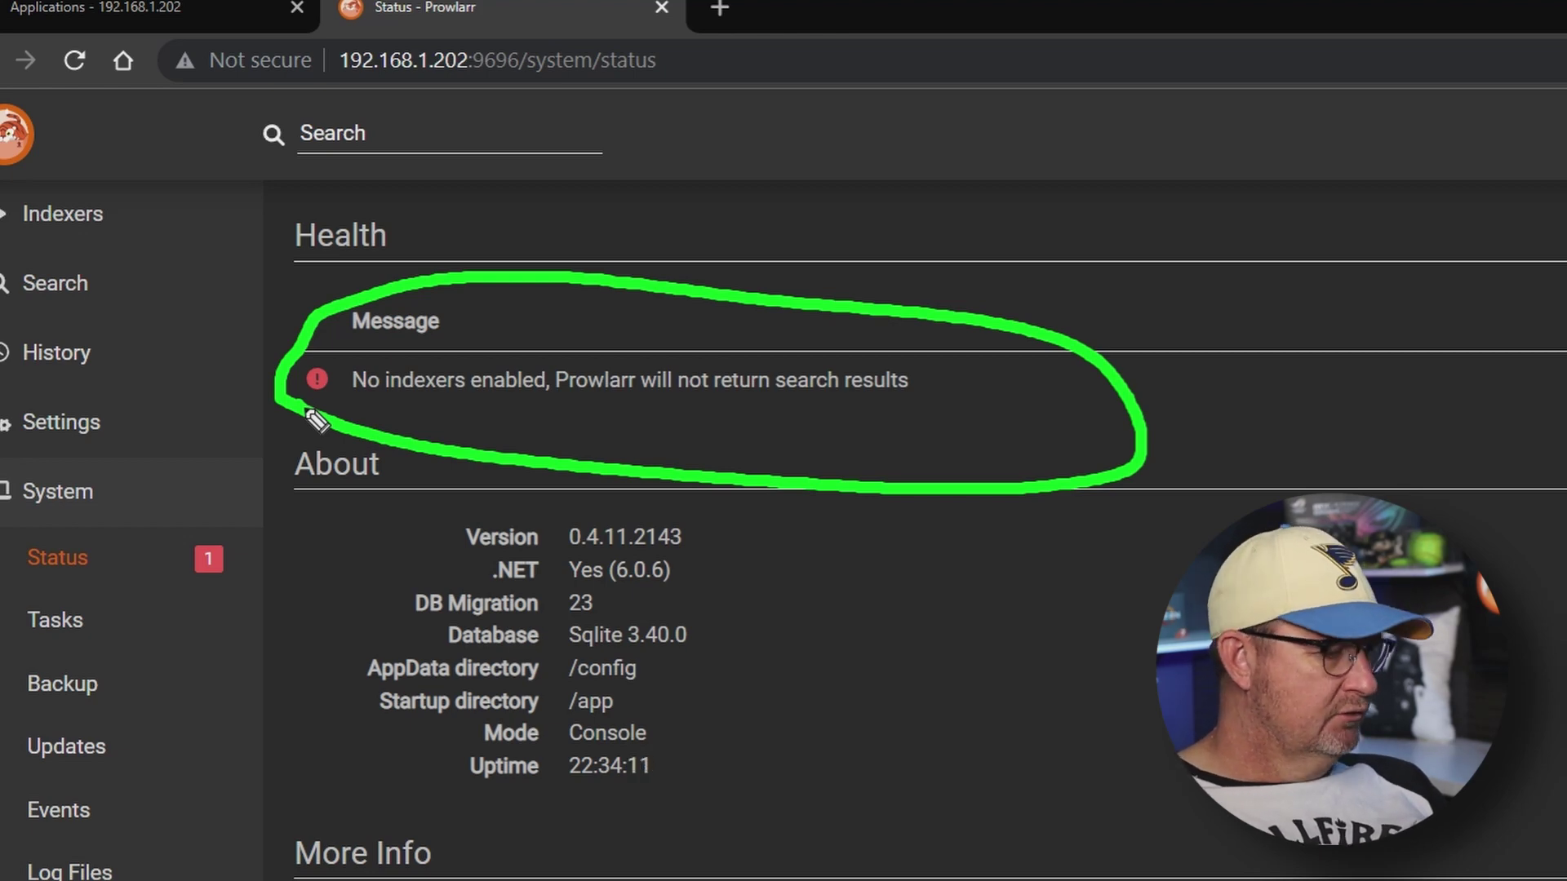
key("Escape")
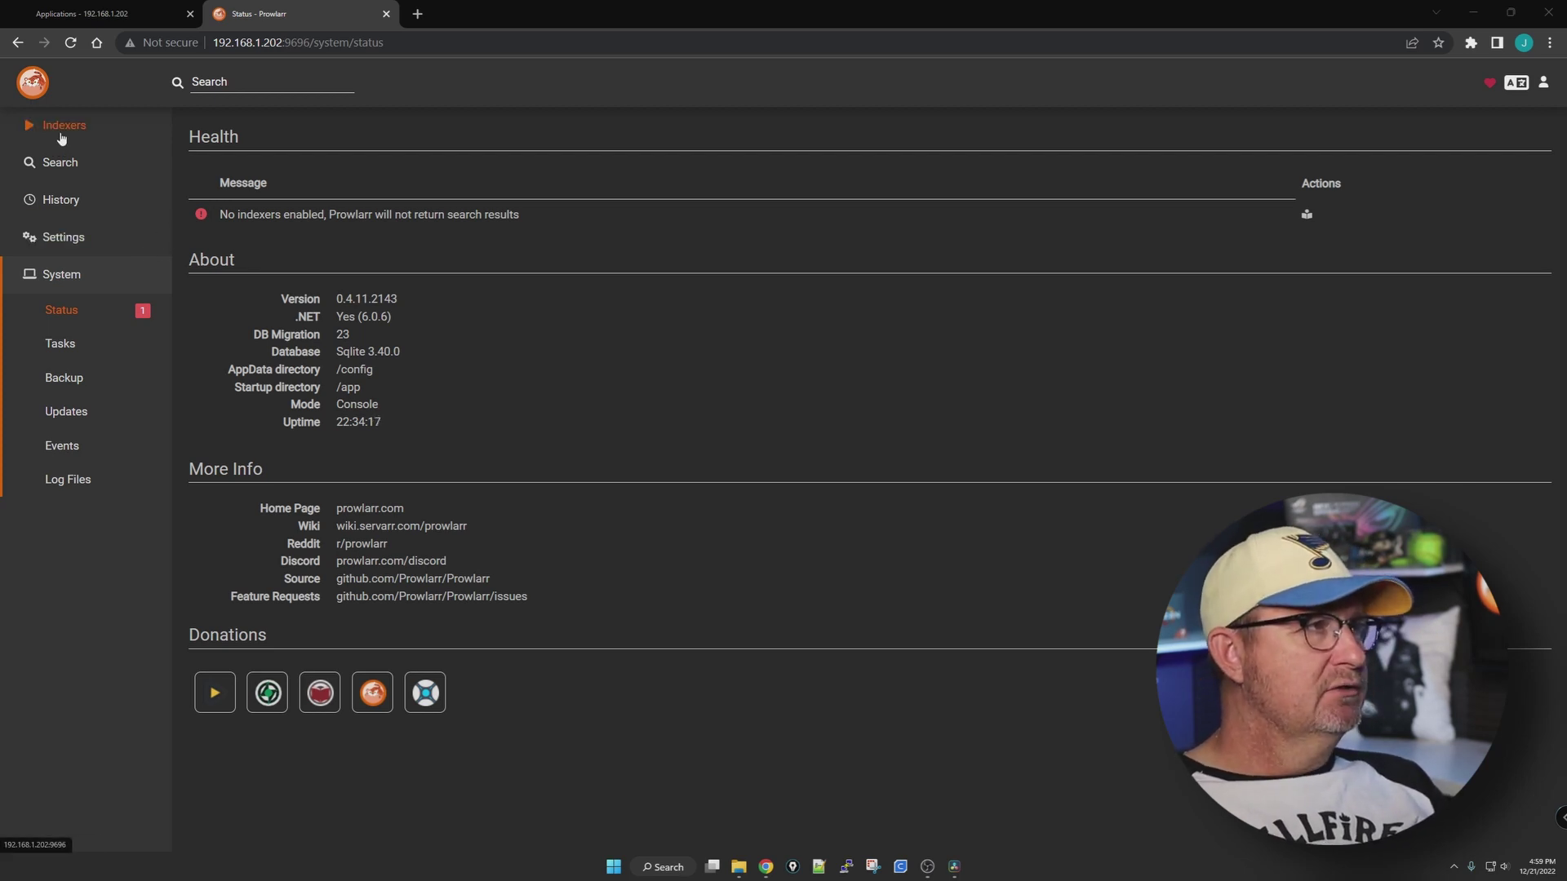
Start adding a new indexer from the Indexers page and filter the available indexers to Public privacy
mouse_move(553, 368)
left_mouse_down()
mouse_move(220, 175)
mouse_move(103, 137)
left_mouse_up()
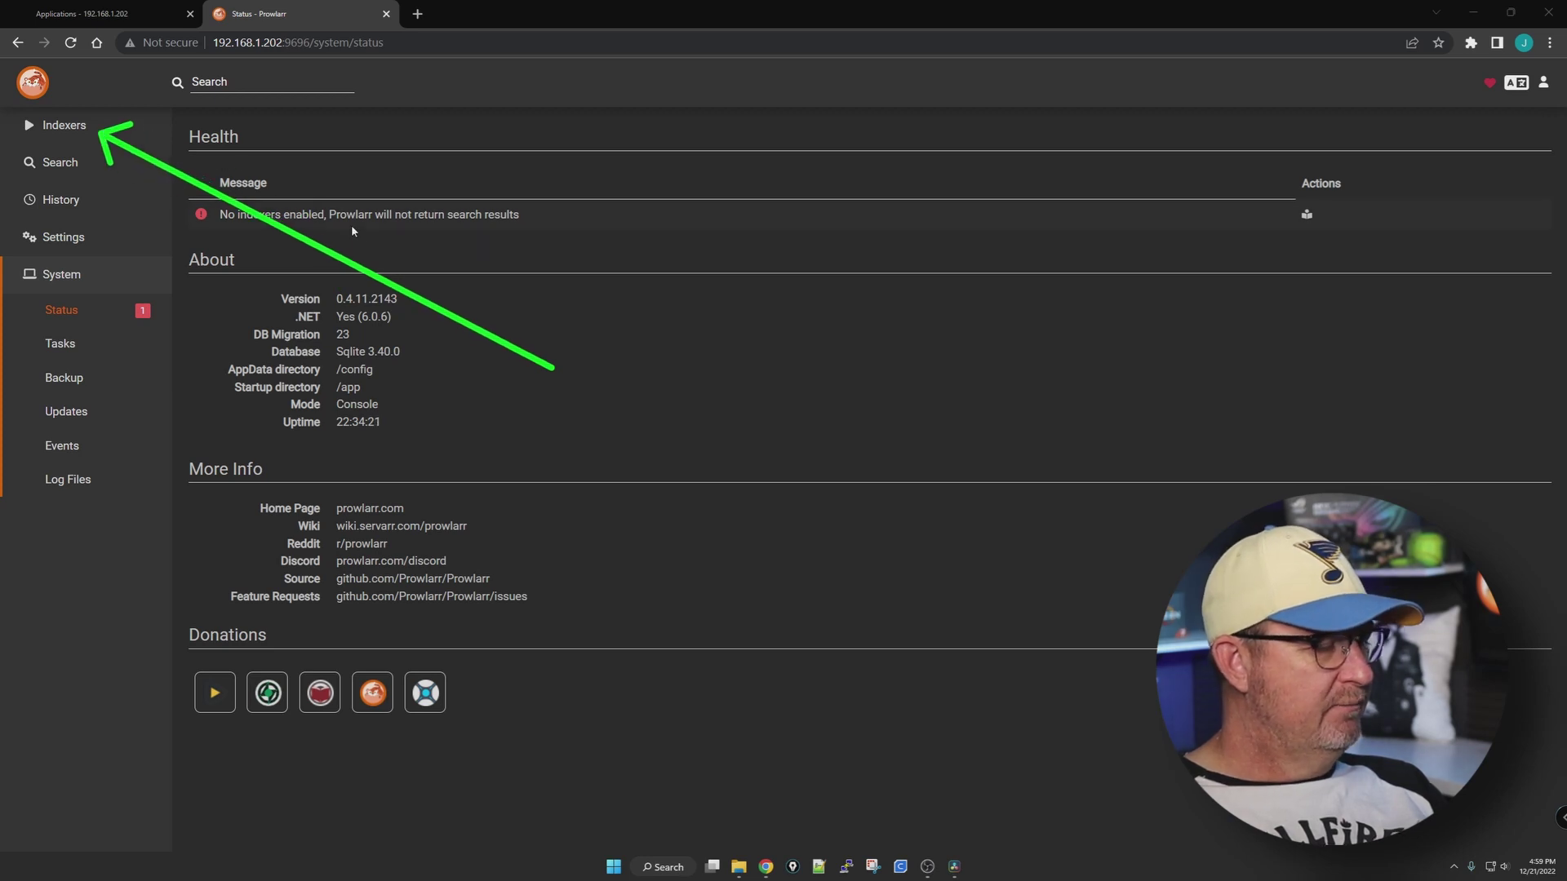
key("Escape")
left_click(73, 127)
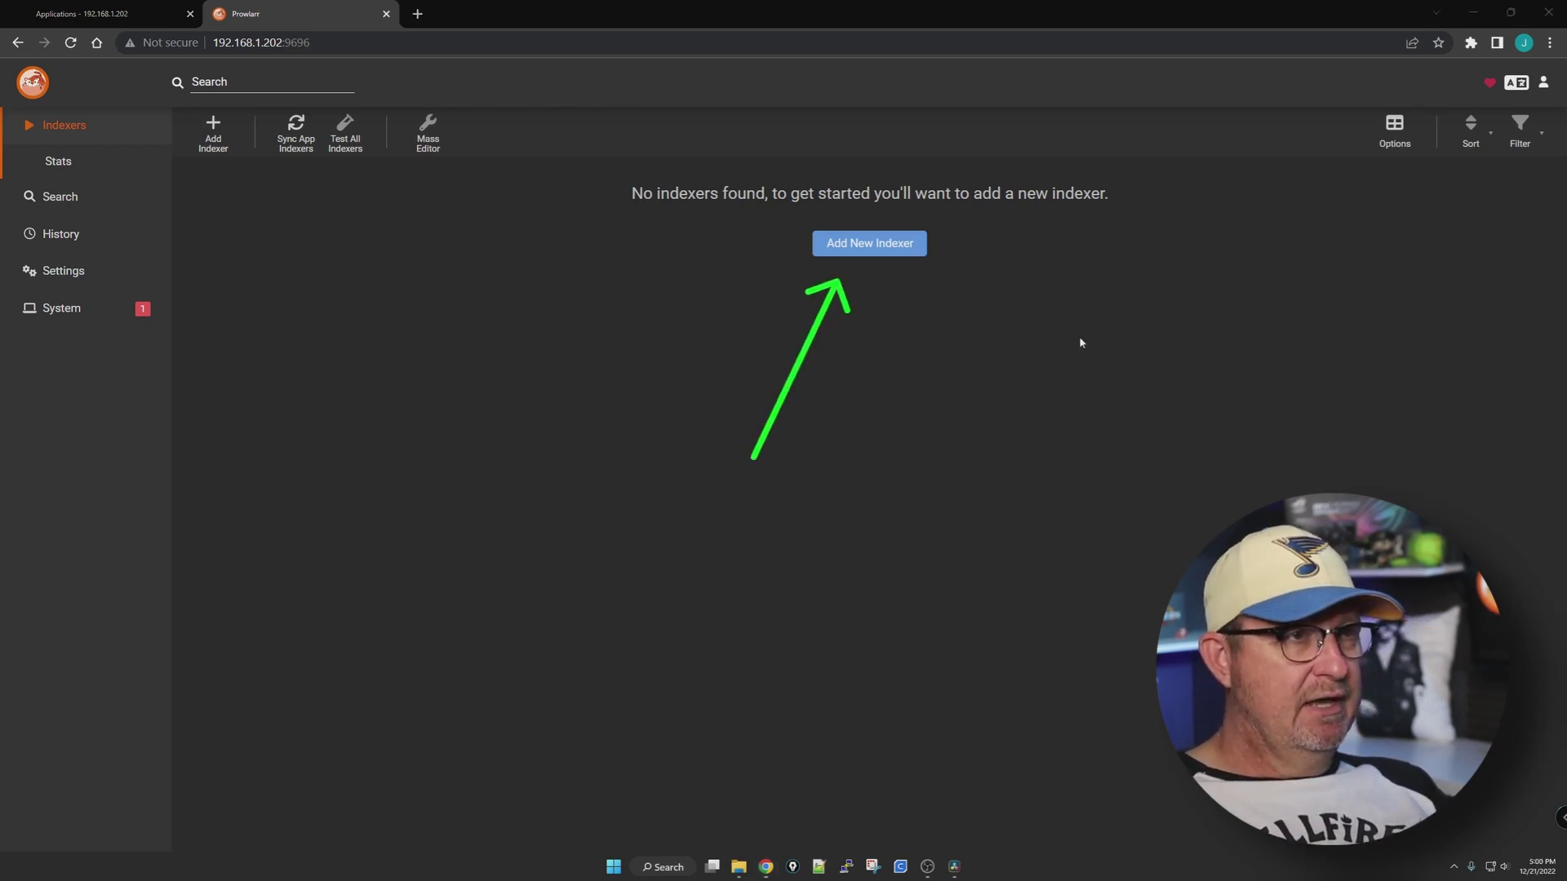
left_click(879, 250)
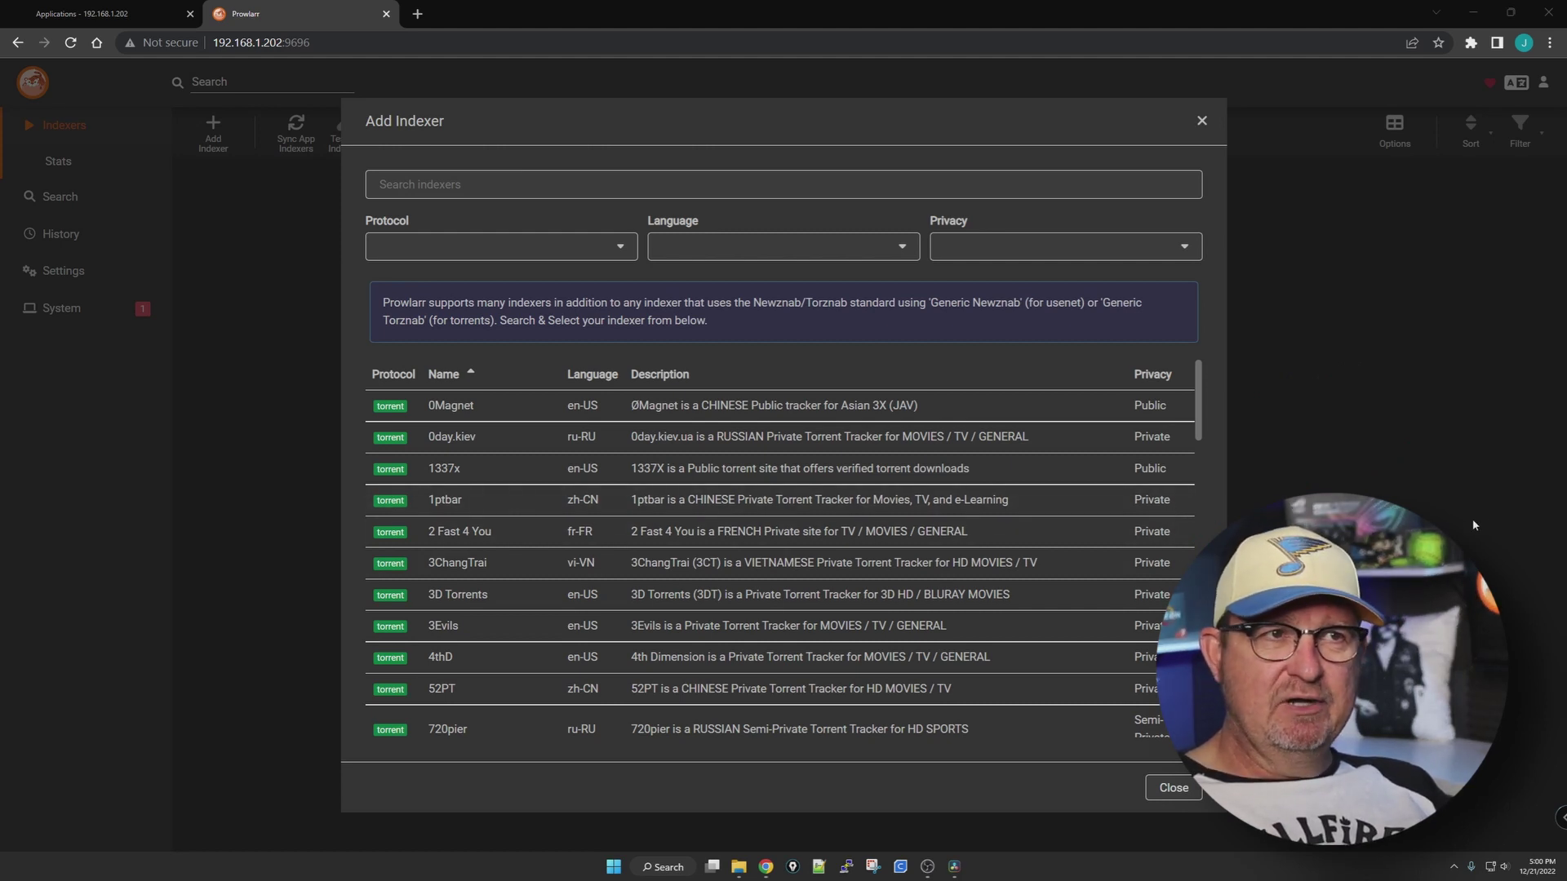
left_click(1183, 247)
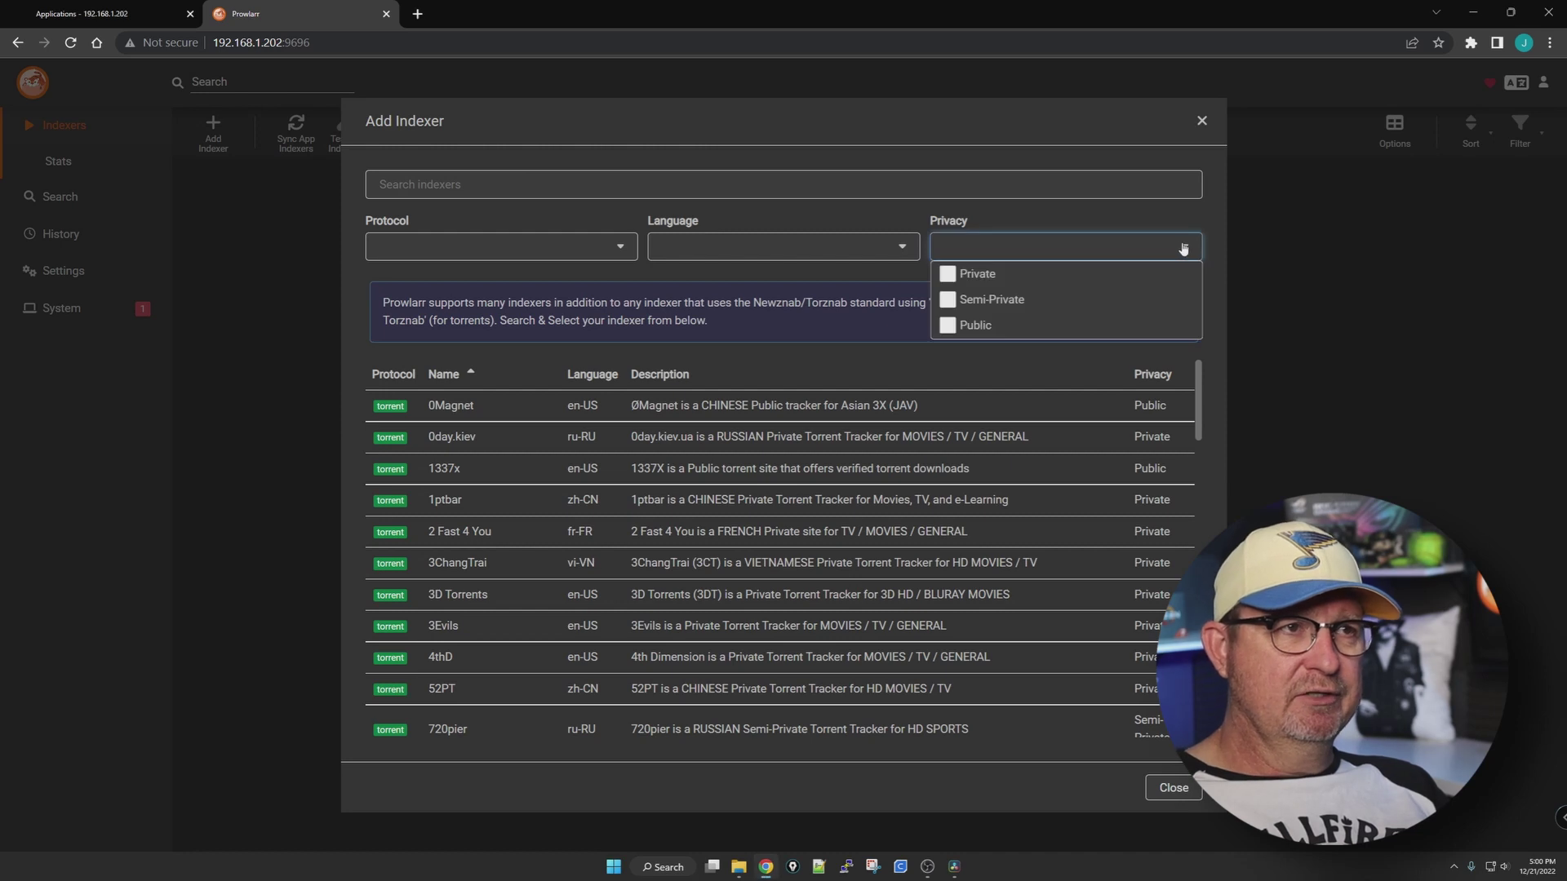
left_click(971, 325)
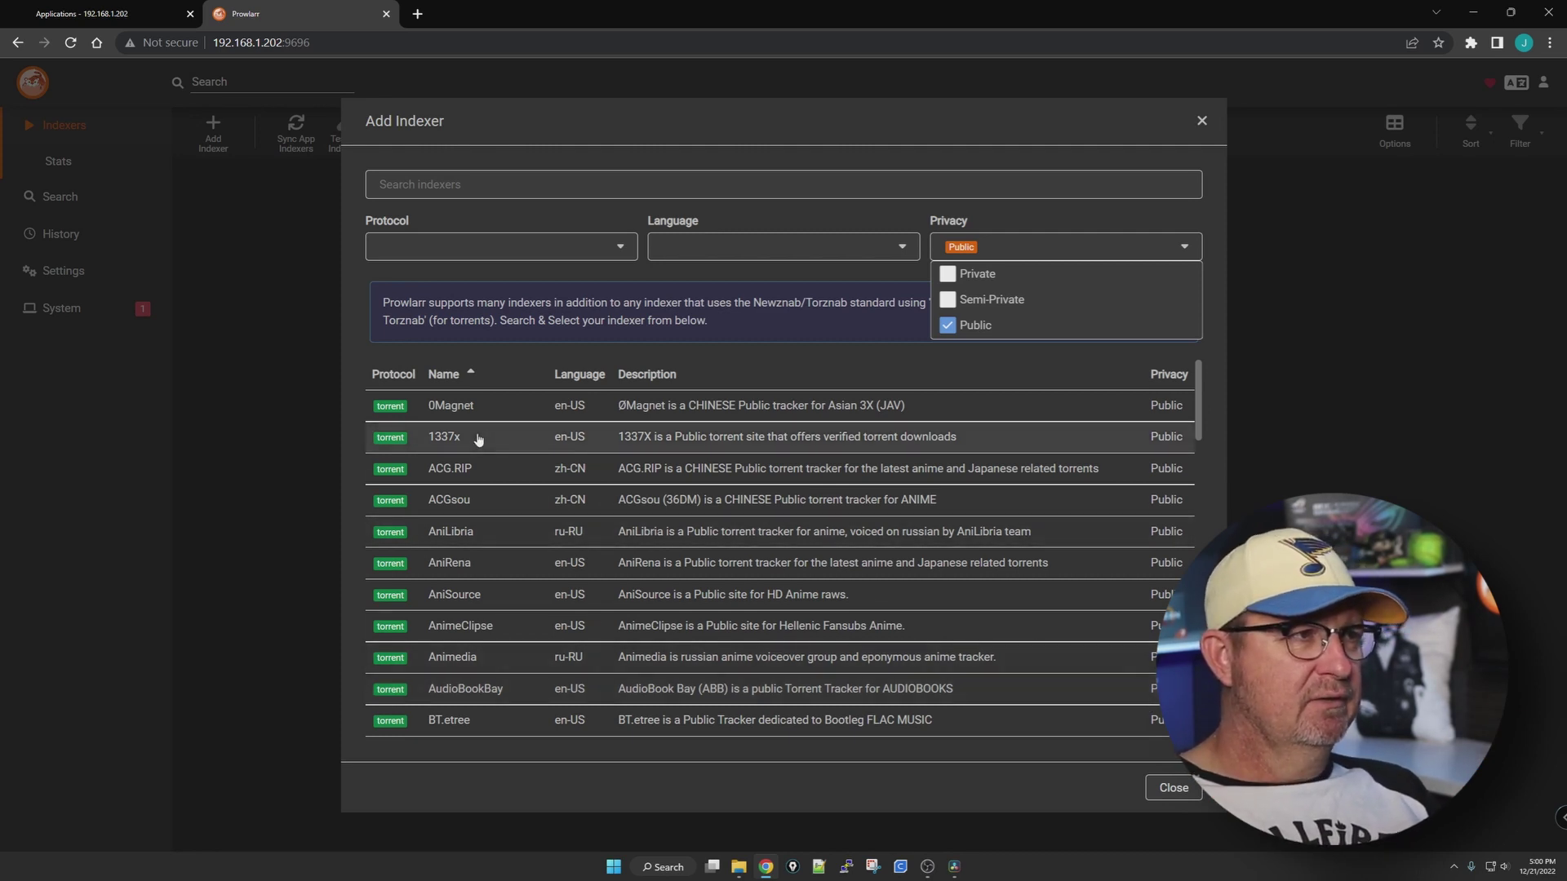
Review the default settings of the public 1337x indexer, test it and save it
left_click(693, 444)
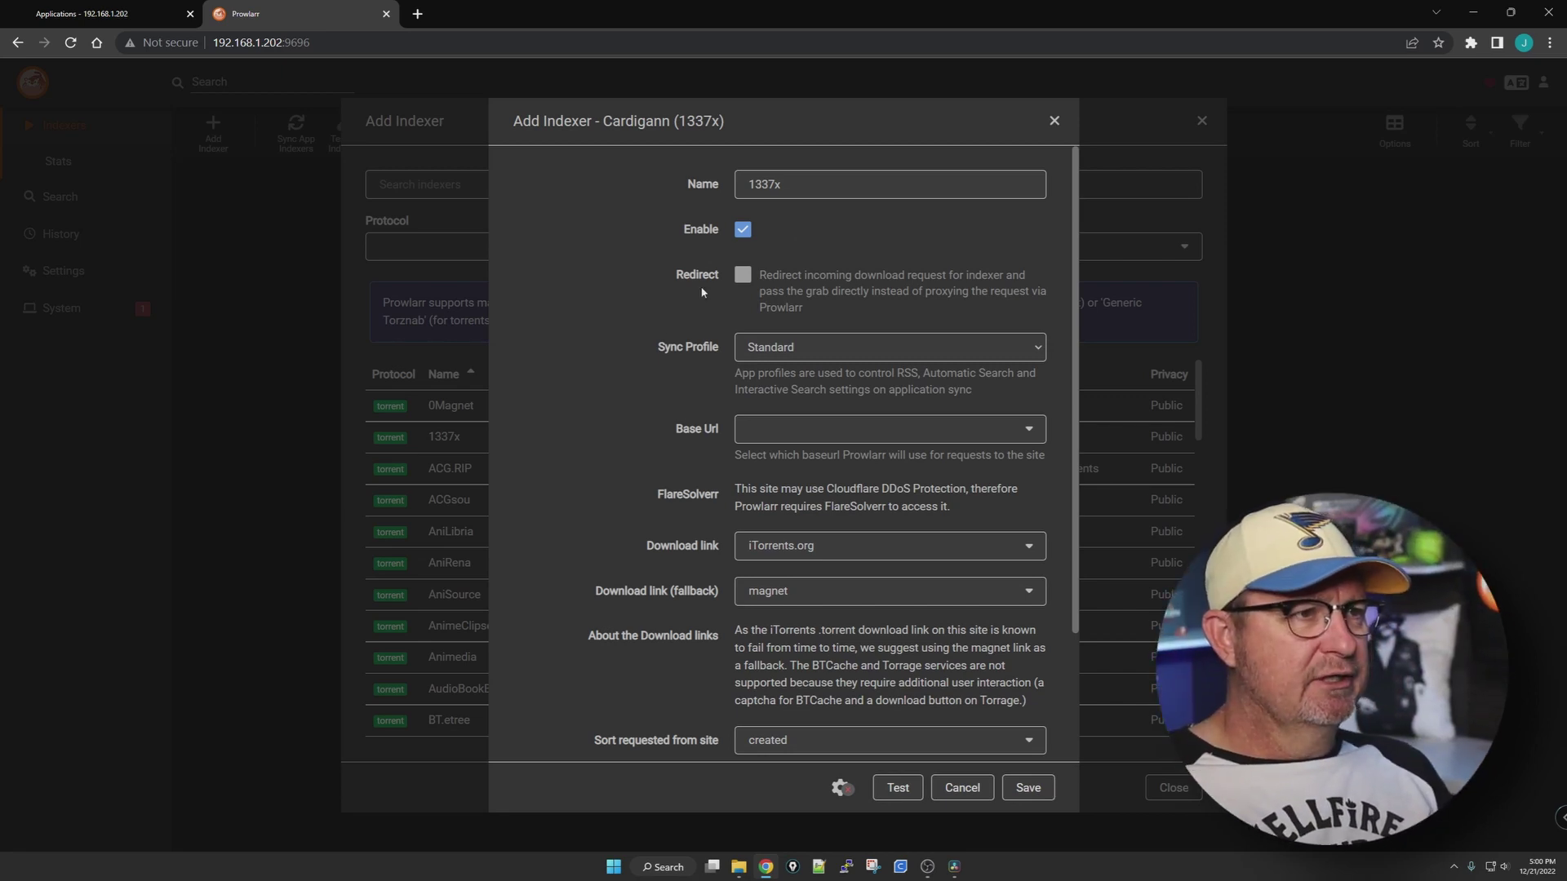
scroll(652, 308, "down", 2)
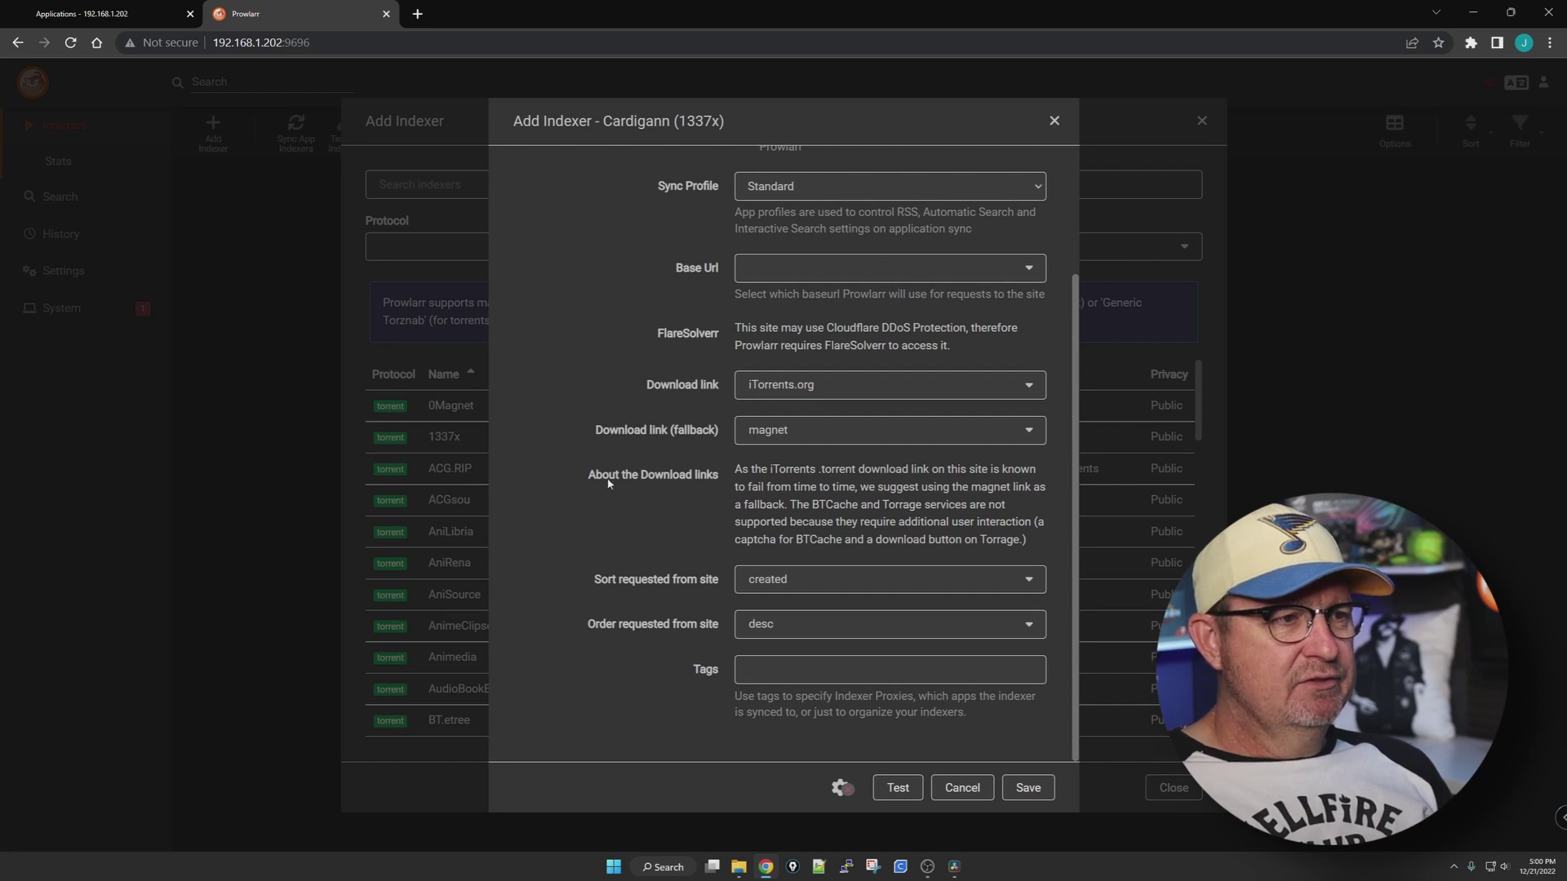
scroll(607, 483, "up", 2)
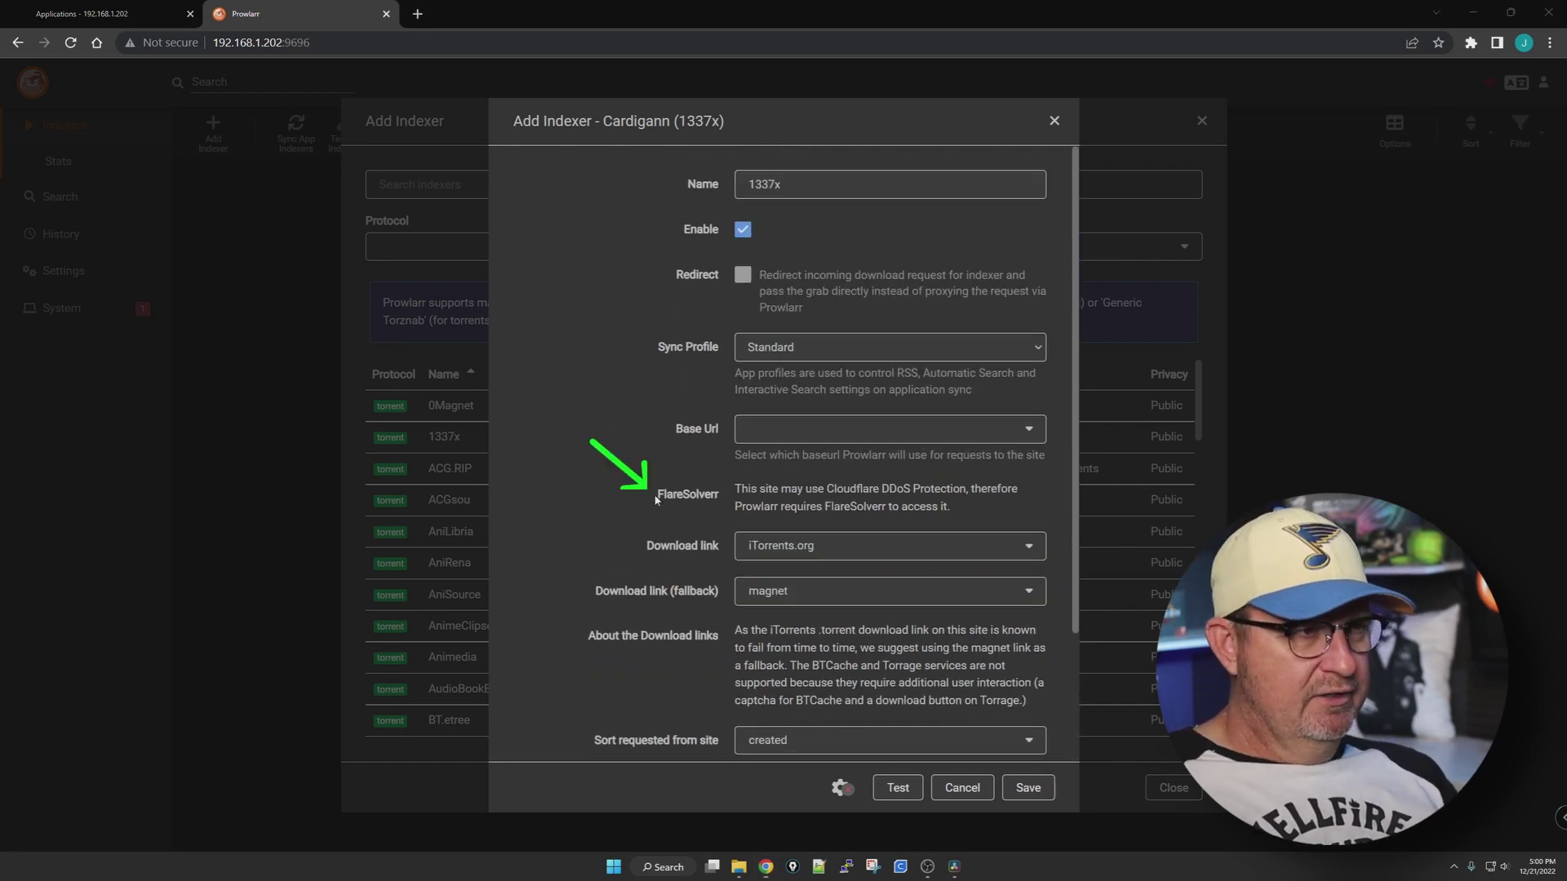
left_click(898, 788)
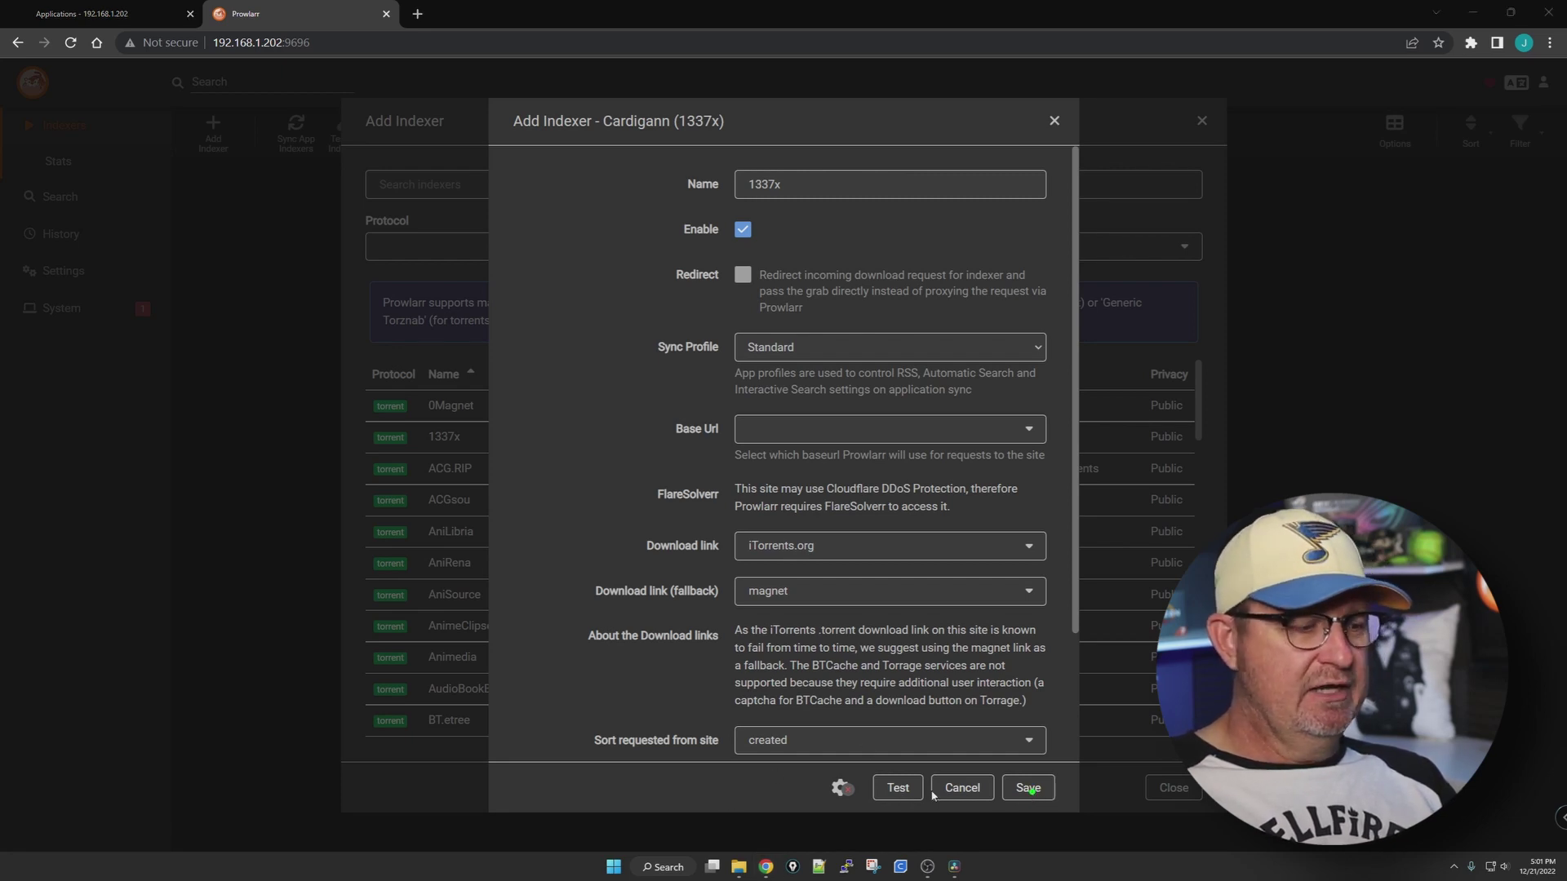
left_click(1028, 787)
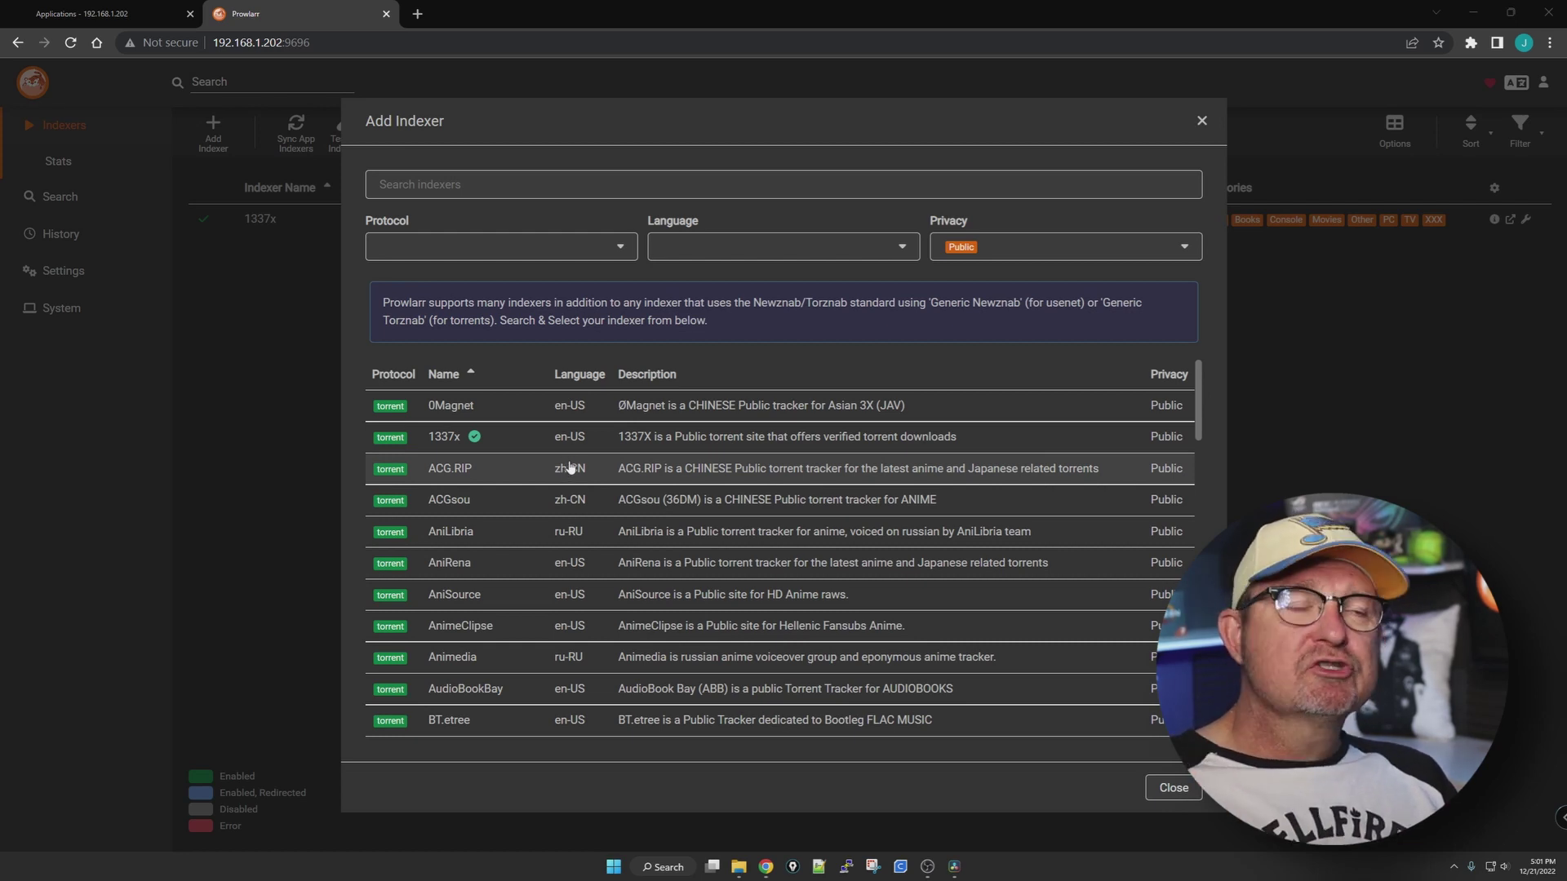
Add The Pirate Bay and Torrentz2eu as public indexers with their default settings
scroll(571, 499, "down", 20)
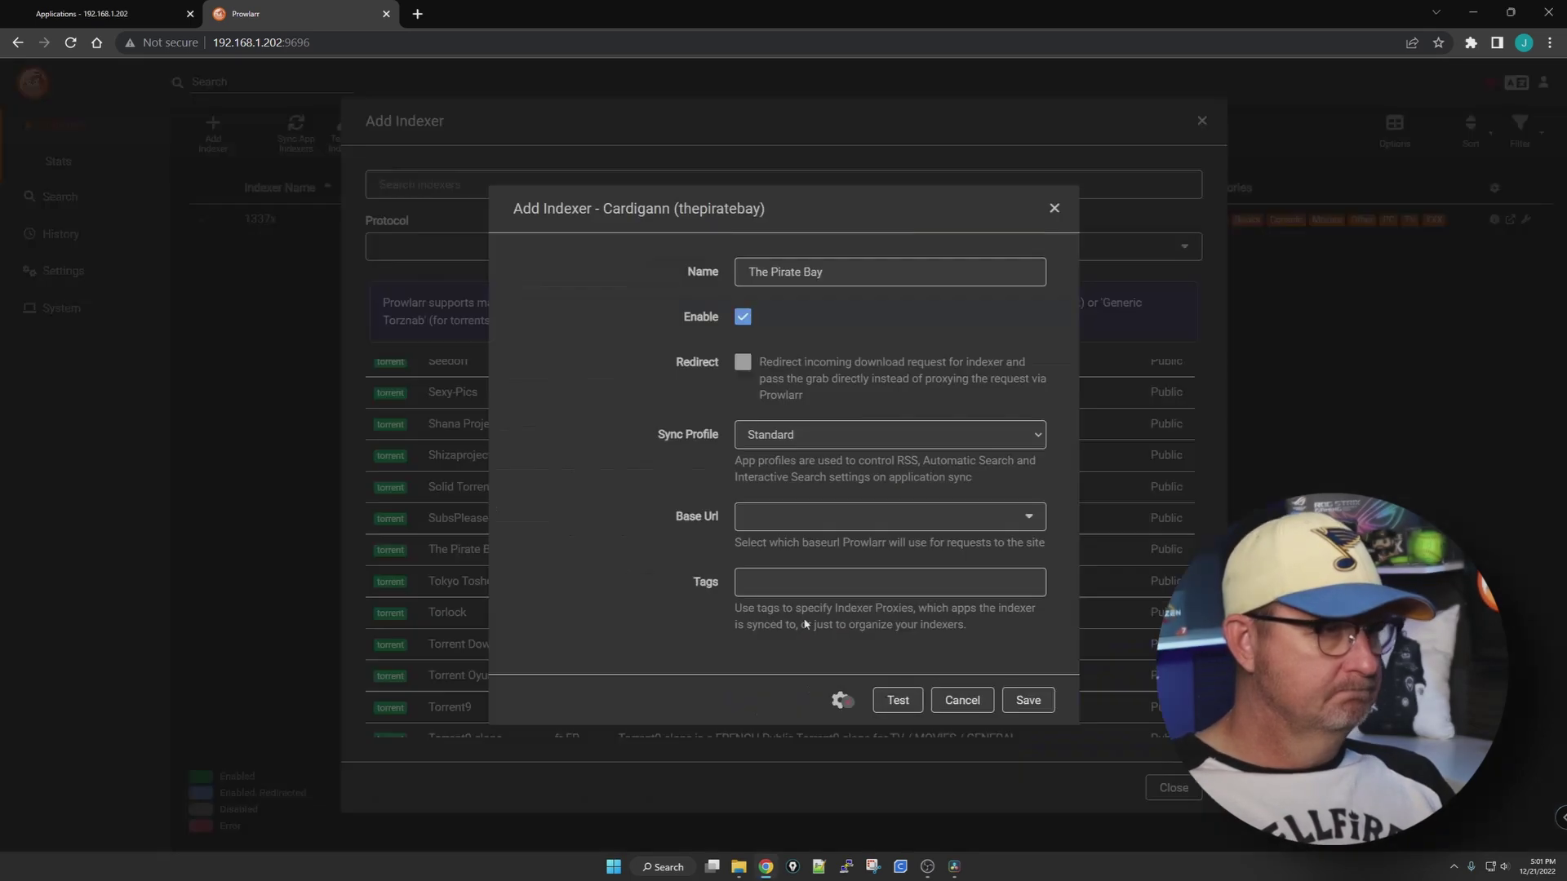
left_click(1025, 697)
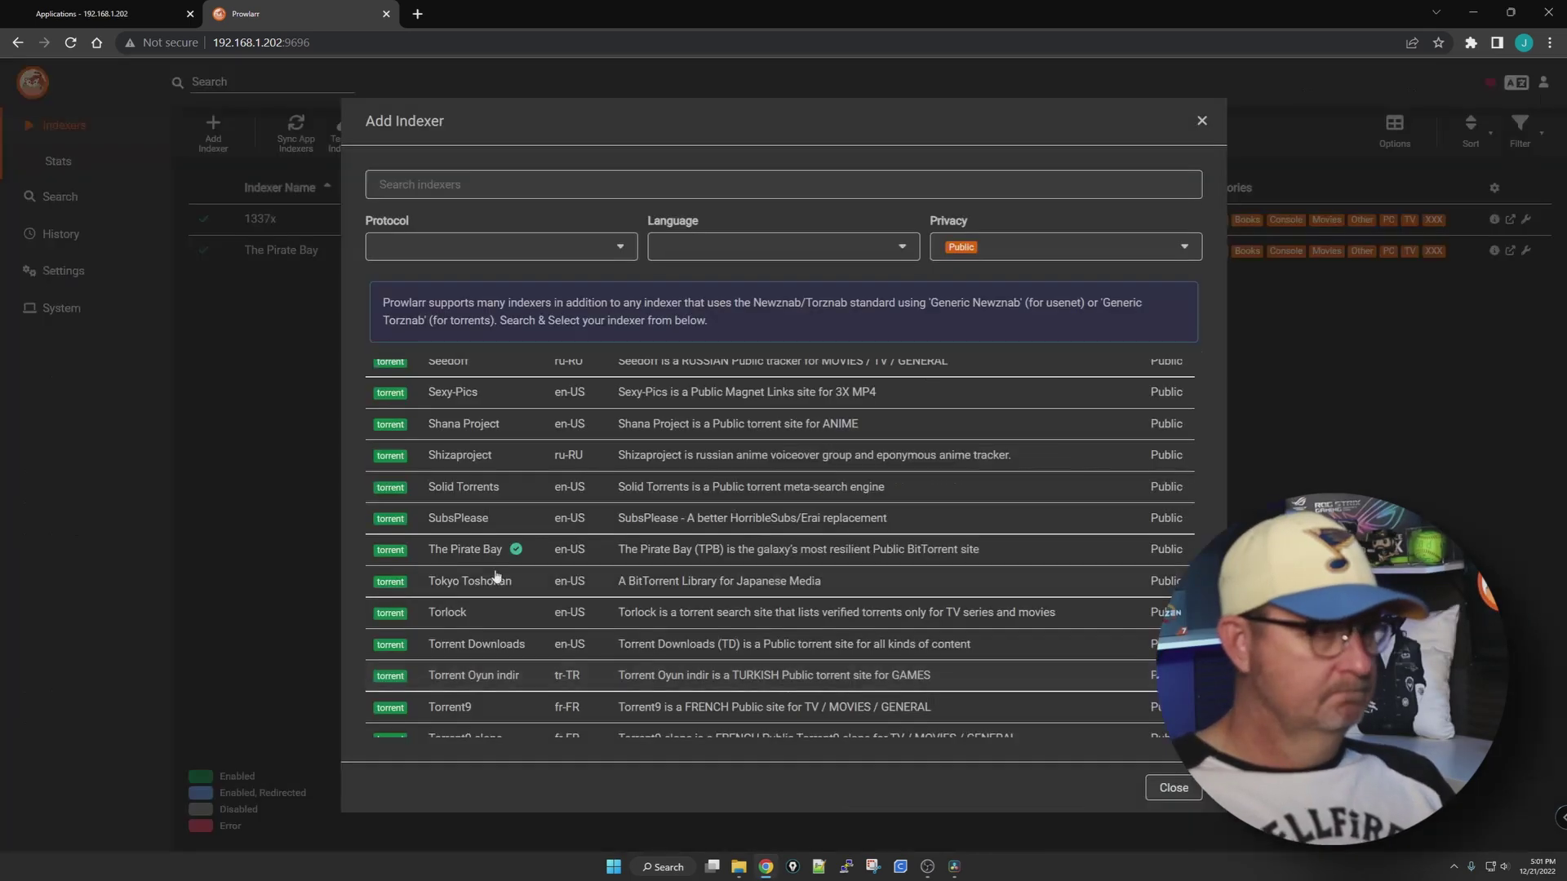
scroll(779, 547, "down", 3)
left_click(459, 573)
left_click(1037, 738)
Add the Torrentz2nz indexer with its default settings and finish adding indexers
left_click(804, 604)
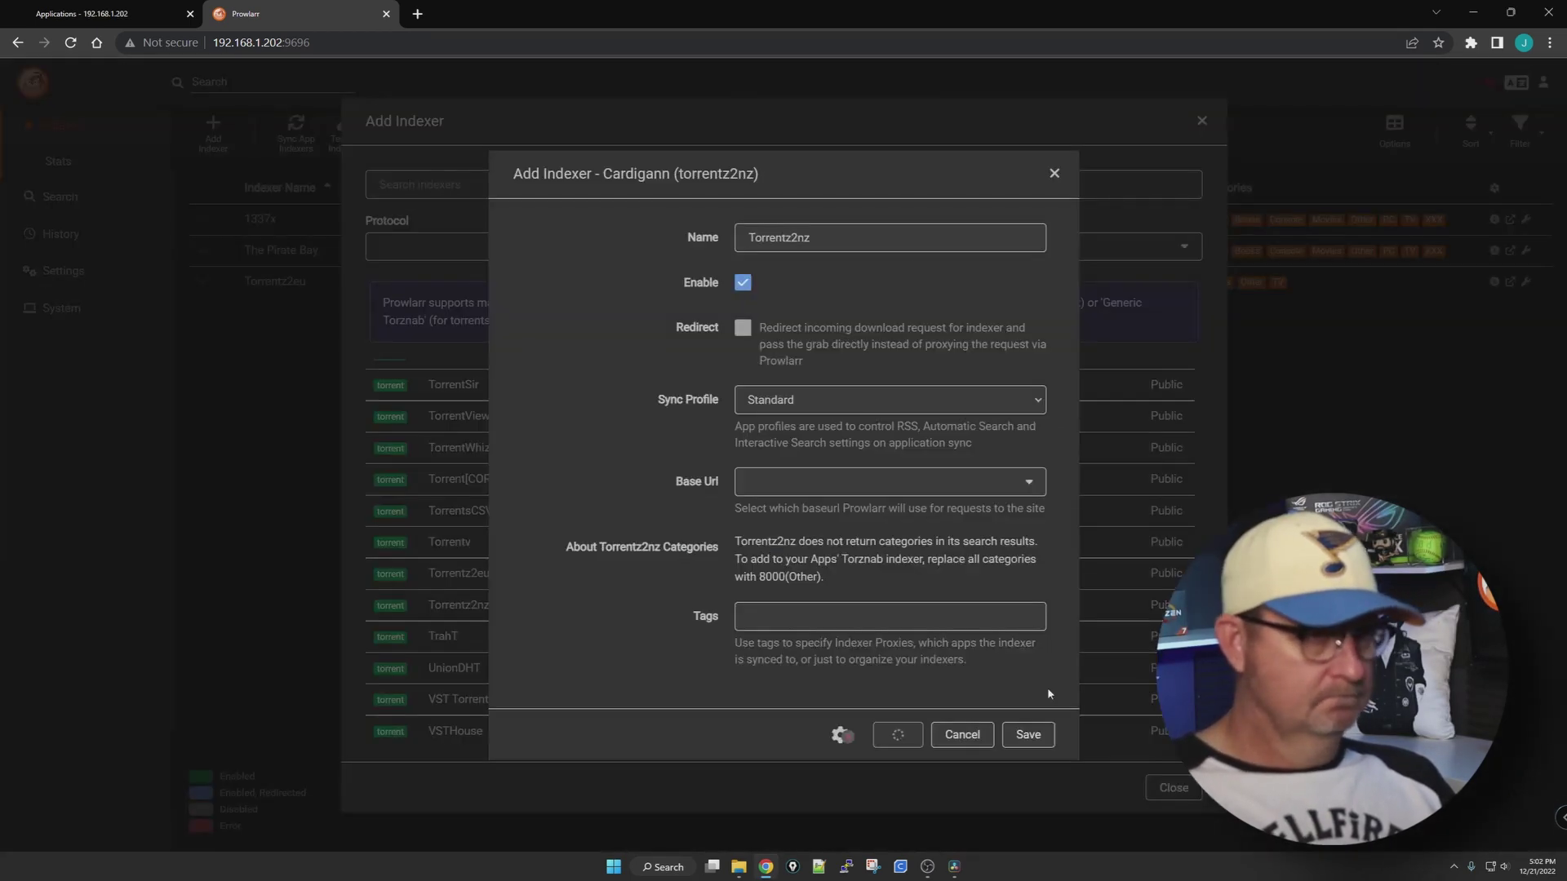
left_click(1029, 734)
left_click(1172, 788)
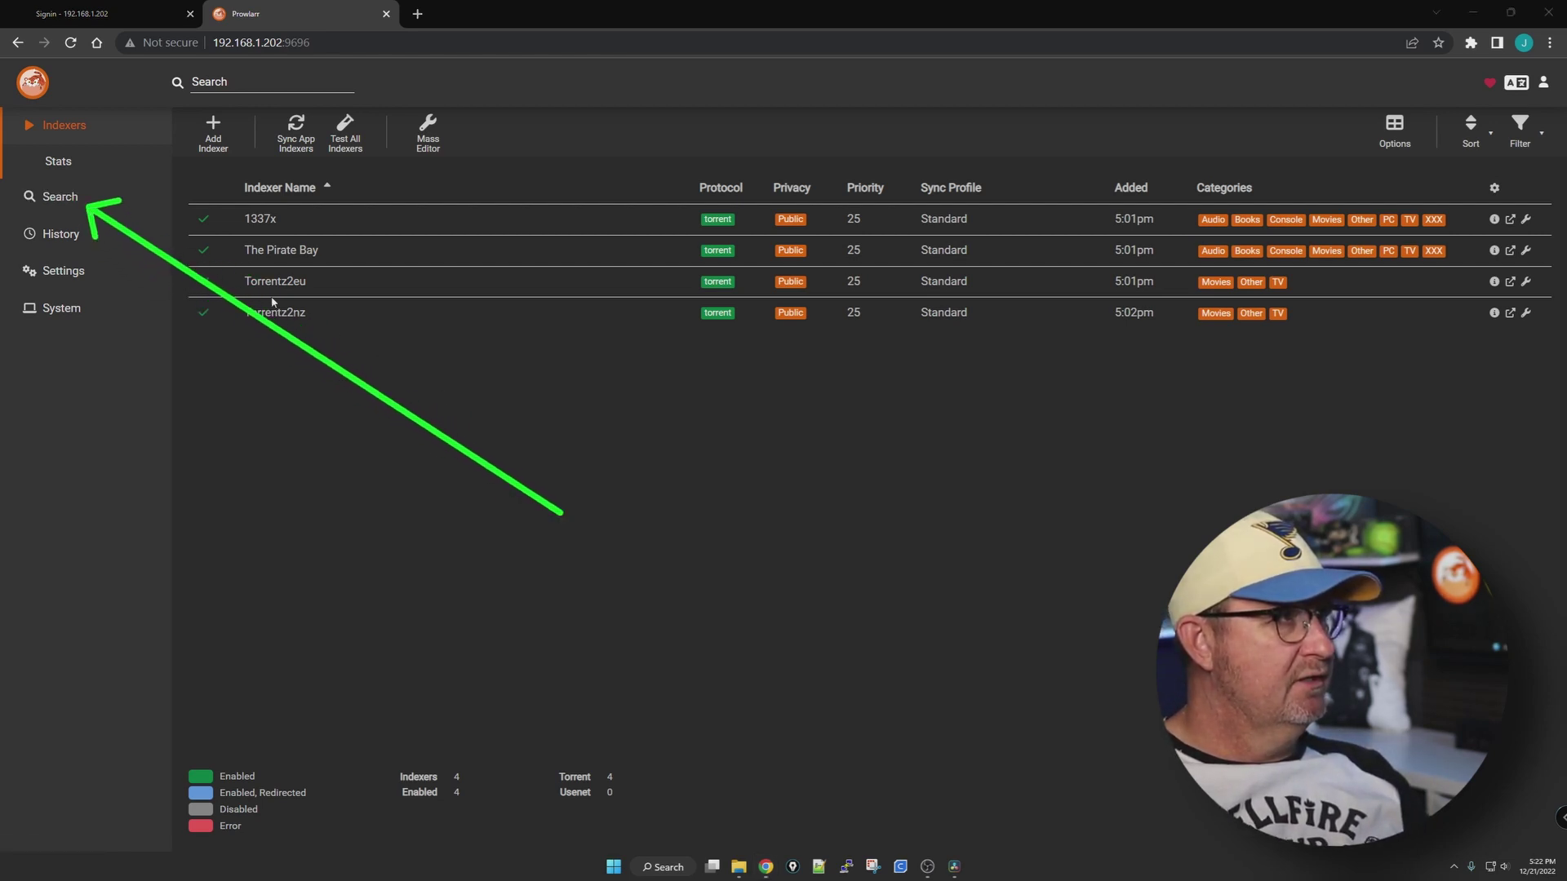
Search the indexers for "fast times at ridgemont high"
left_click(236, 75)
type("fast times at")
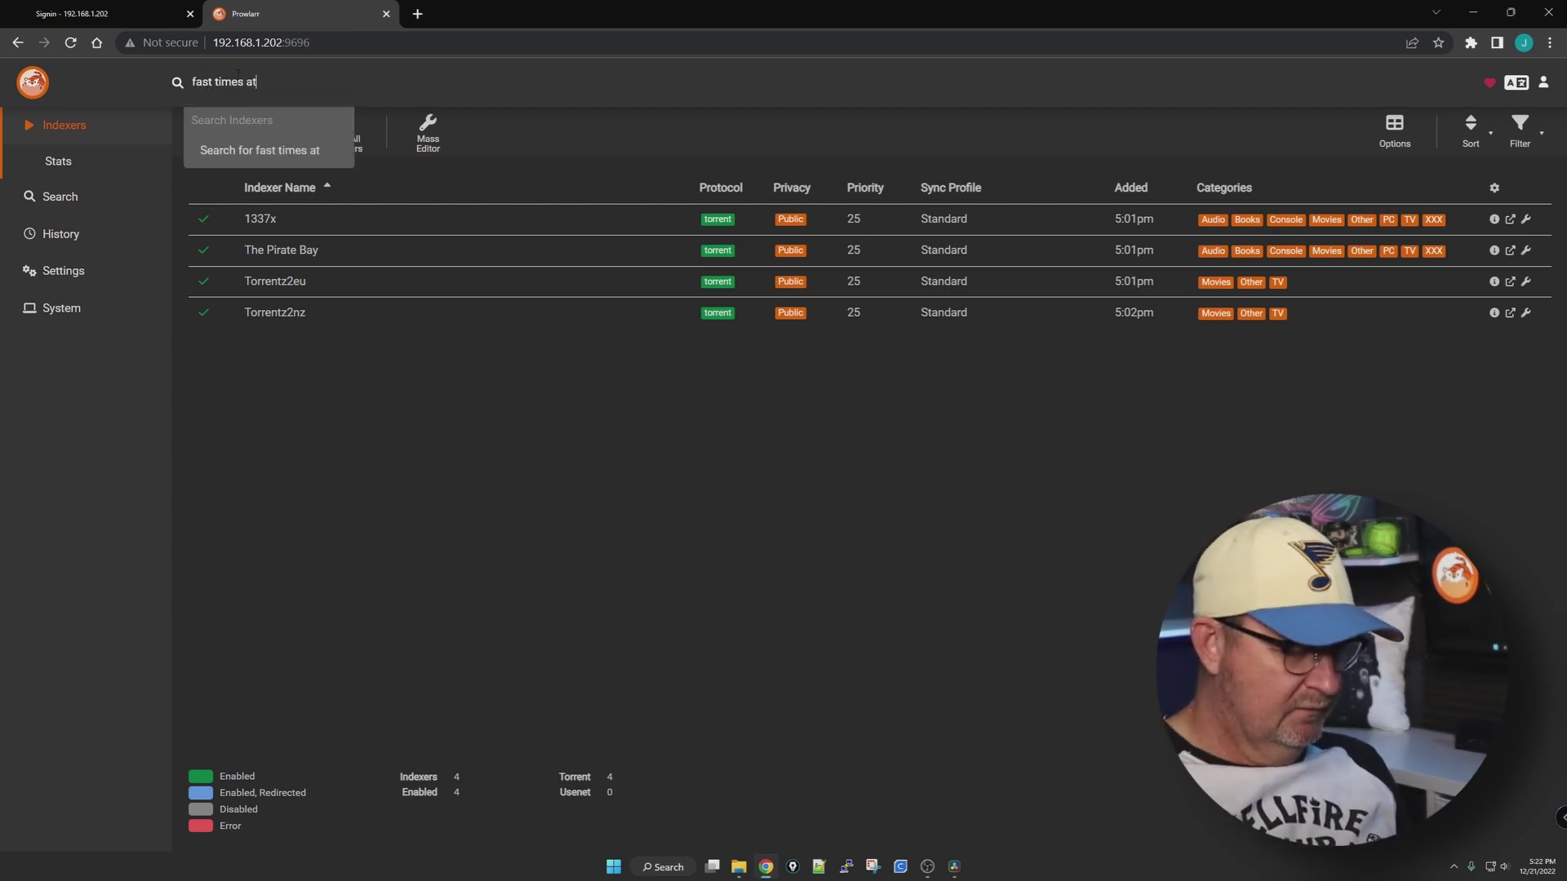
type(" ridge")
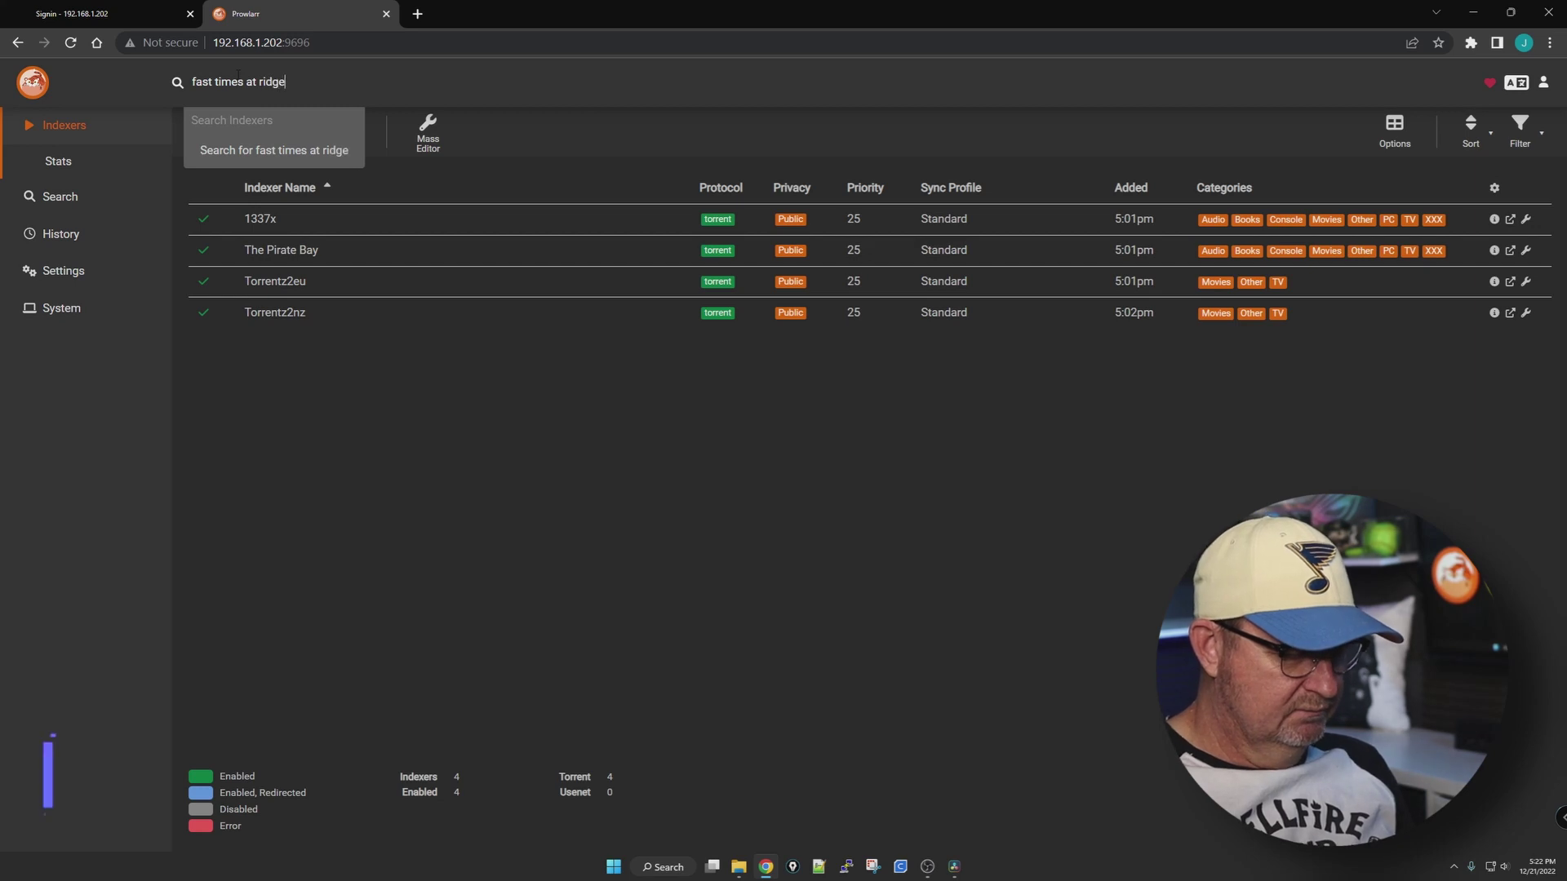
type("mont hig")
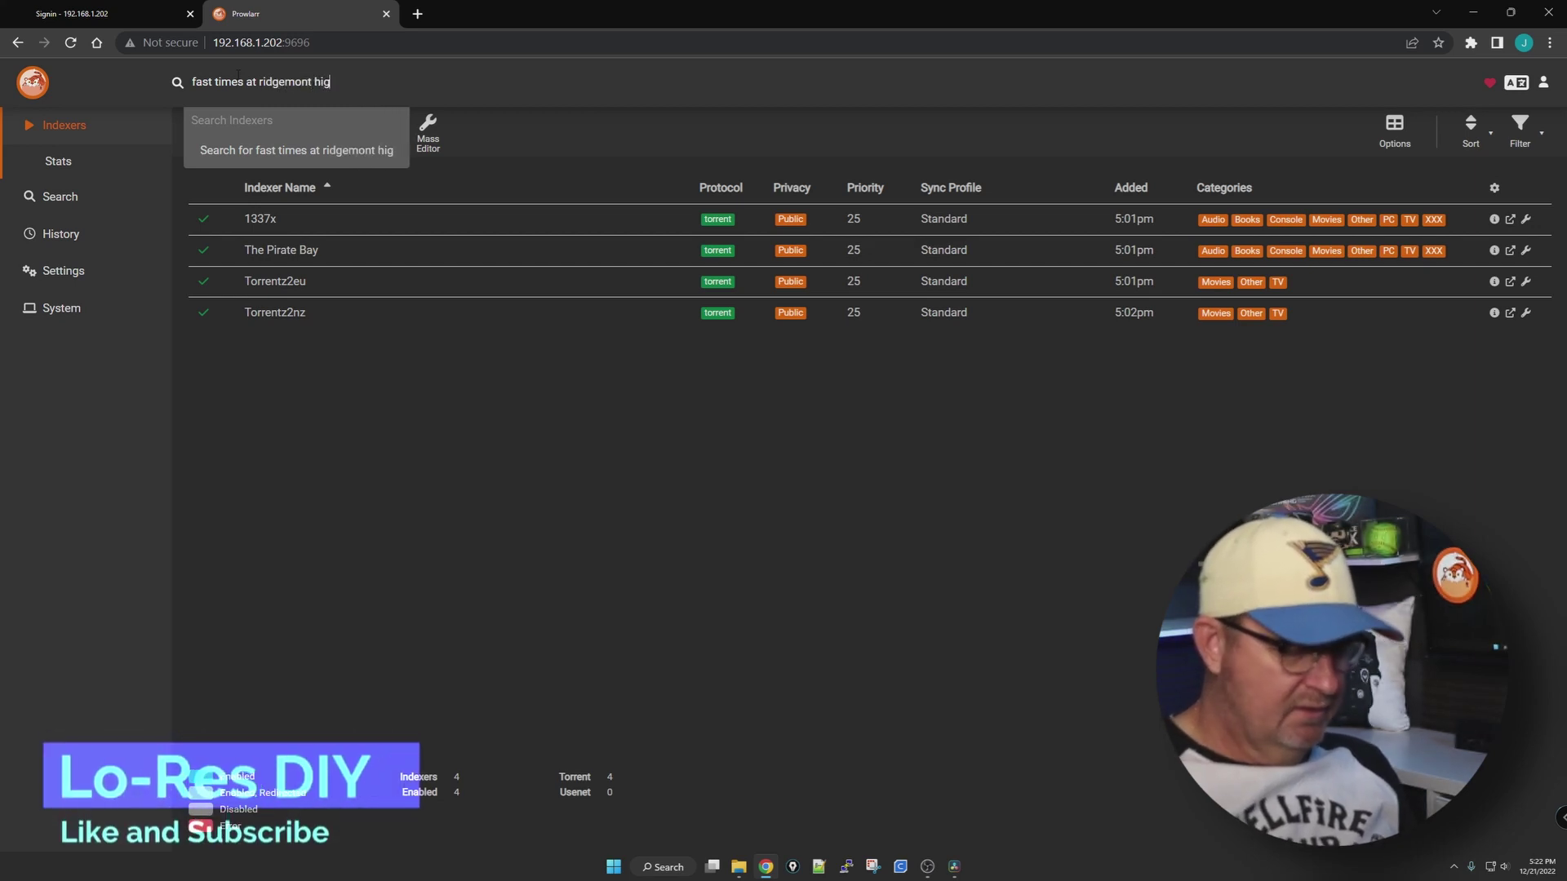
key("Return")
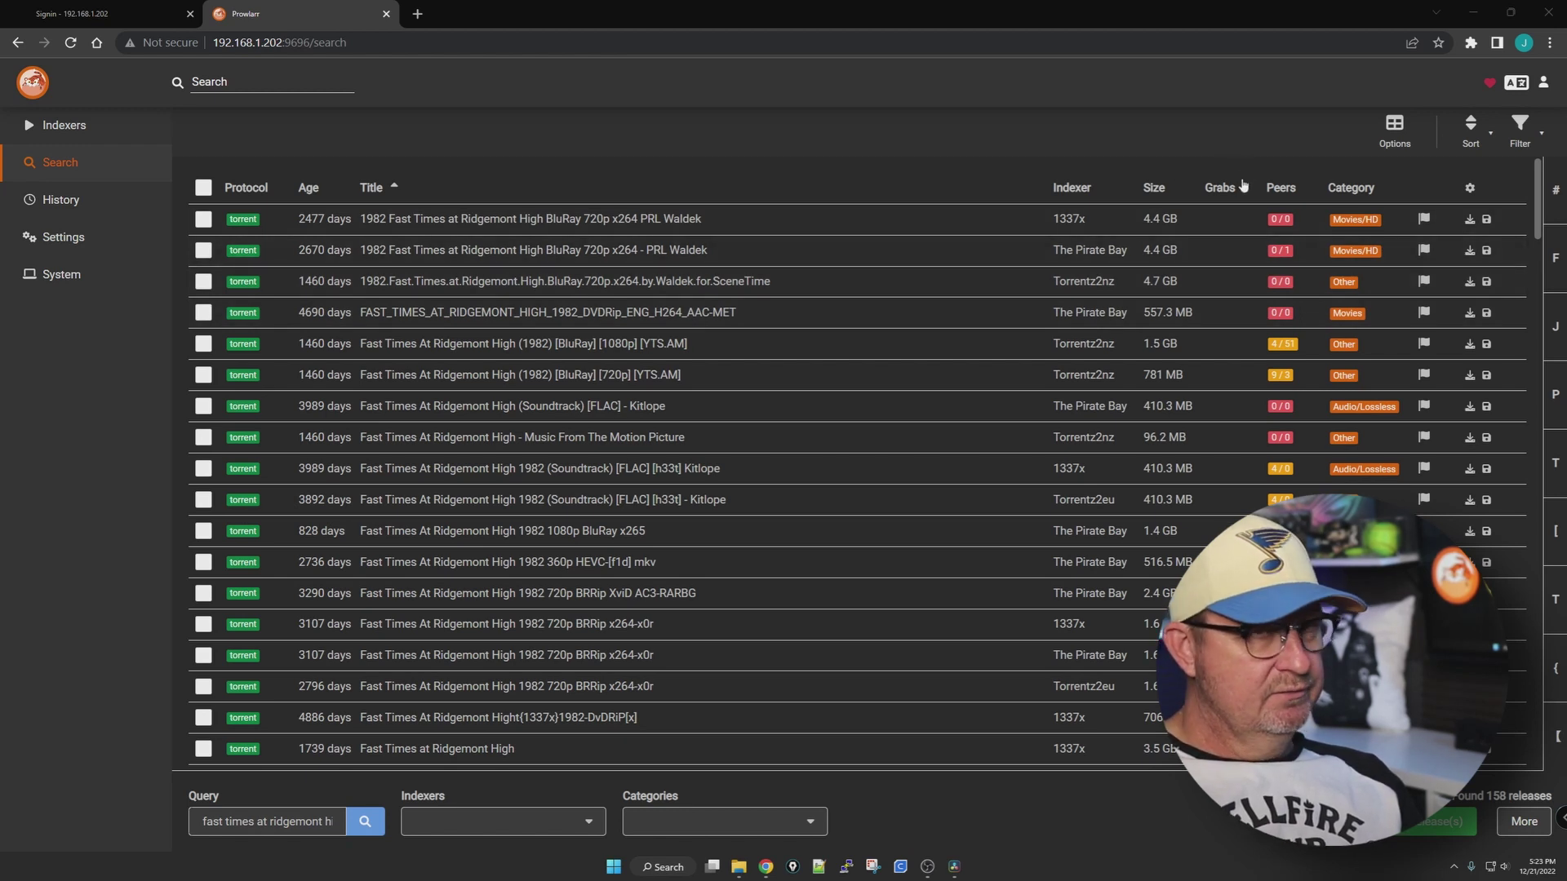
Examine the peer counts of the releases in the search results
mouse_move(1252, 168)
left_mouse_down()
mouse_move(1267, 418)
mouse_move(1252, 513)
left_mouse_up()
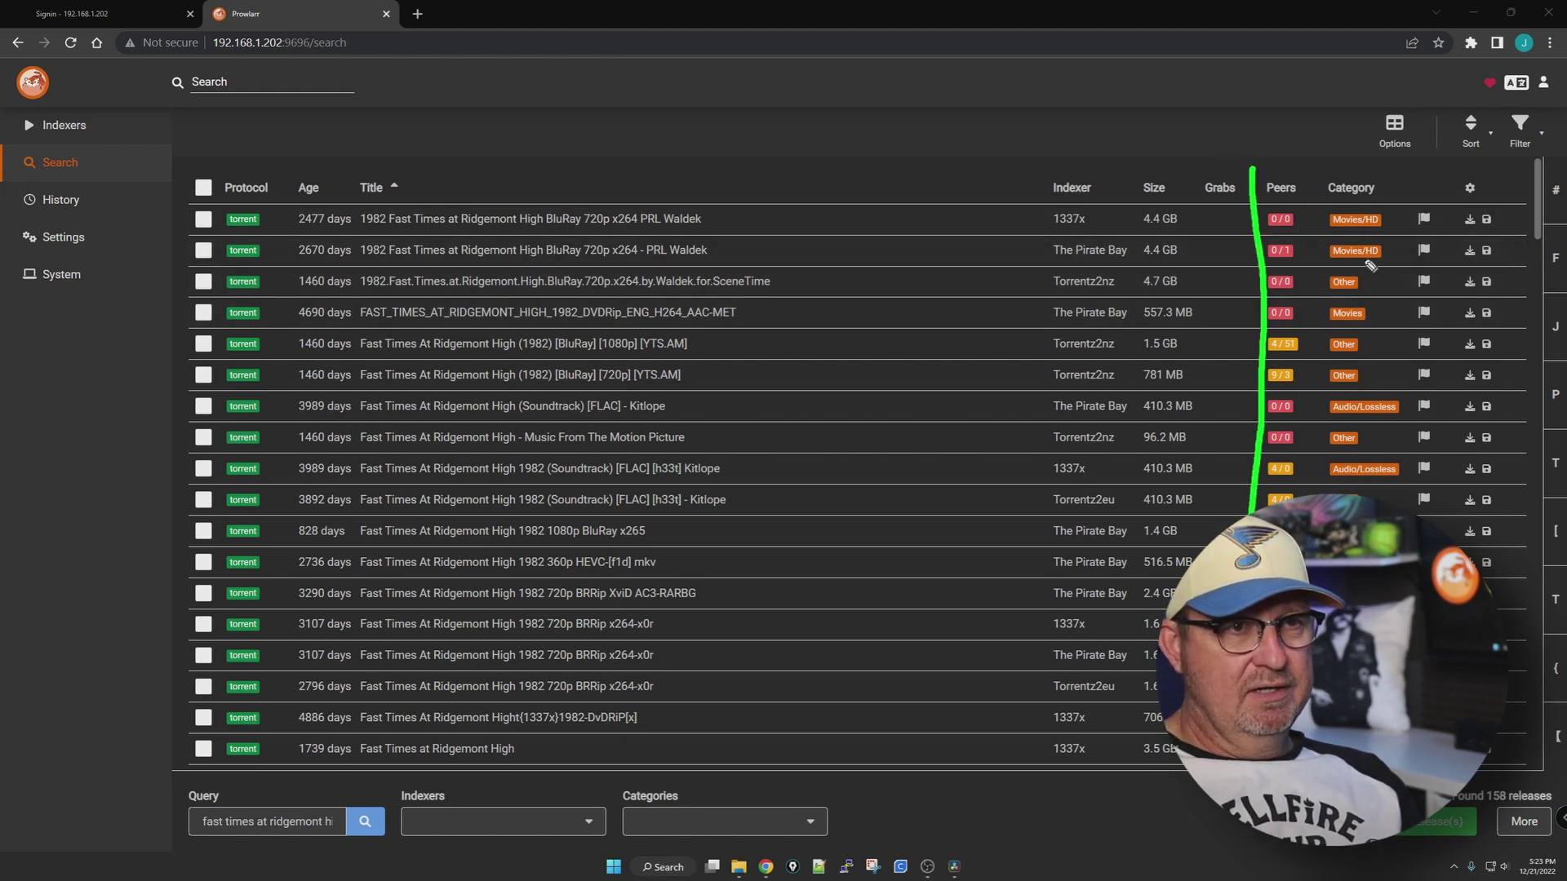
left_click_drag(1310, 172, 1313, 500)
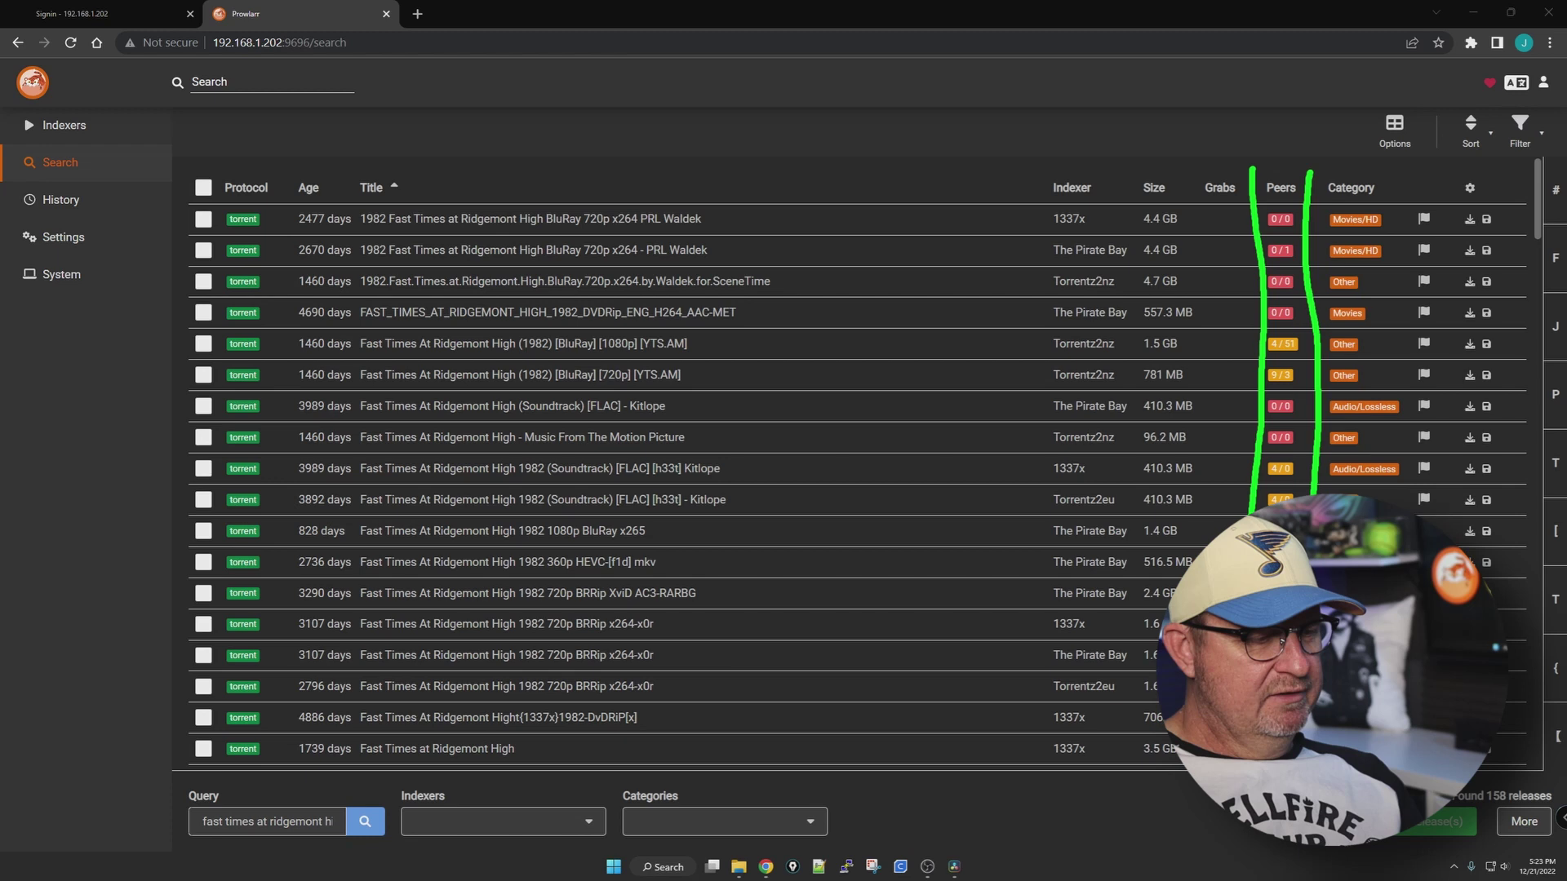
key("Escape")
left_click_drag(1228, 384, 1269, 300)
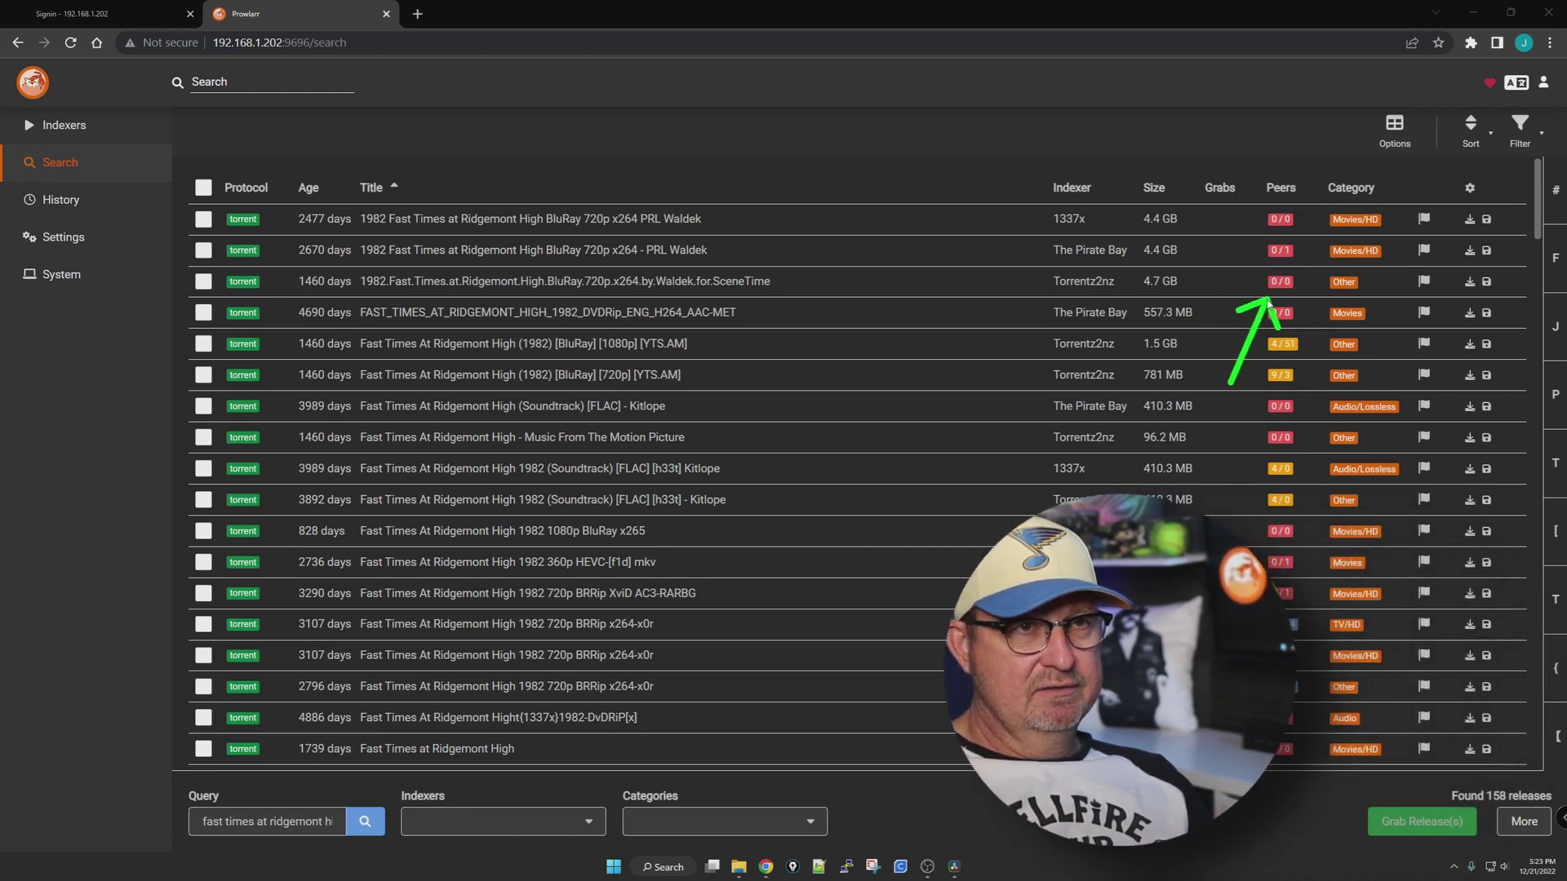
left_click_drag(1189, 420, 1264, 618)
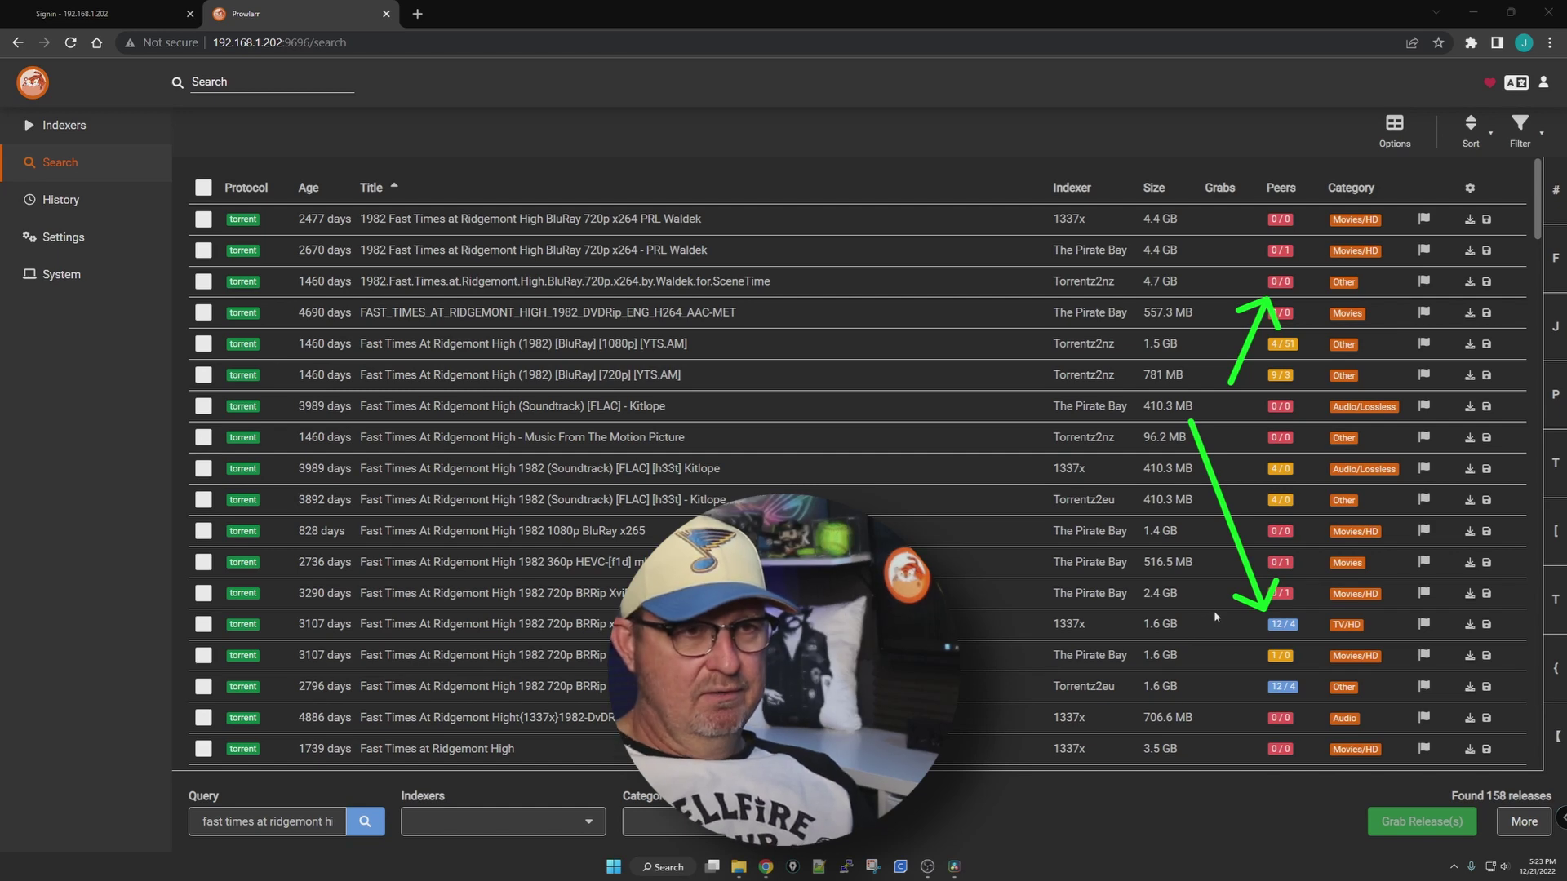
key("Escape")
scroll(1215, 617, "down", 2)
scroll(1214, 618, "down", 6)
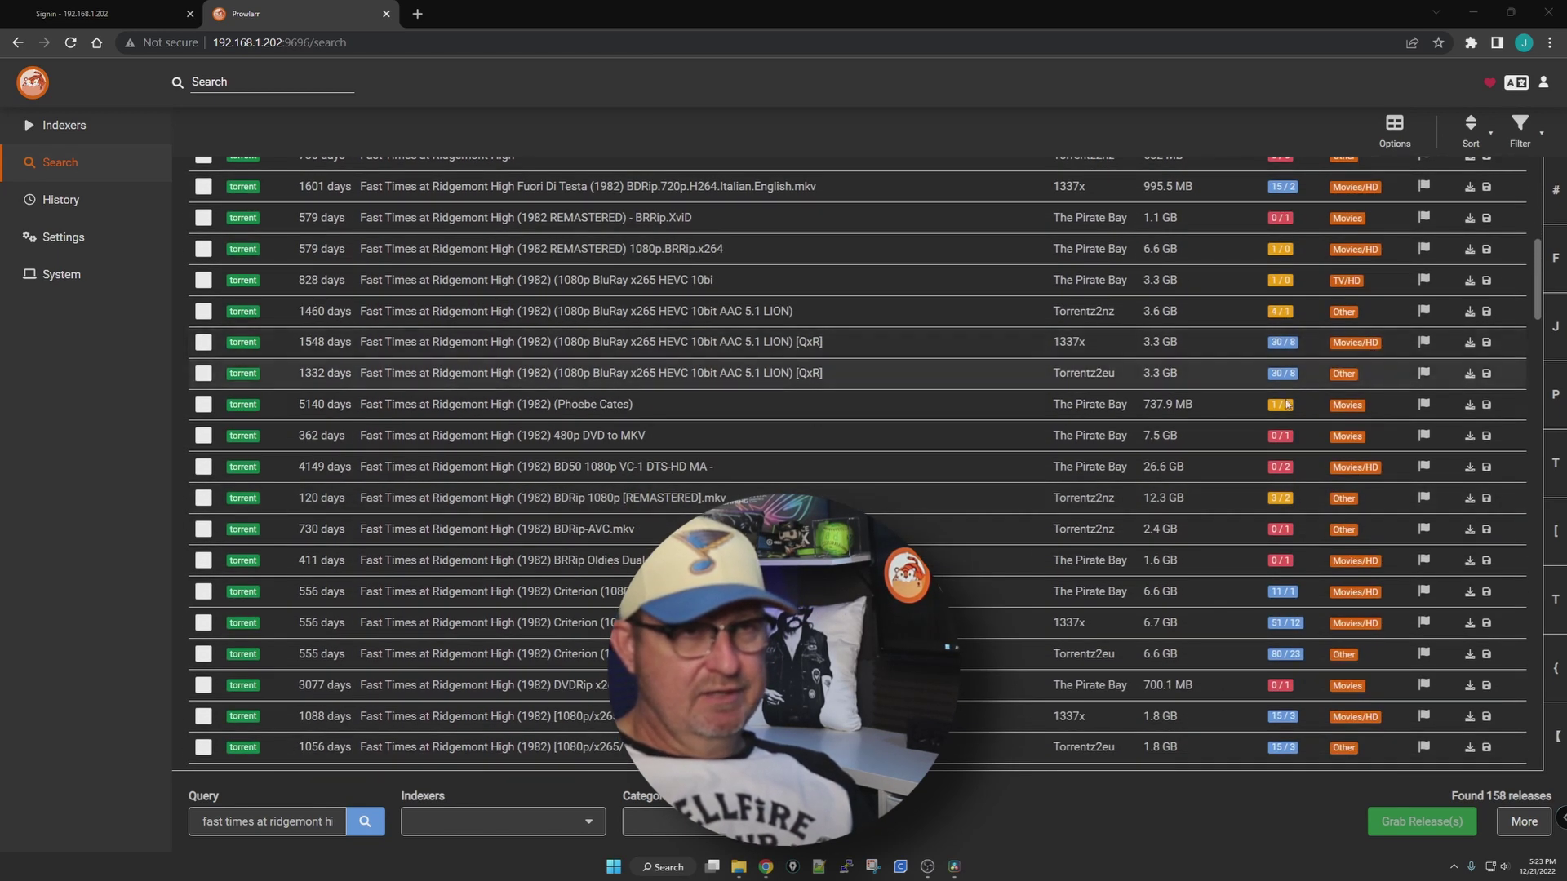
scroll(1234, 611, "down", 2)
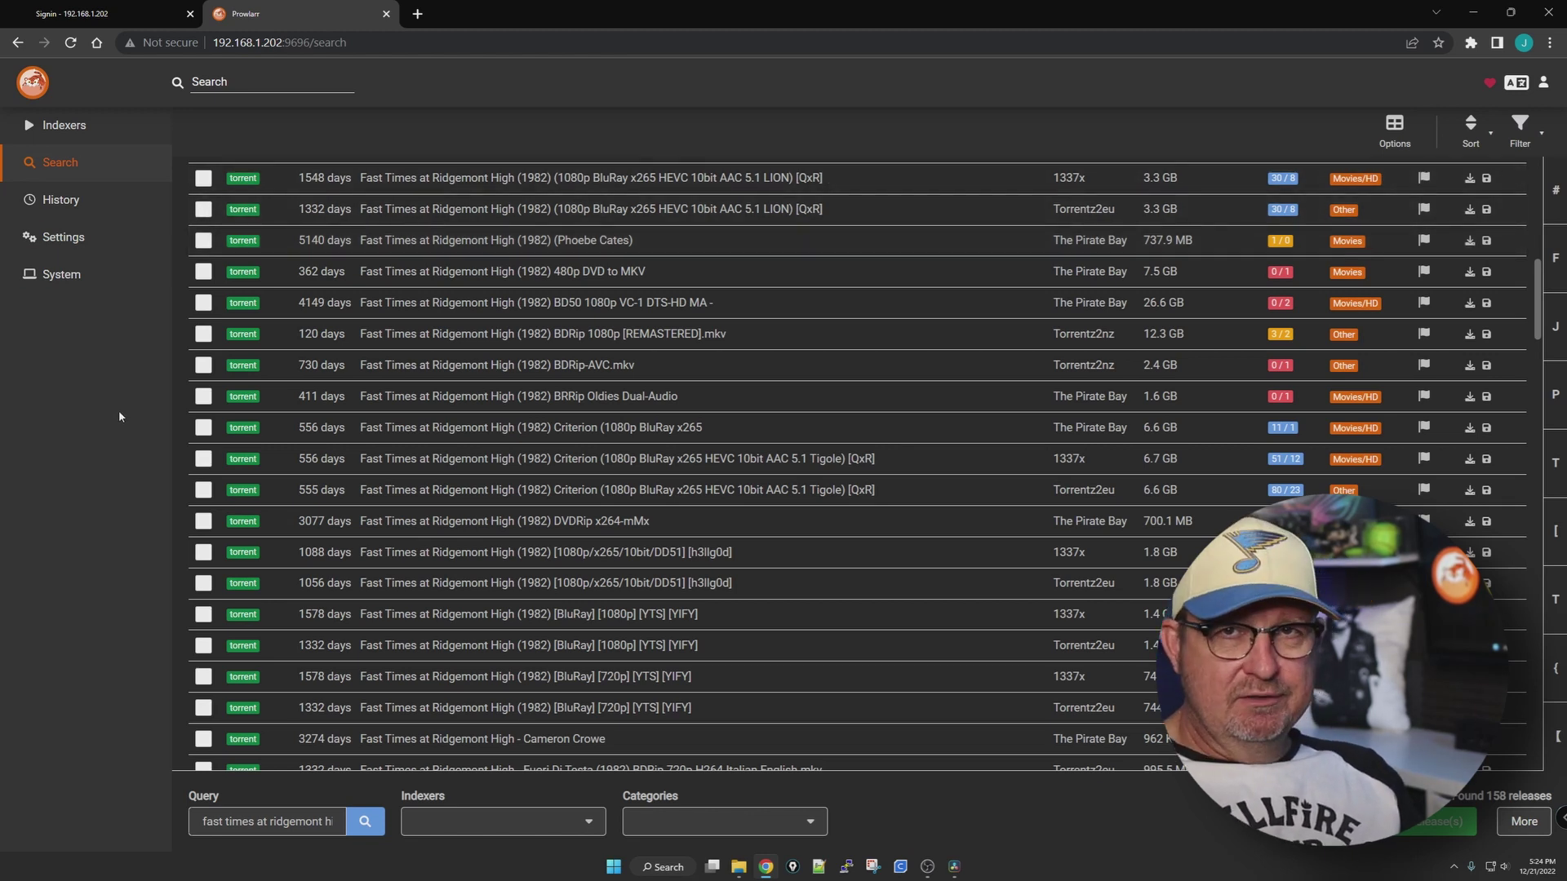
Start adding a qBittorrent torrent client in Prowlarr's download client settings
left_click(64, 242)
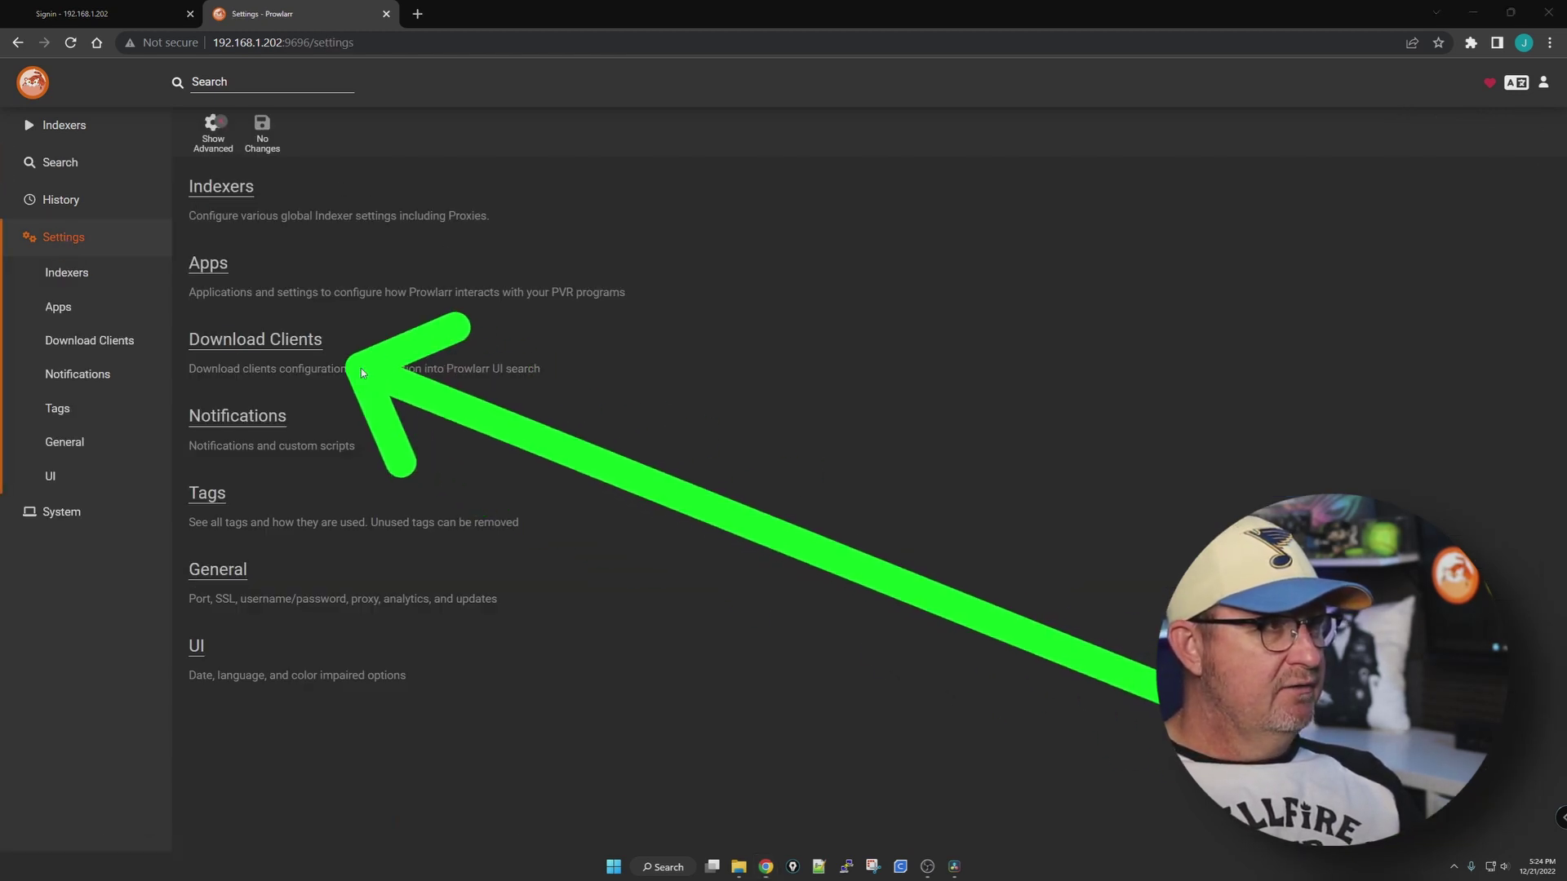
left_click(294, 341)
left_click(315, 256)
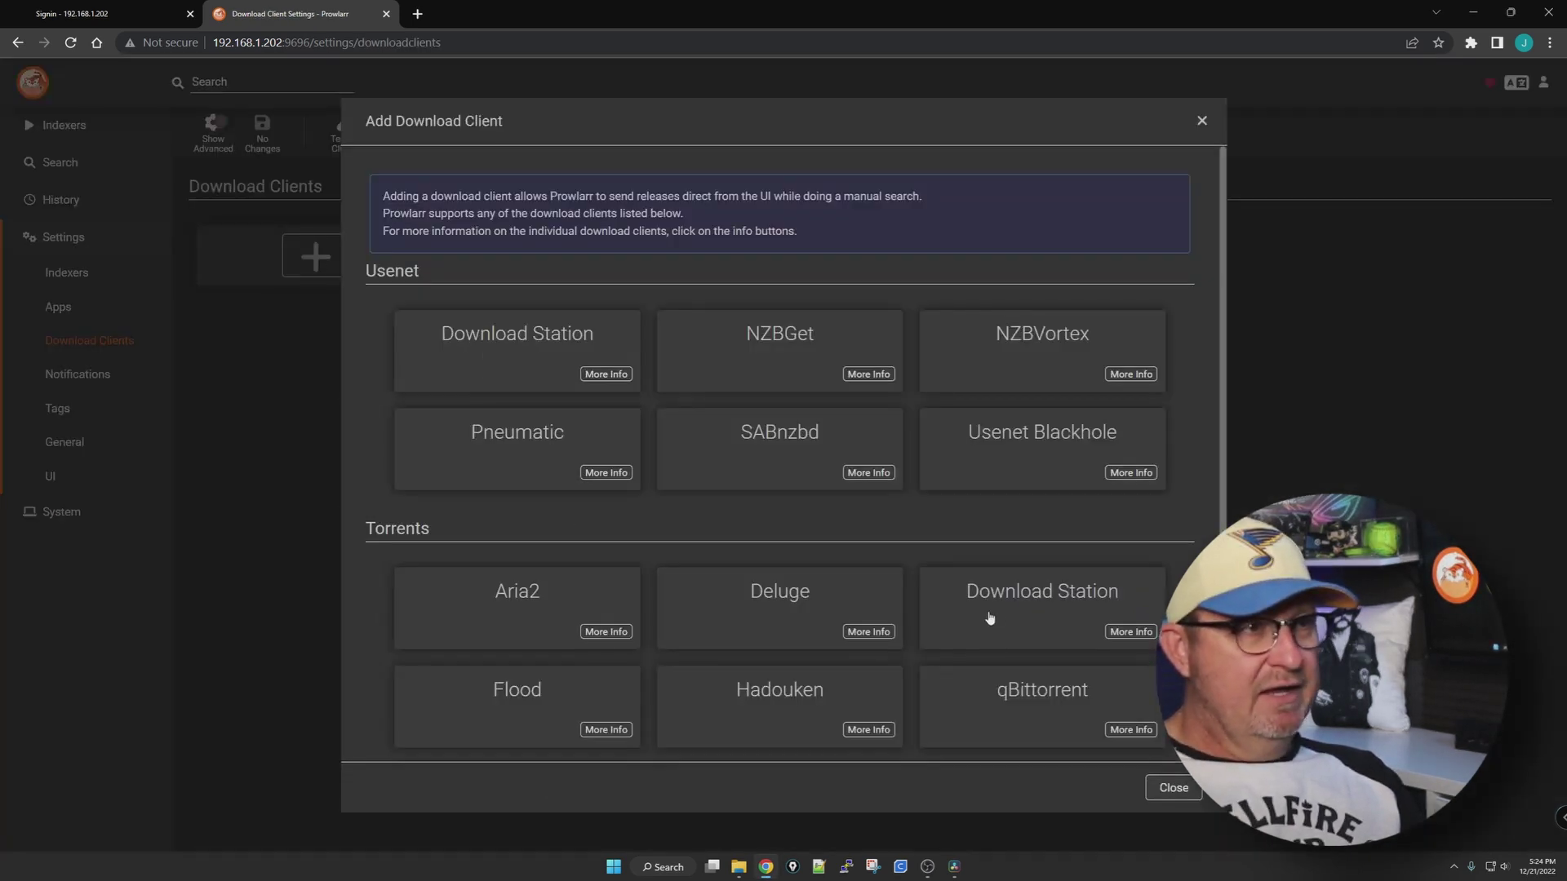
scroll(1200, 455, "down", 3)
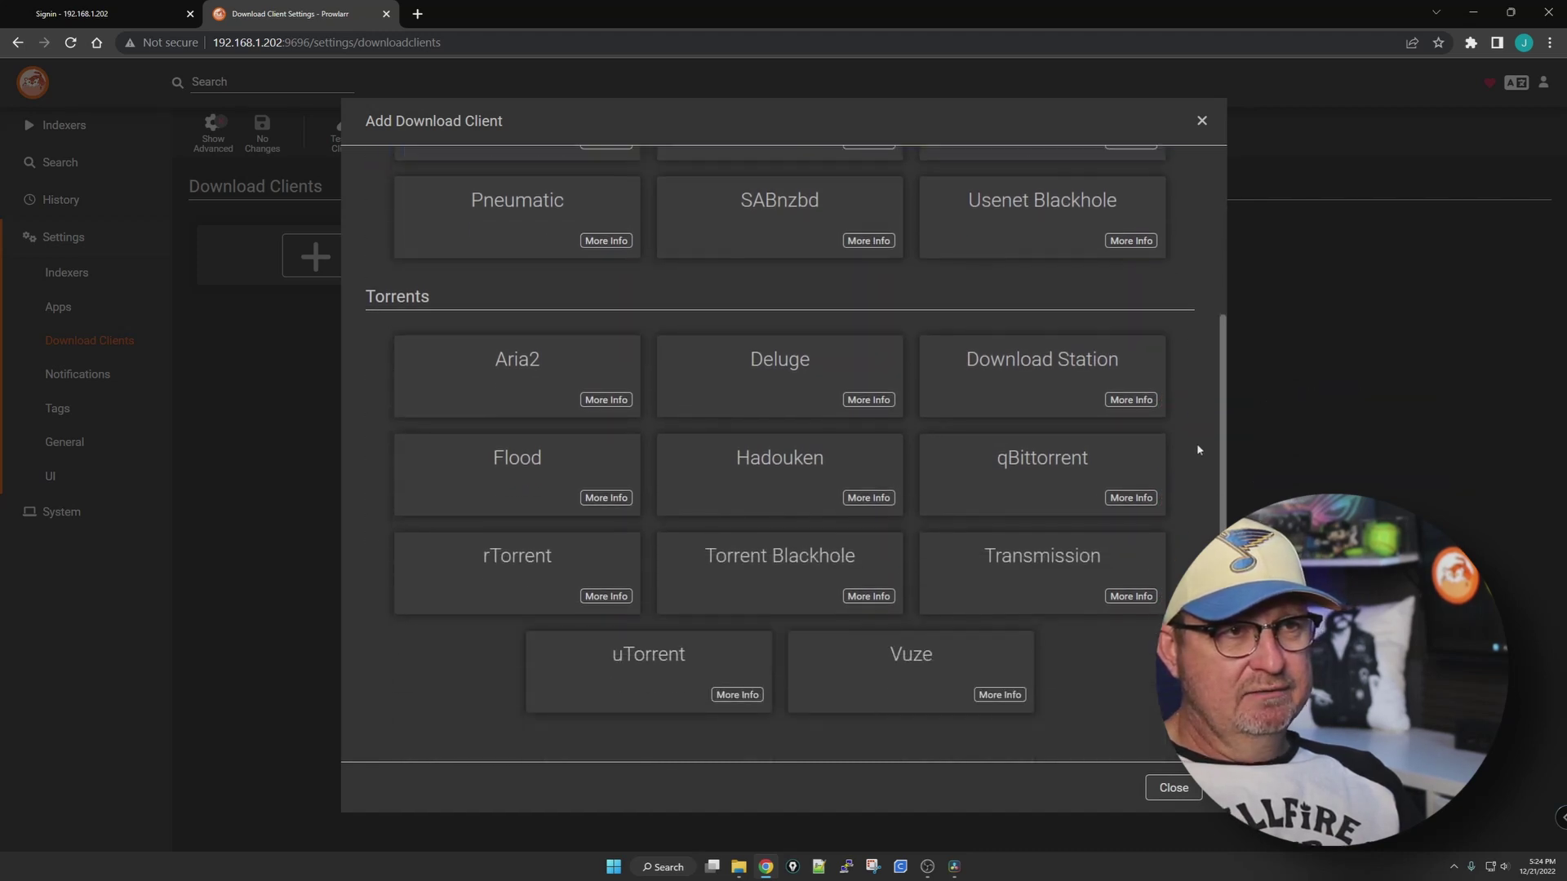
mouse_move(1057, 382)
left_mouse_down()
mouse_move(918, 375)
mouse_move(1060, 637)
mouse_move(1159, 367)
mouse_move(894, 365)
left_mouse_up()
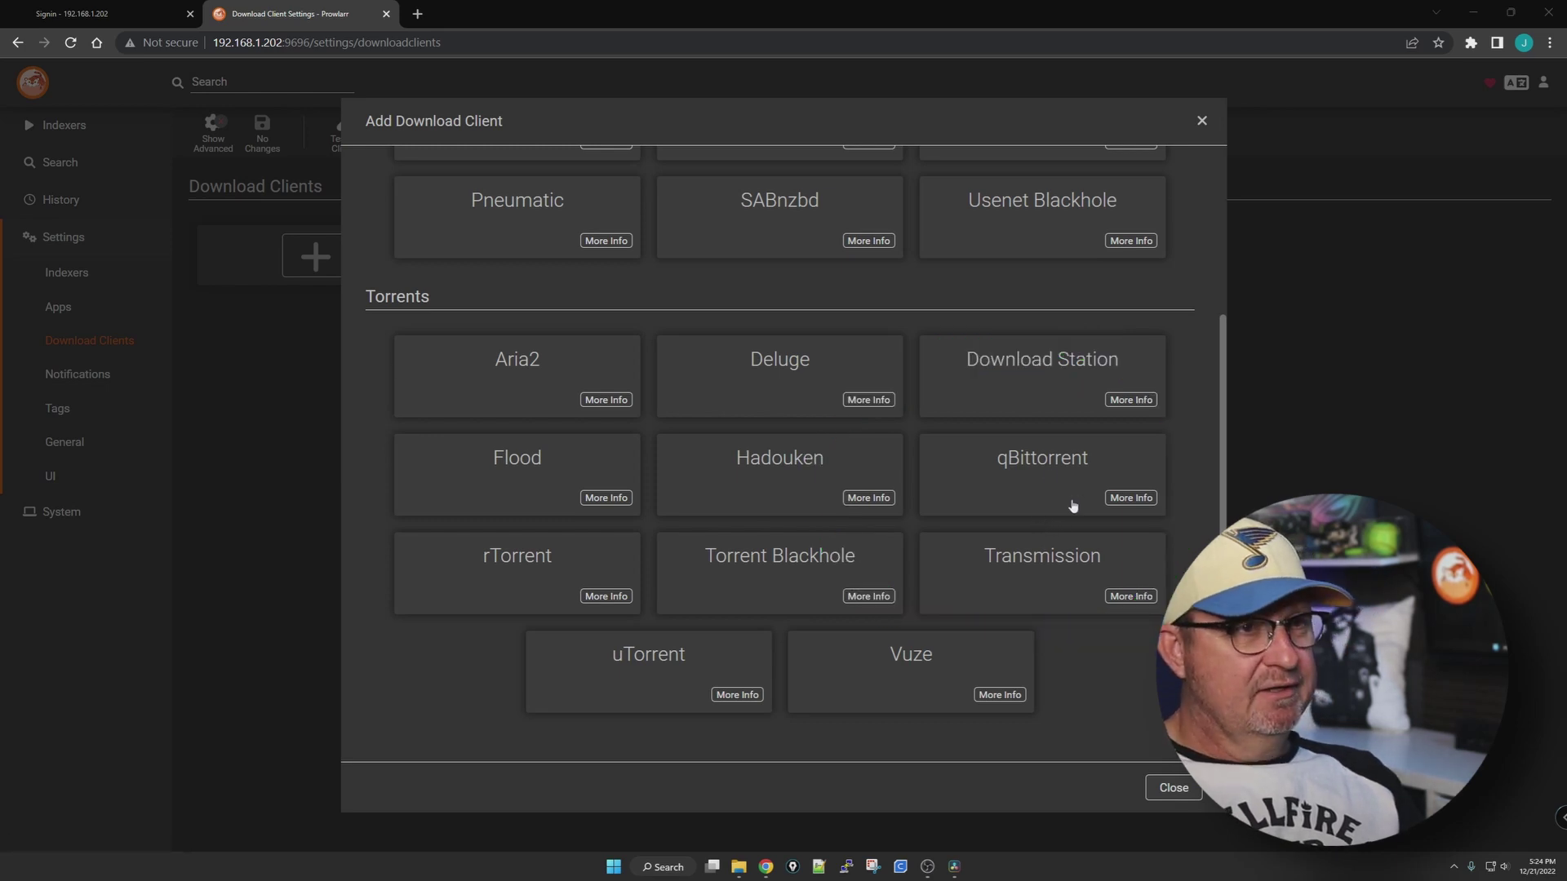
left_click(1020, 472)
Name the new download client qBittorrent and check its host and port fields
left_click(863, 192)
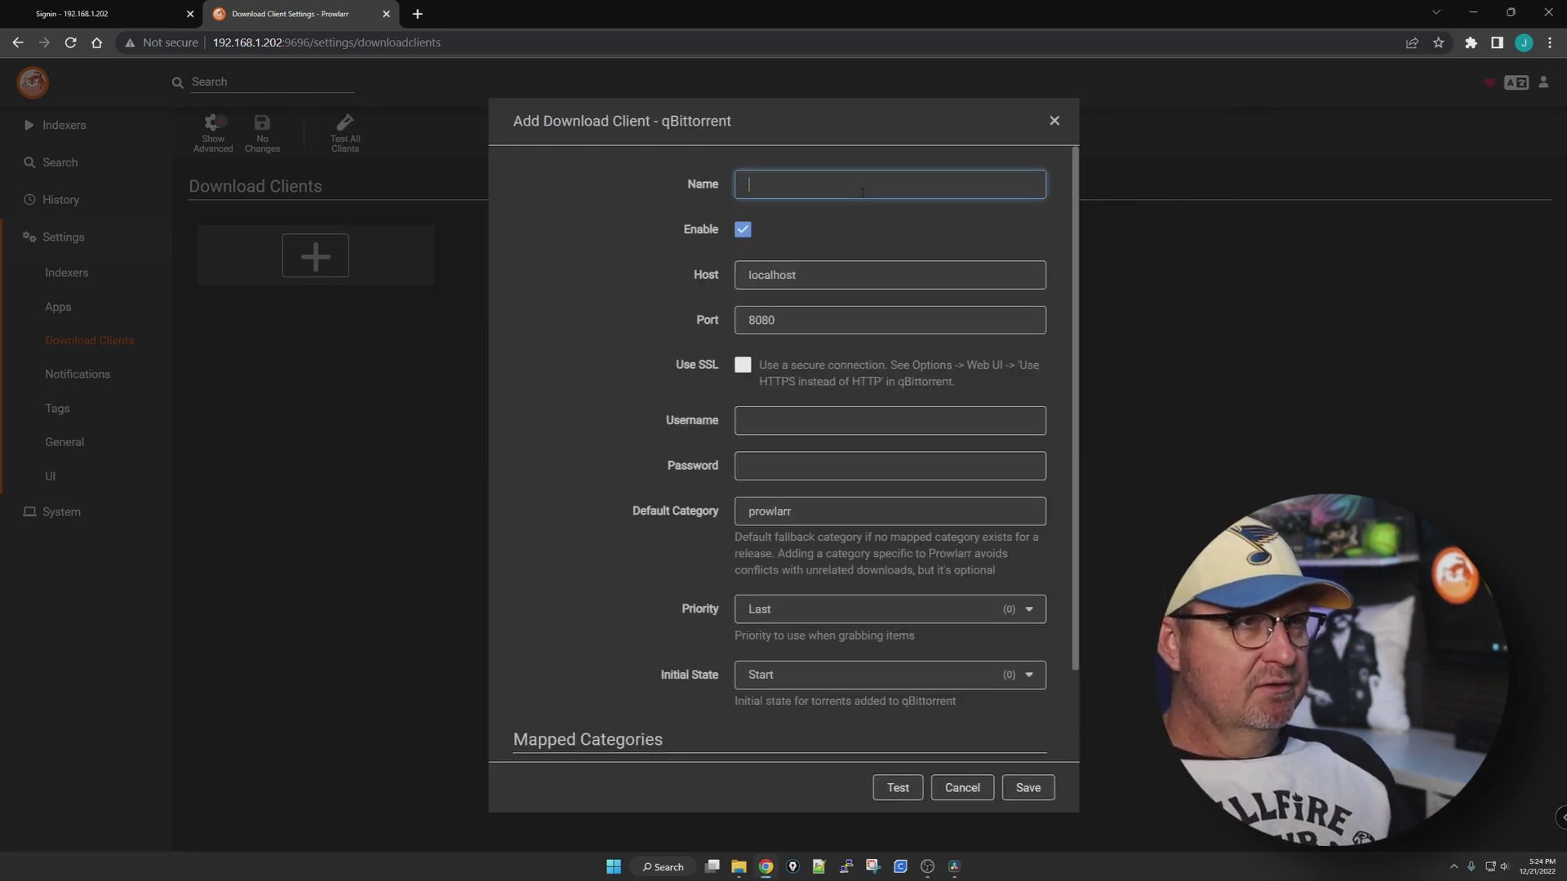
type("qB")
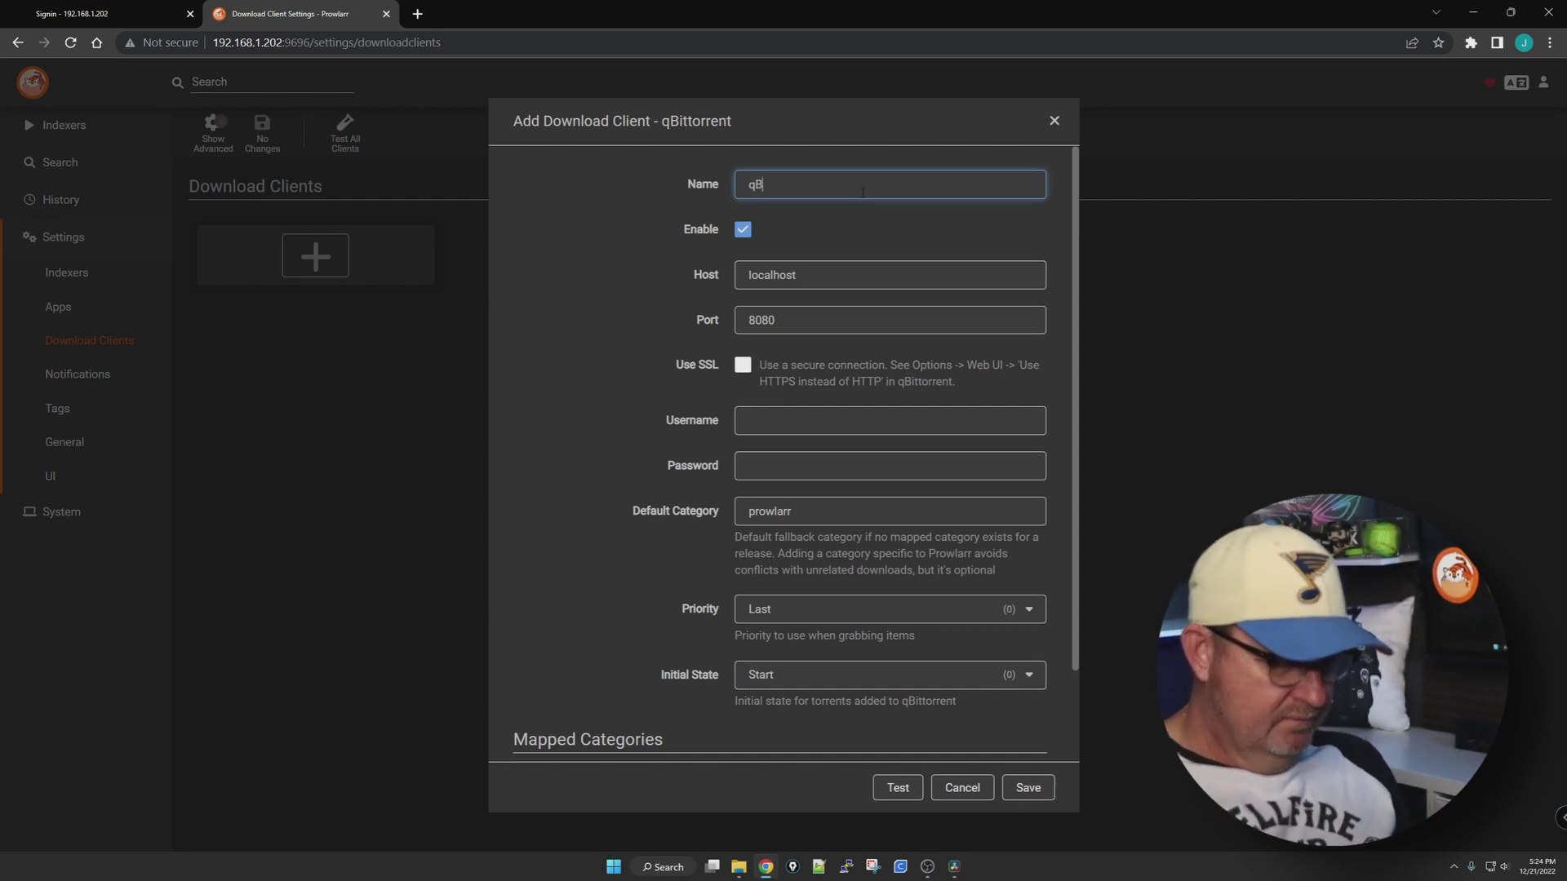
type("ittorrent")
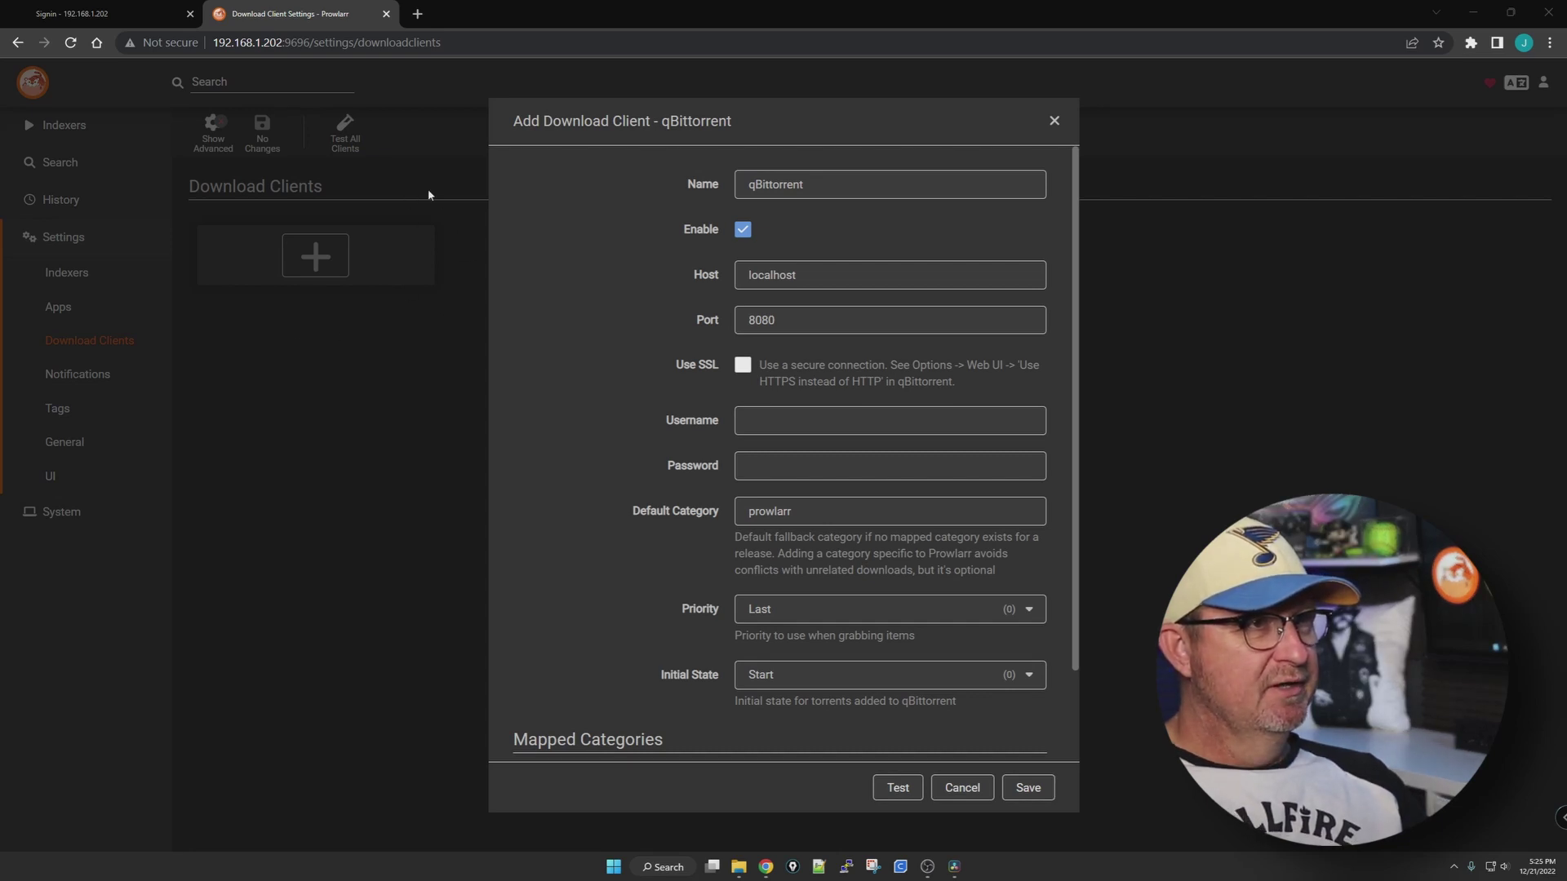
left_click_drag(450, 191, 719, 274)
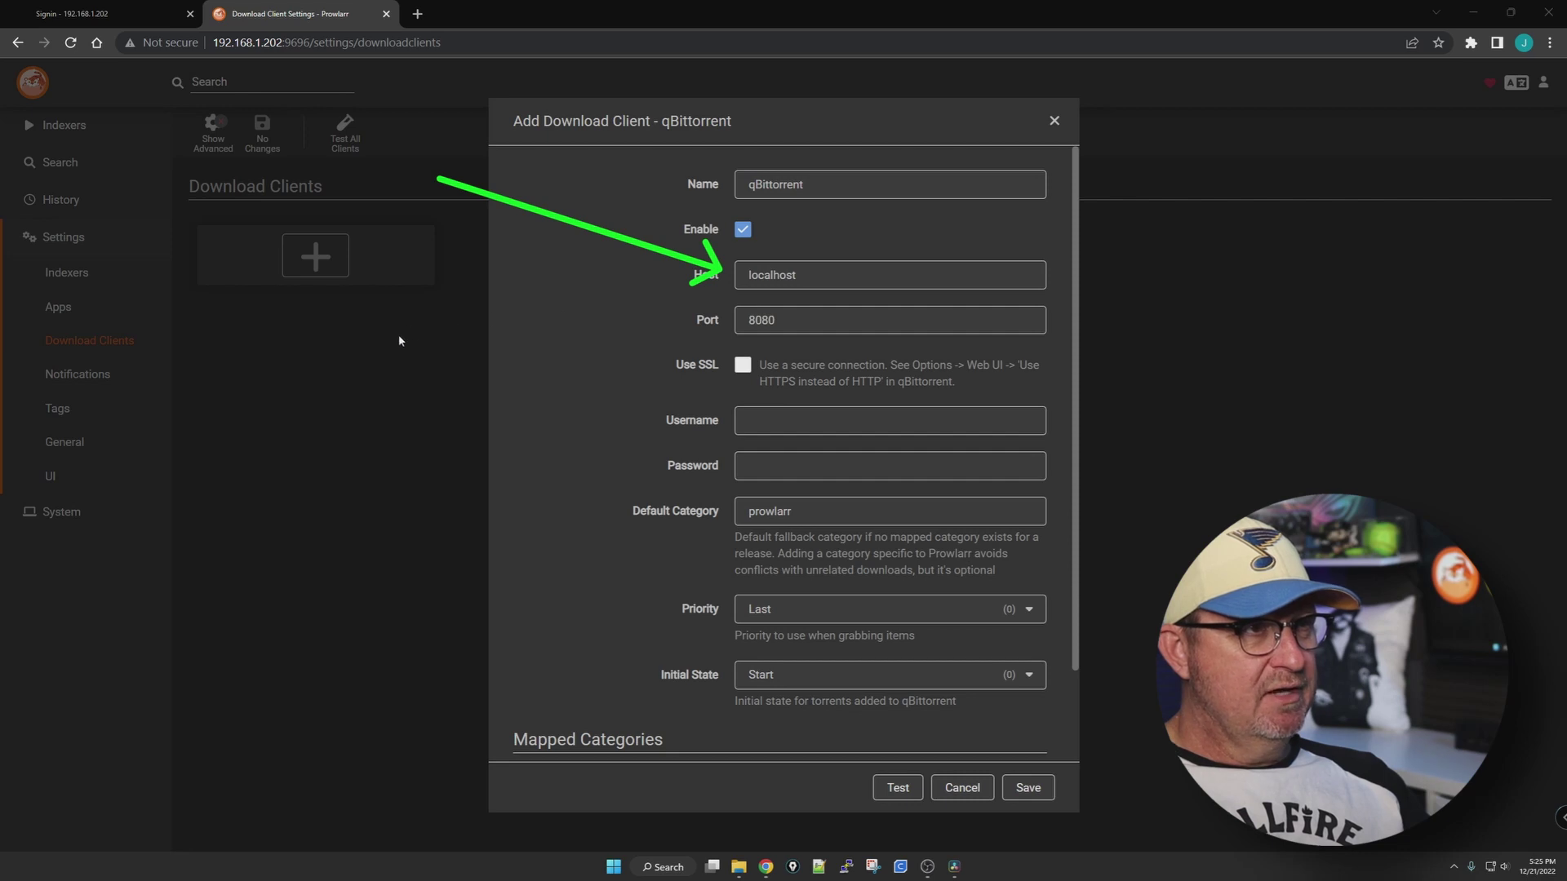
left_click_drag(394, 345, 687, 332)
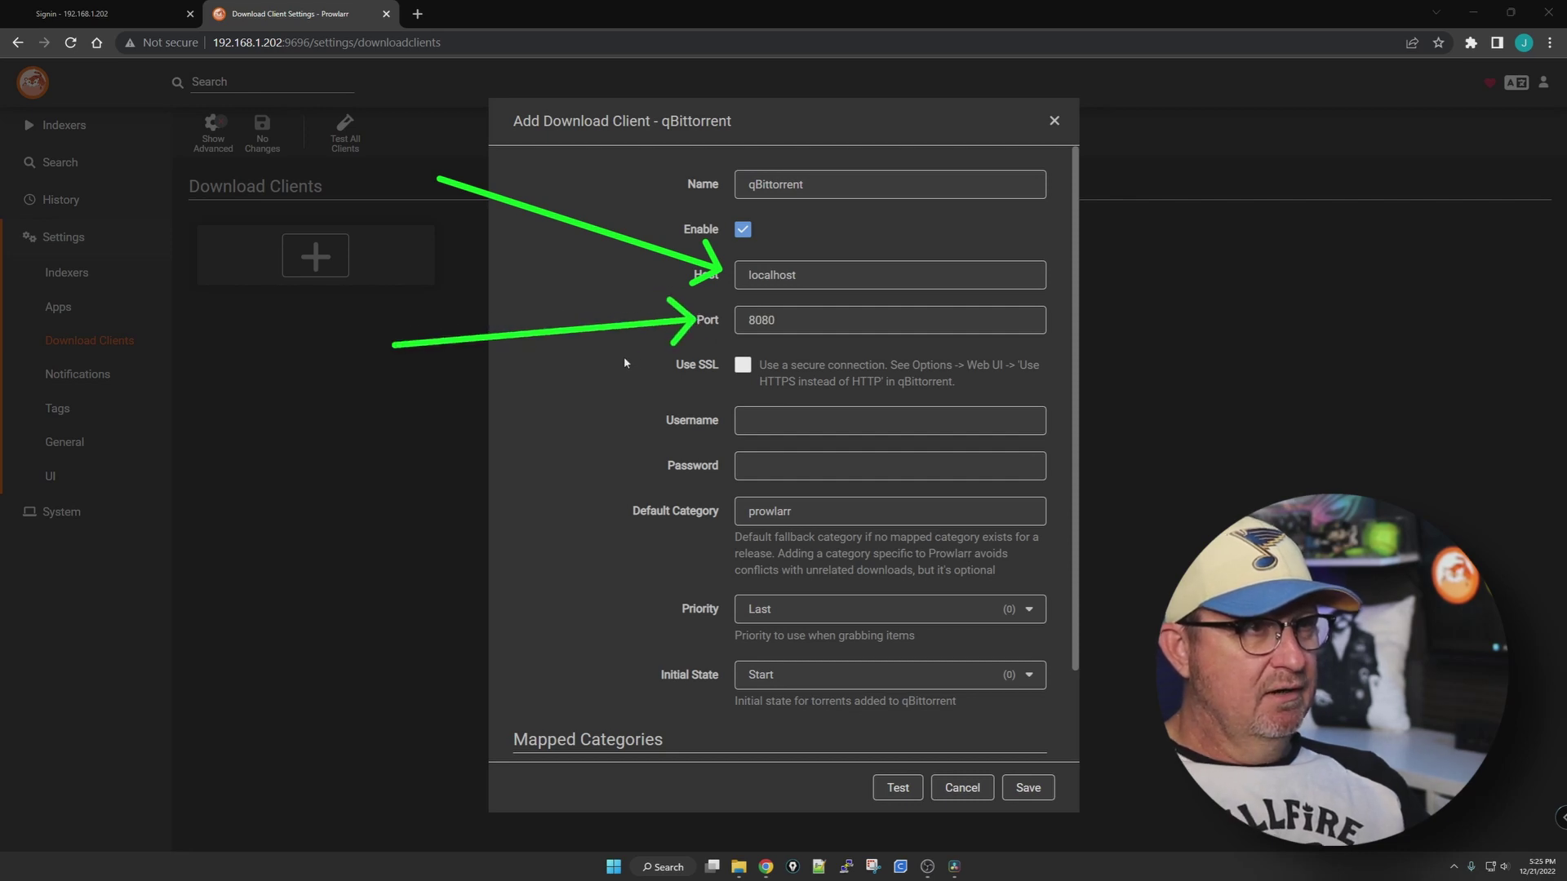
key("Escape")
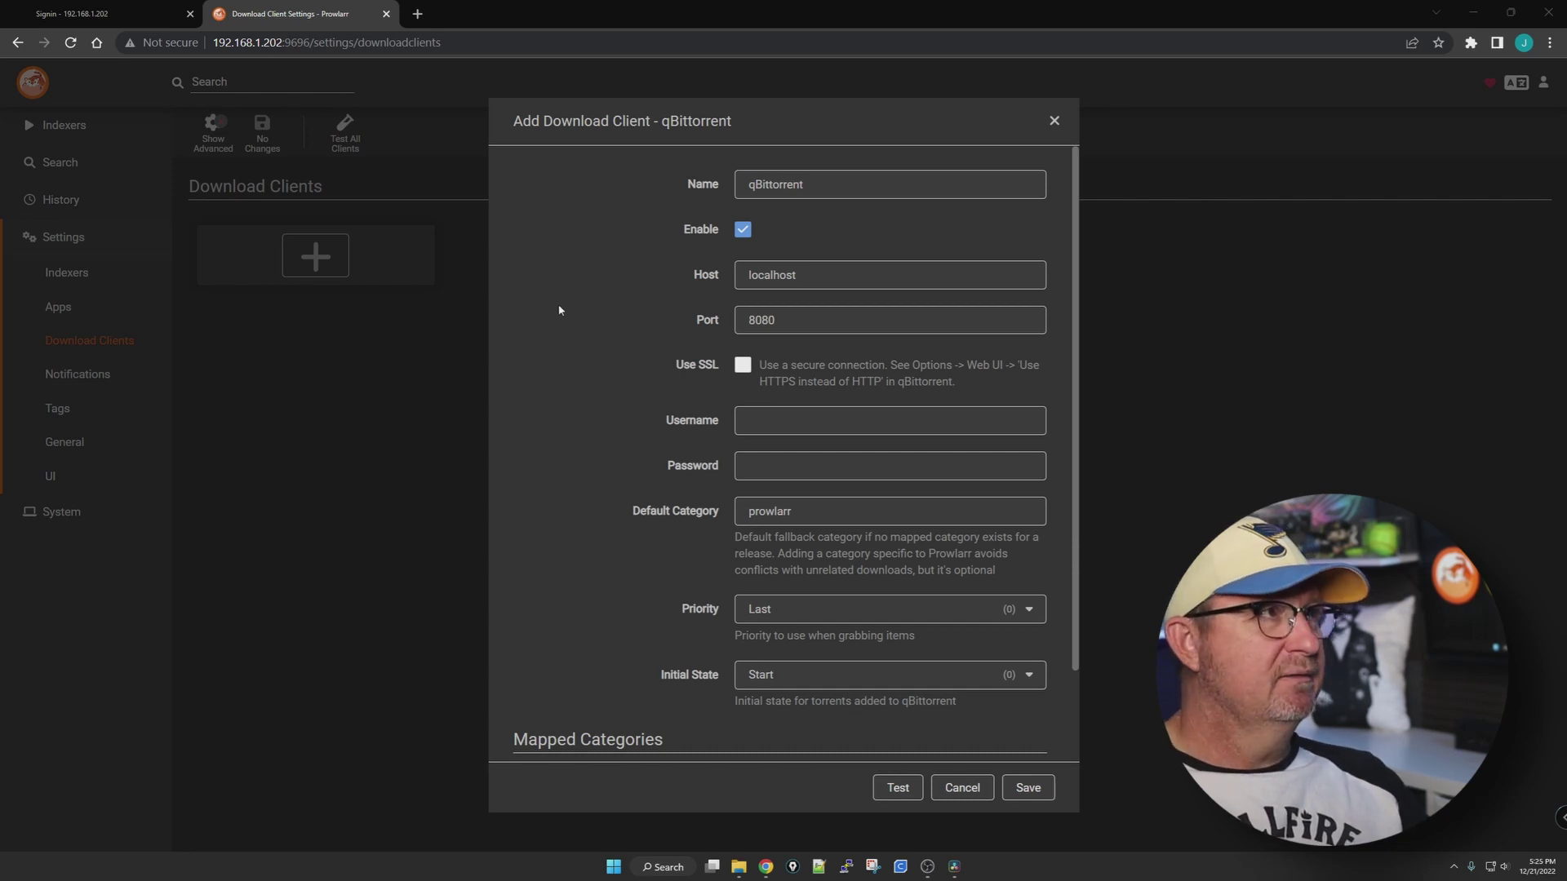
Log back into TrueNAS as root with the account password and open the installed qbittorrent app's web interface
left_click(131, 17)
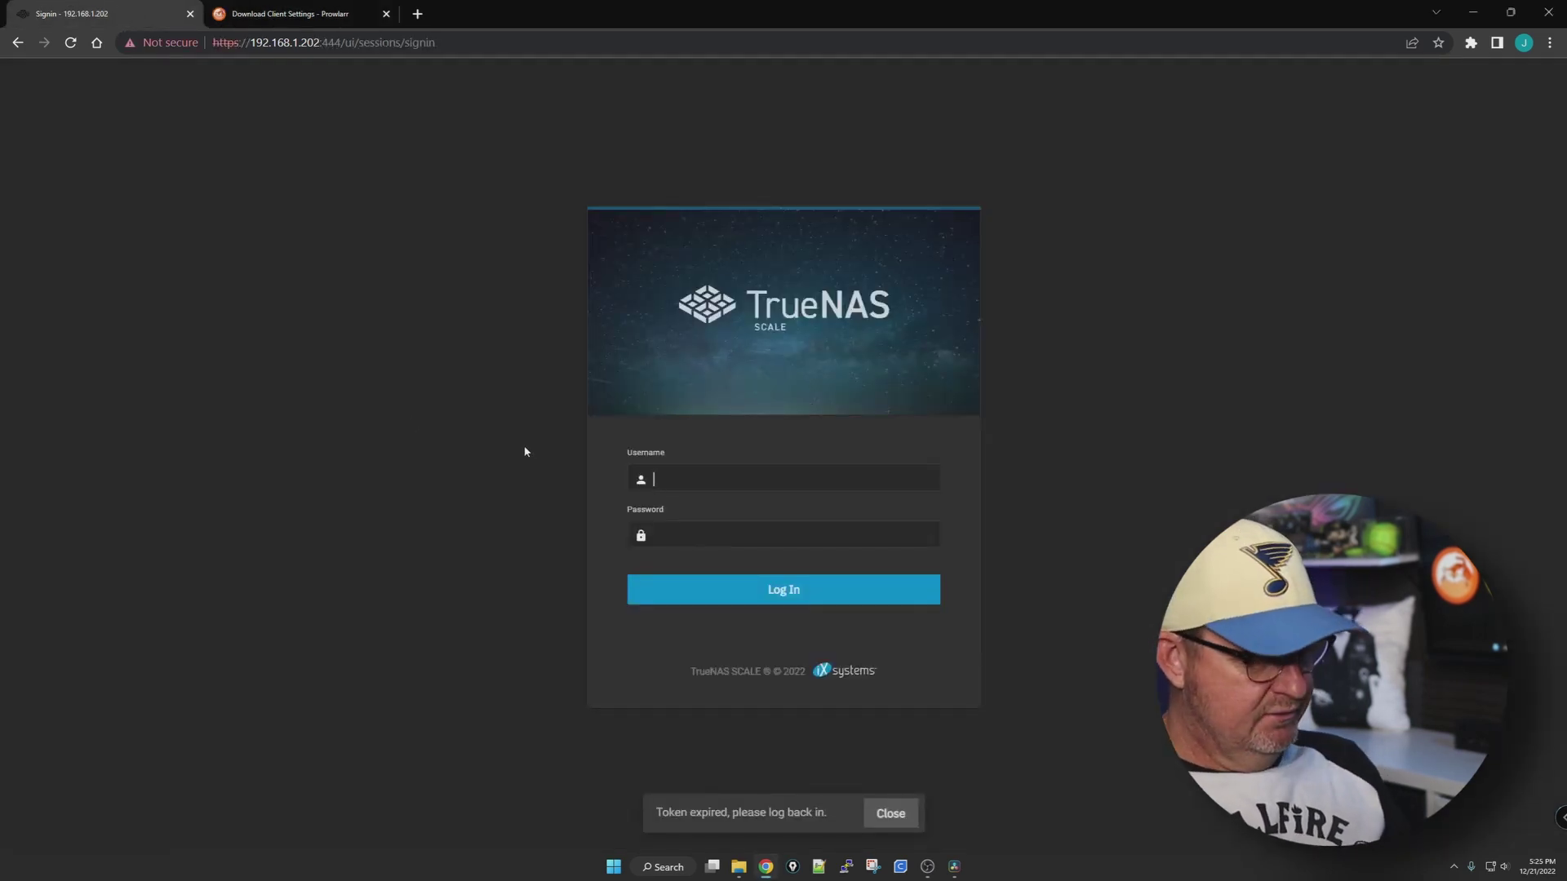
type("root")
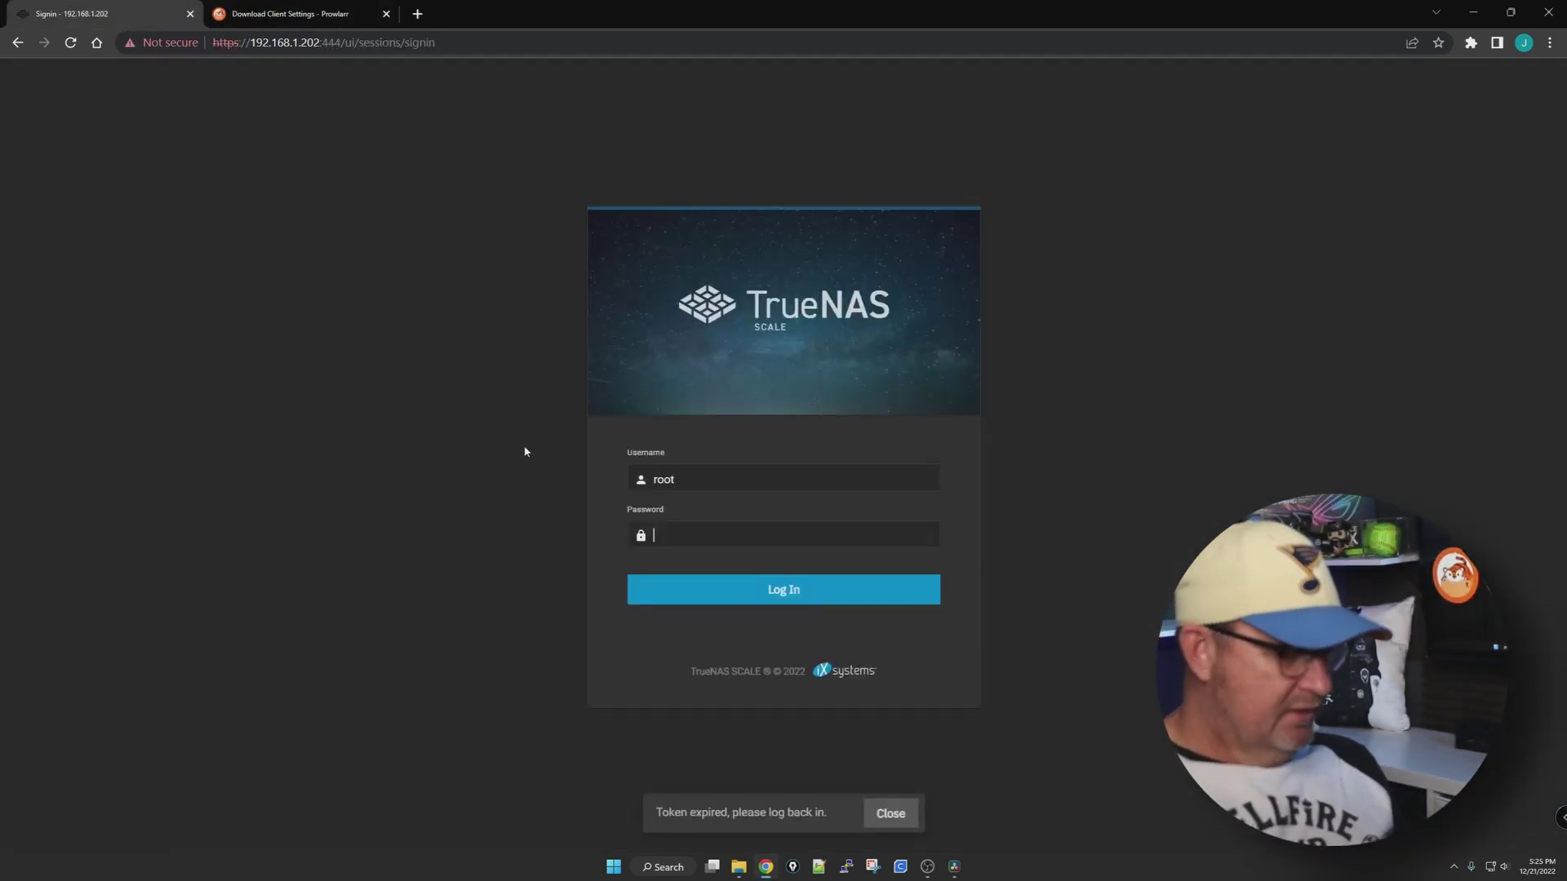
key("Tab")
type("*")
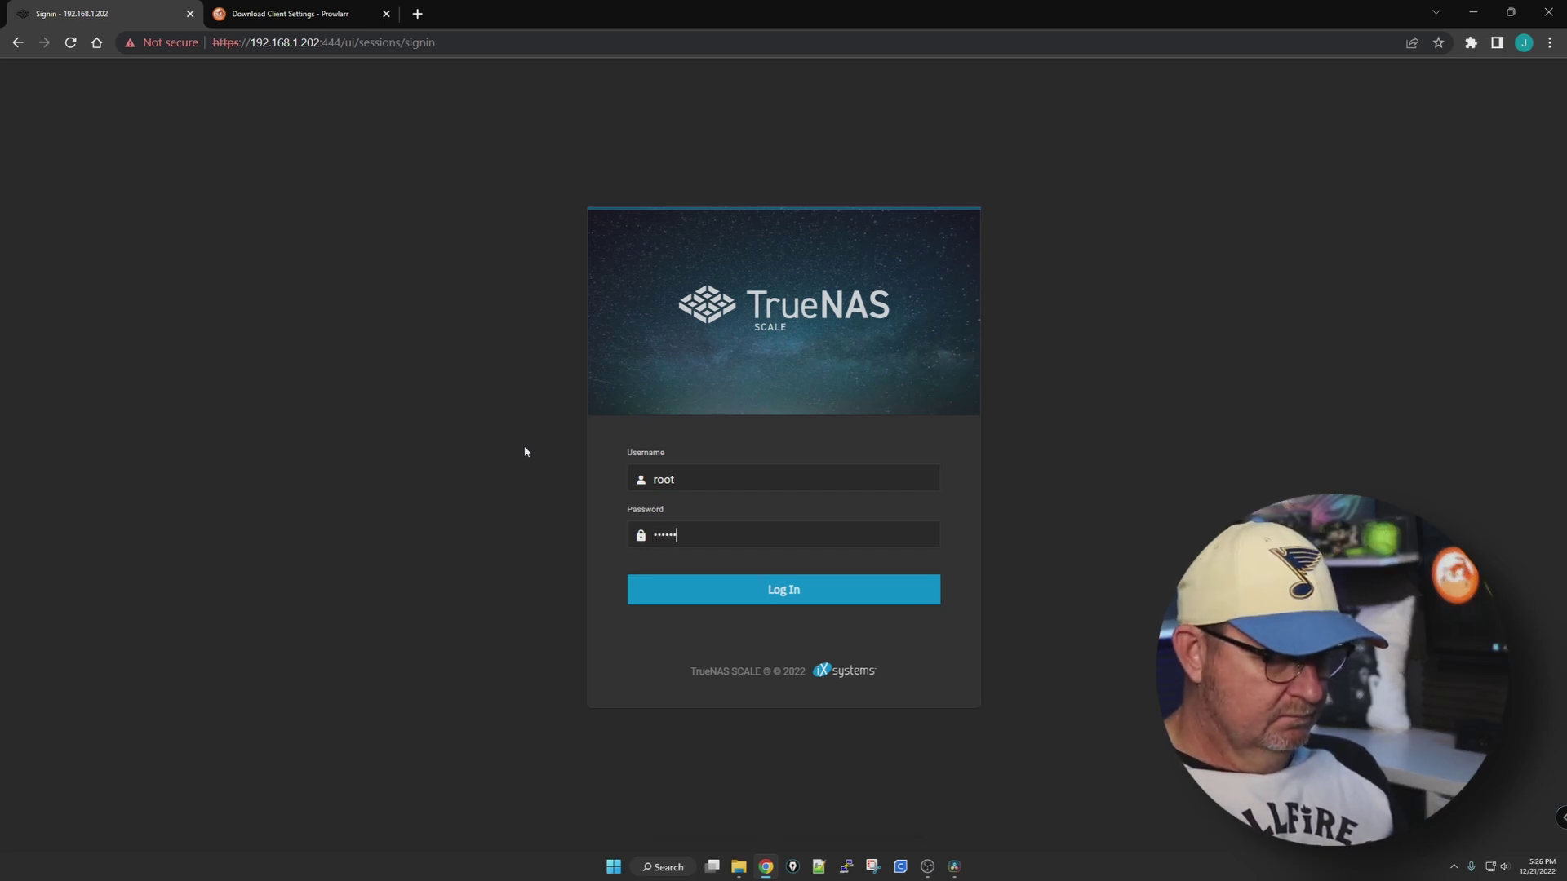
key("Return")
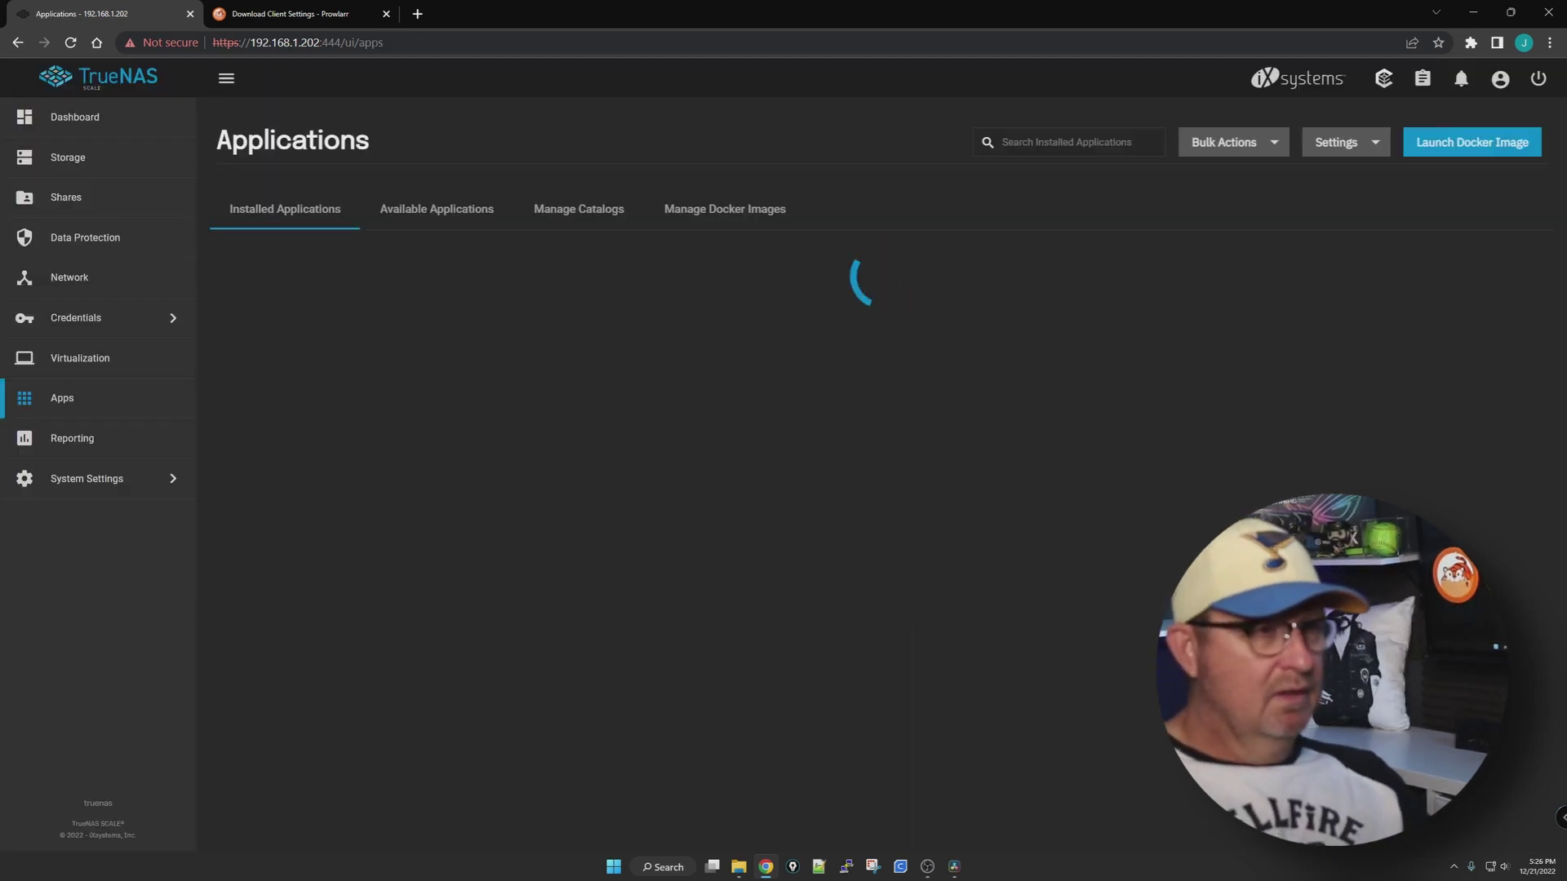
left_click_drag(646, 798, 855, 597)
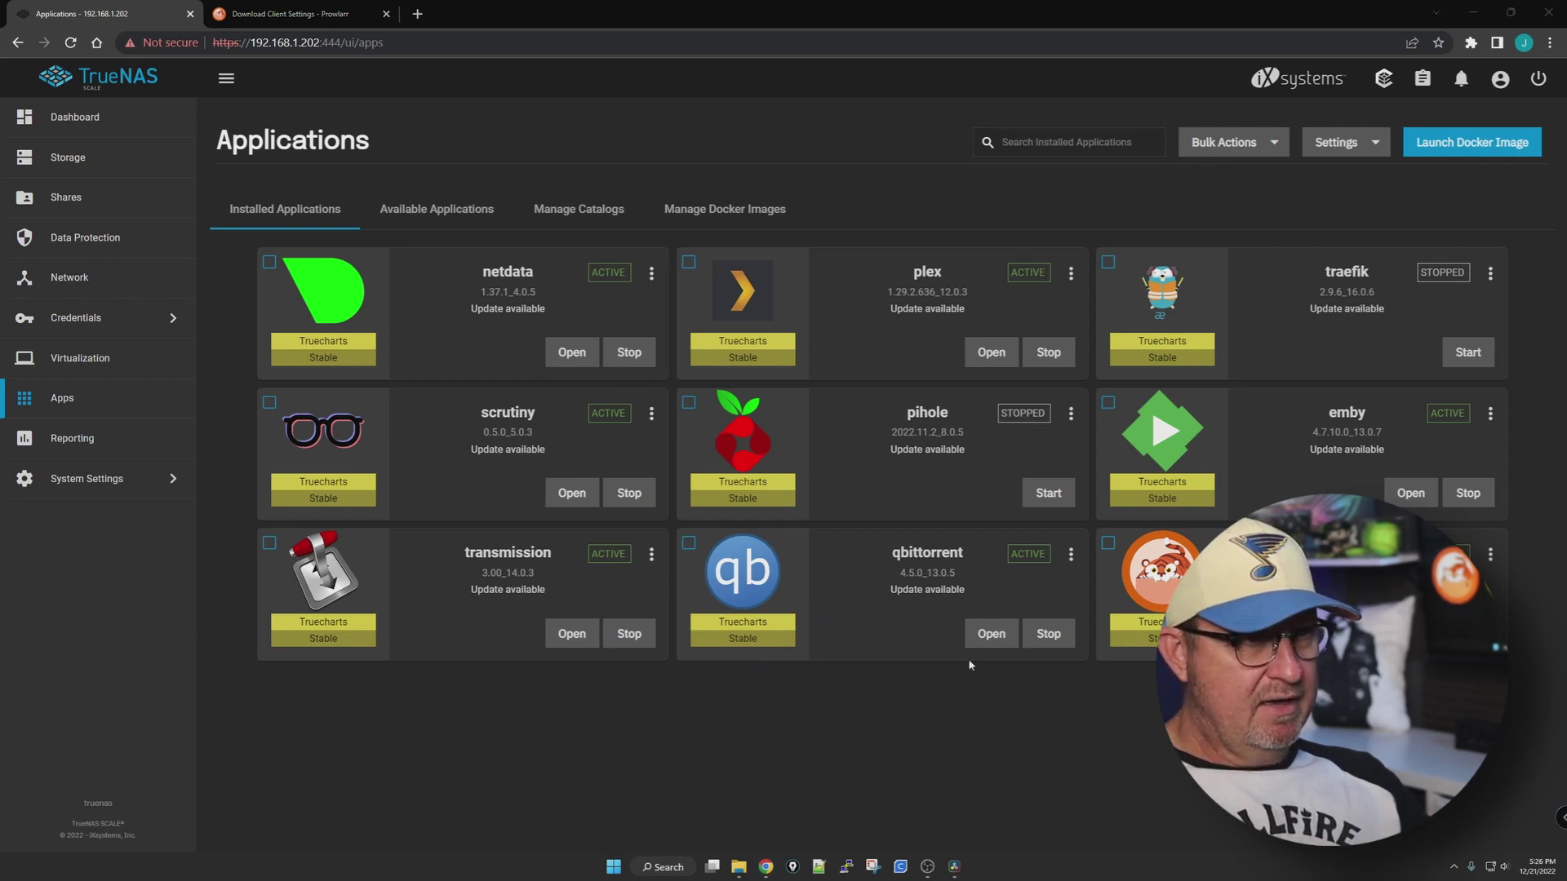
left_click(991, 633)
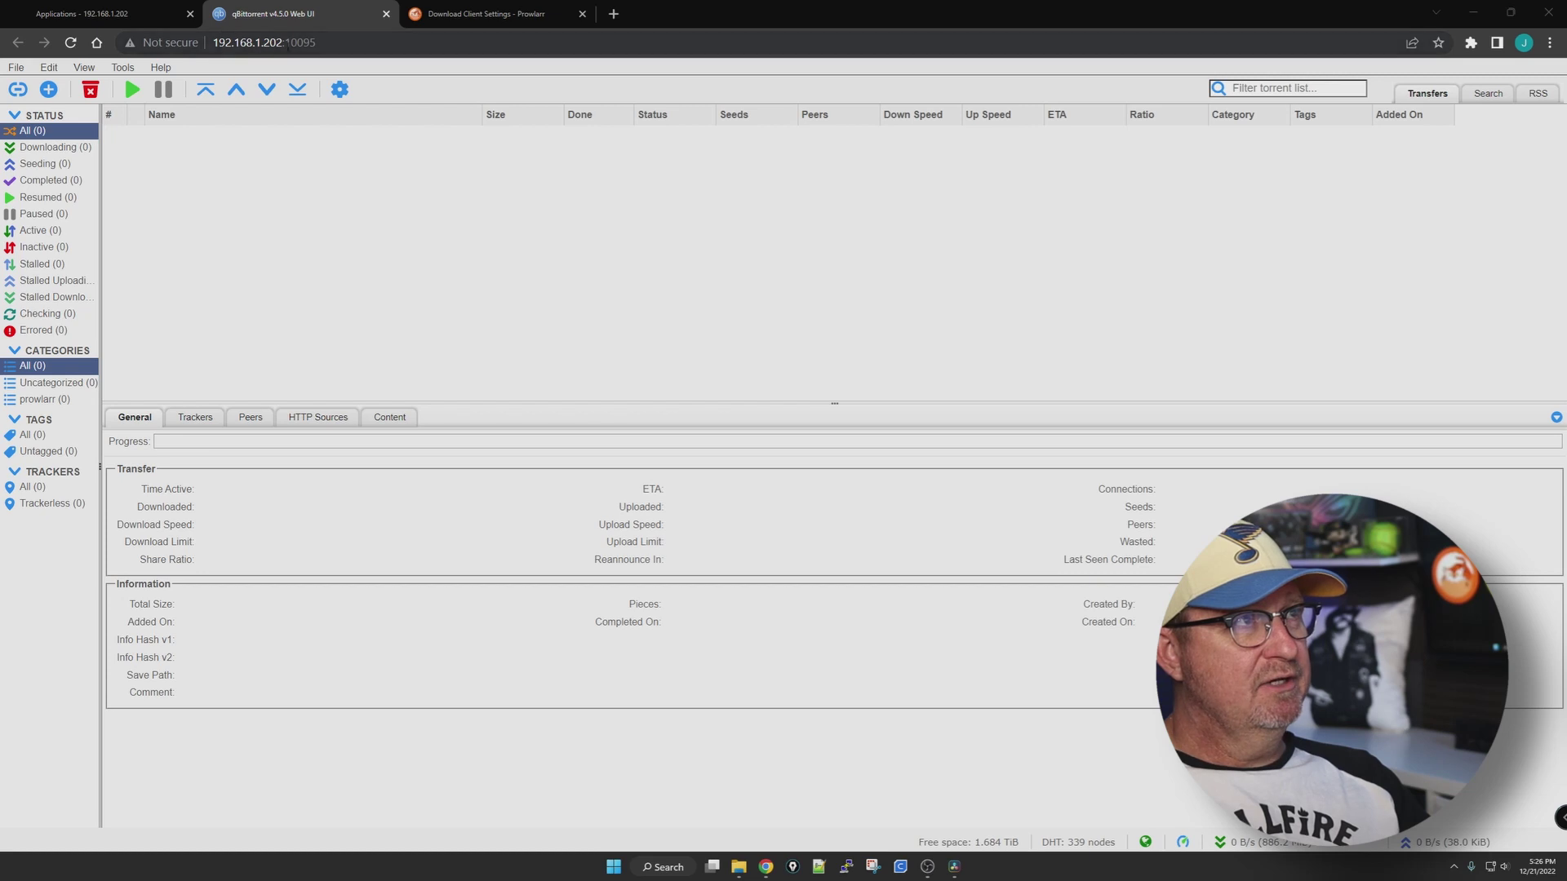
Return to Prowlarr, add 192.168.1.202 to the qBittorrent client's host and set its port to 10095
left_click(467, 10)
left_click(804, 276)
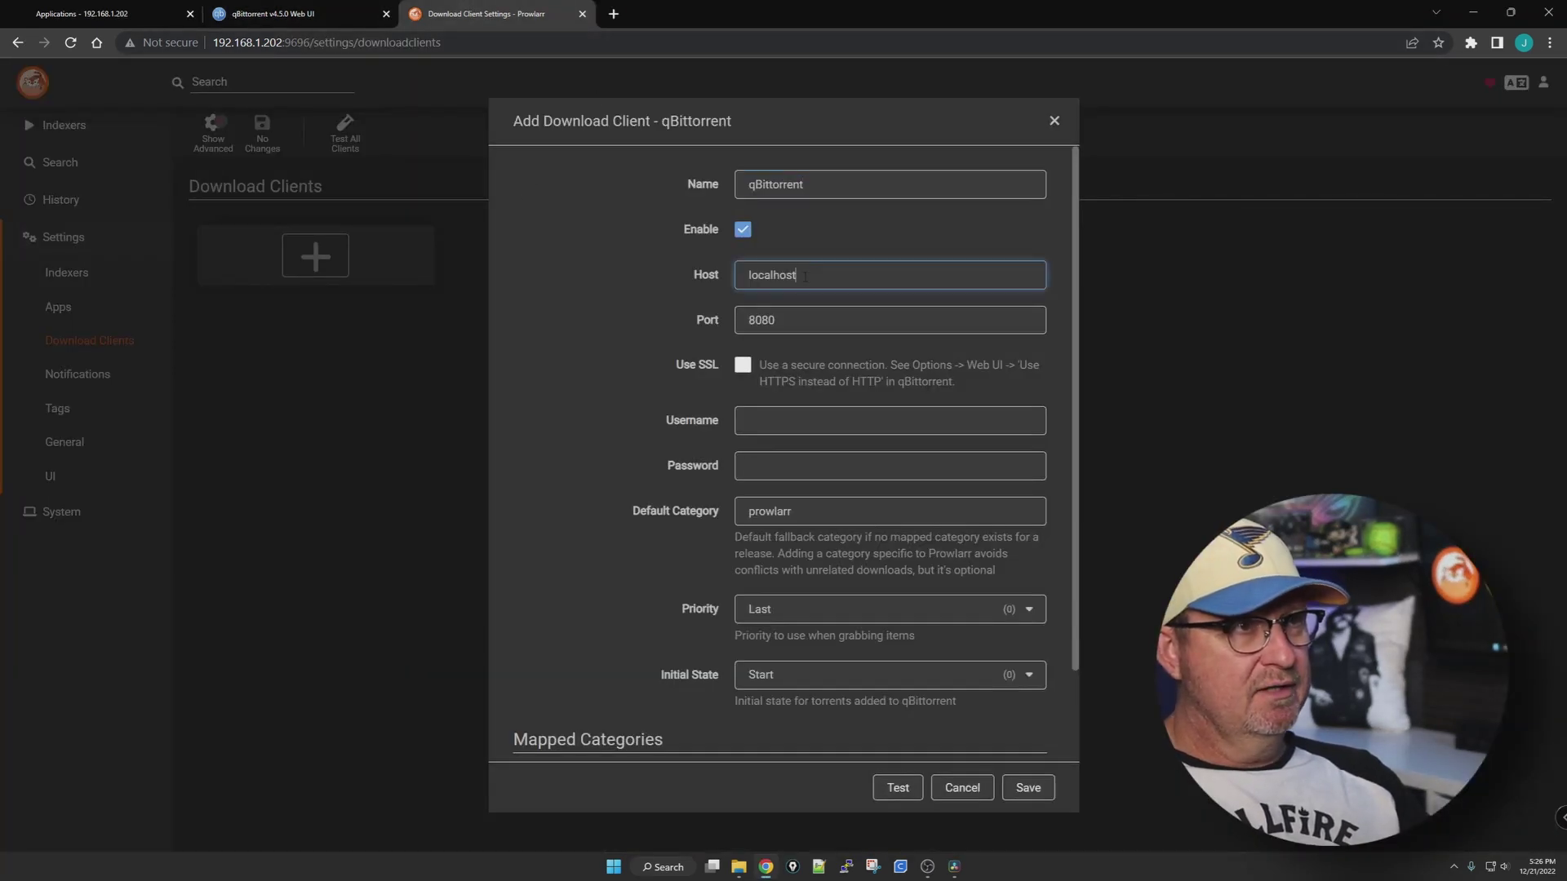
type("192.168.1.202")
key("Tab")
type("1009")
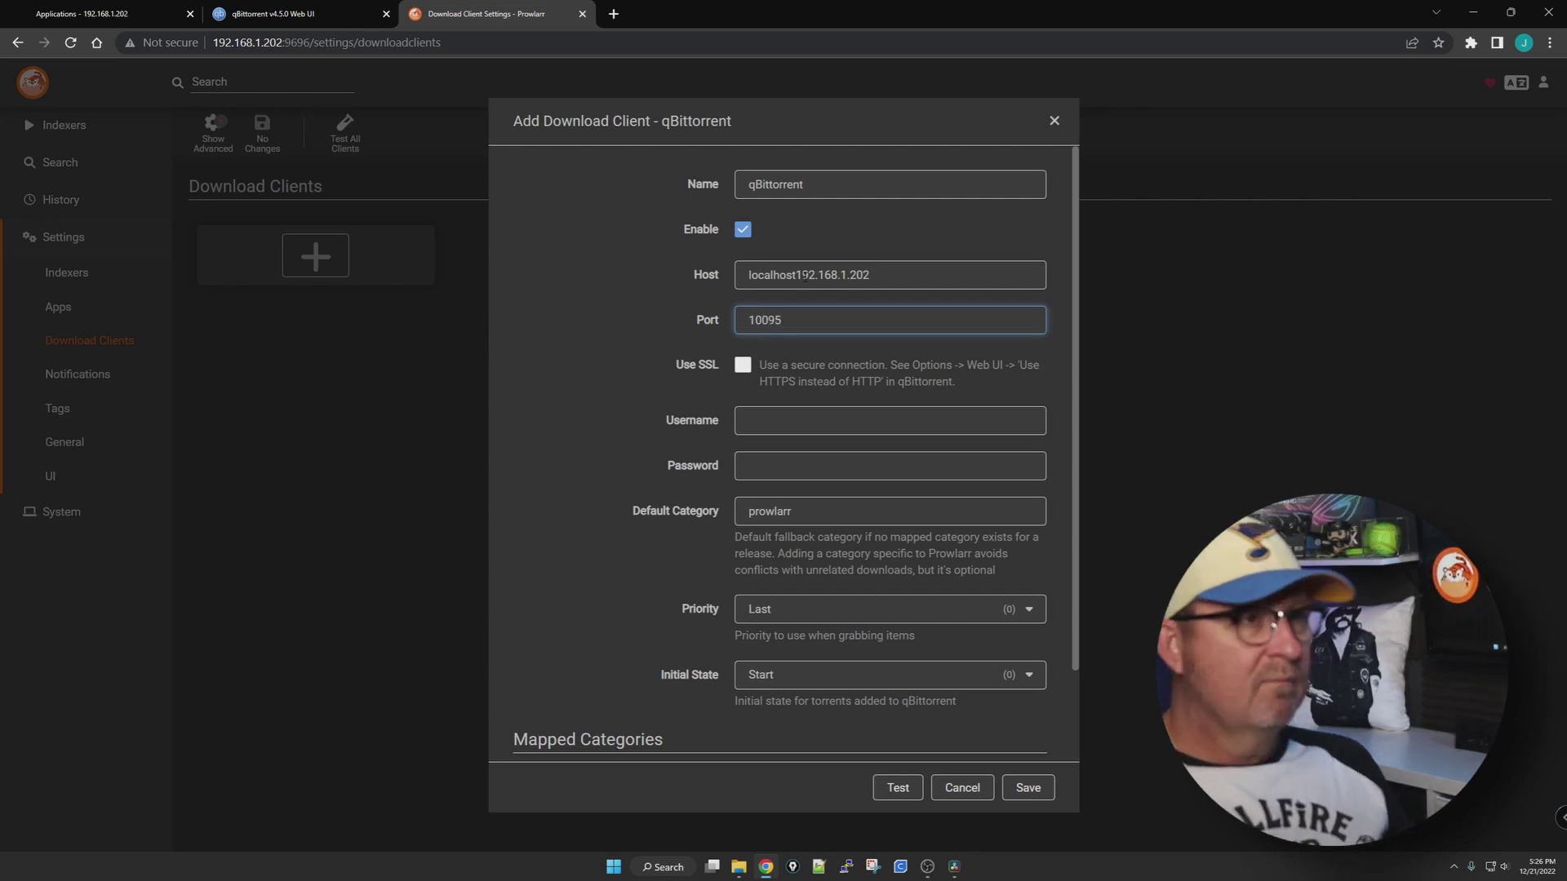
Enter the qBittorrent account's username and password in the download client settings and test the connection
left_click(793, 431)
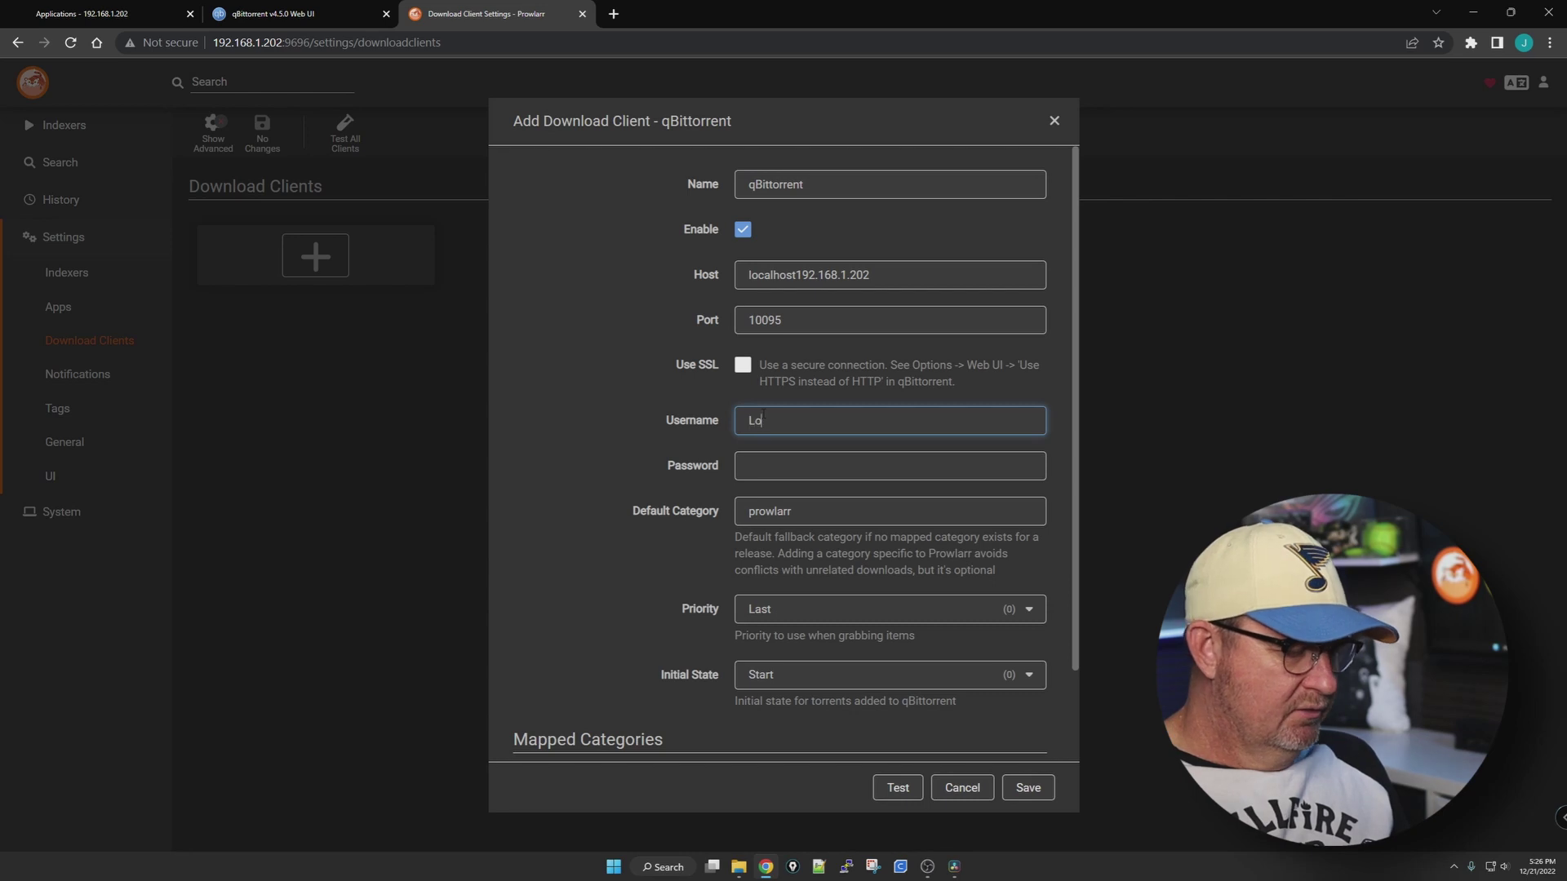
key("Tab")
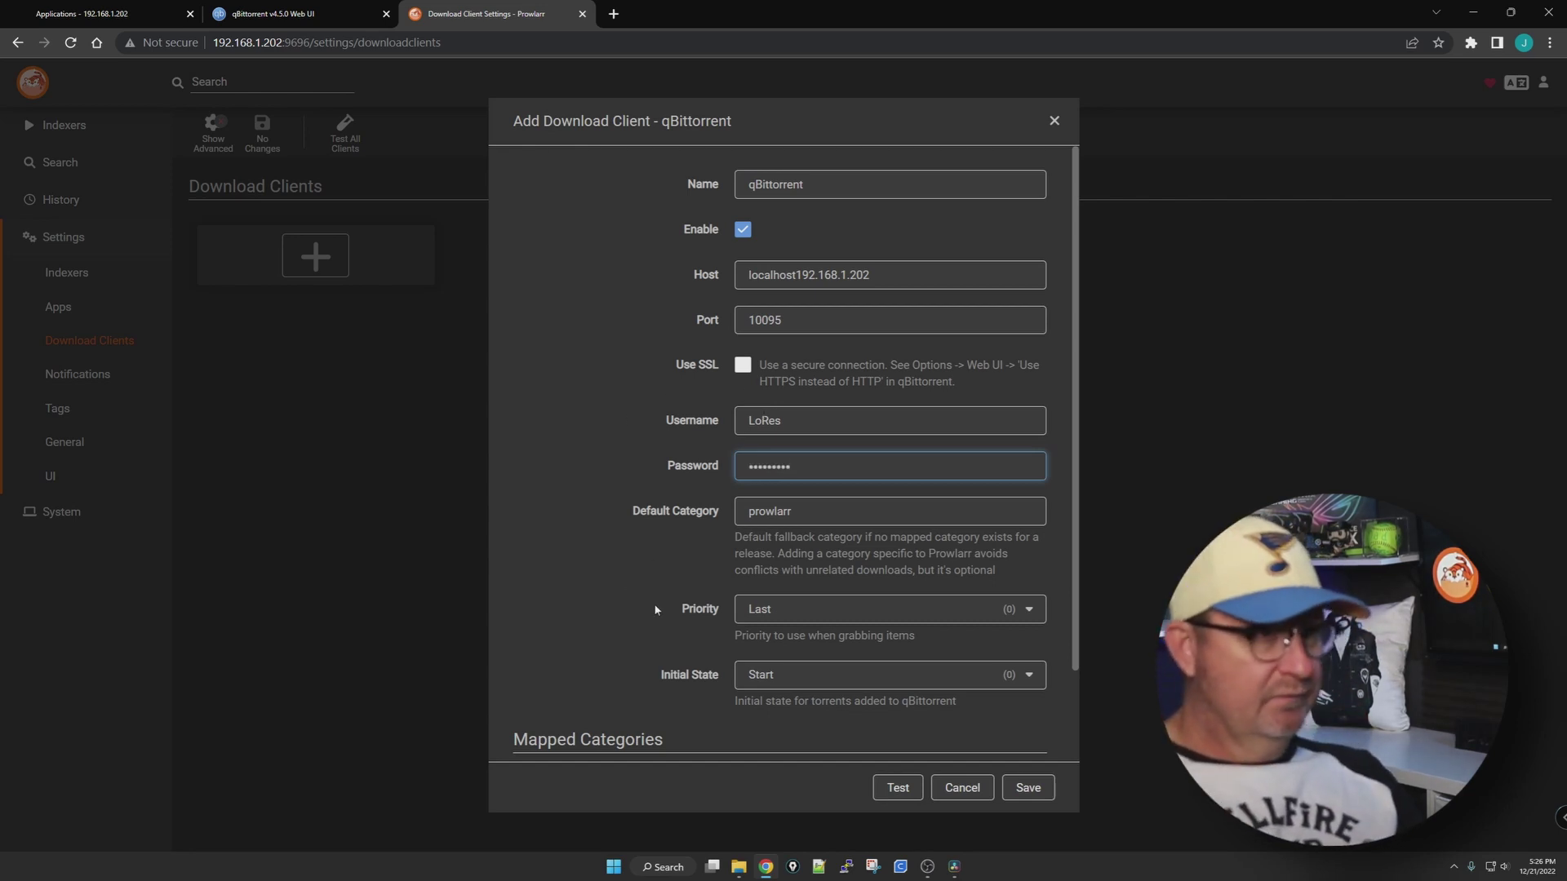
left_click_drag(549, 501, 860, 771)
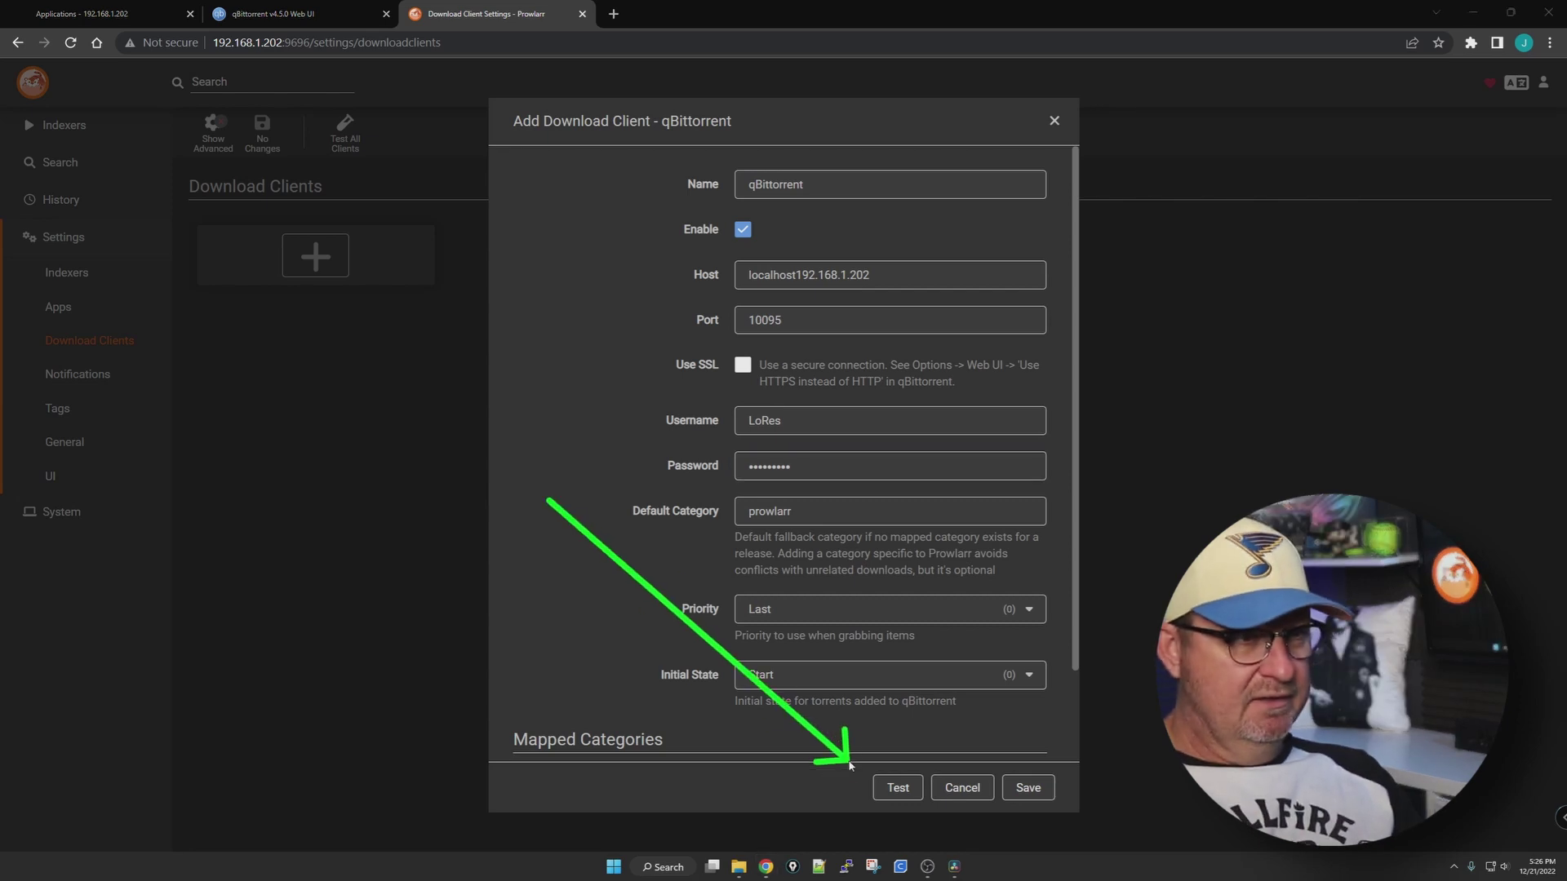
left_click(898, 788)
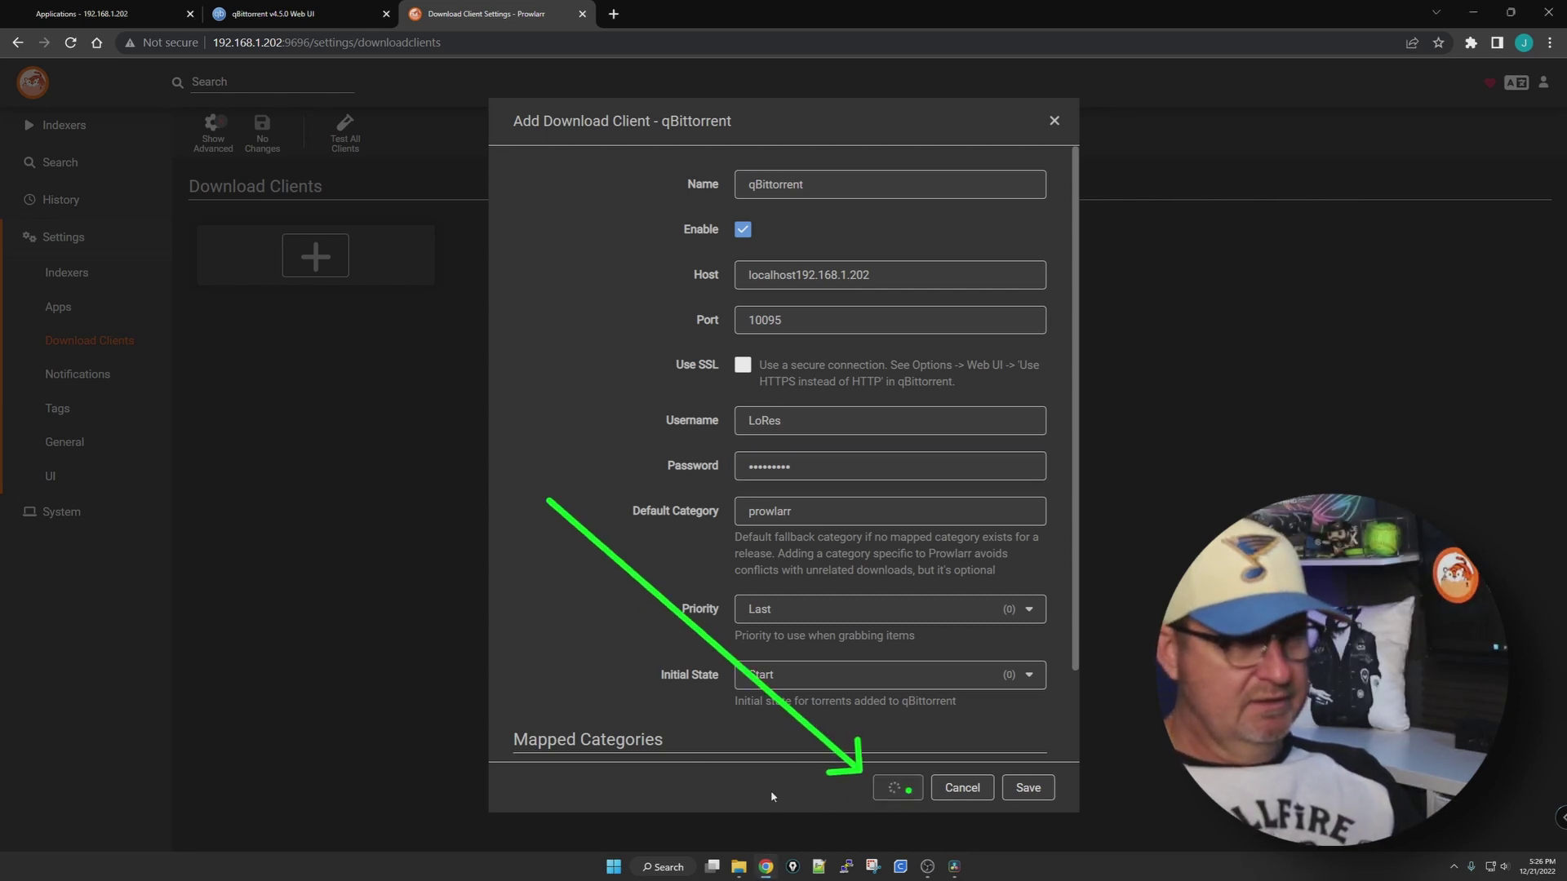
Correct the client's host to only 192.168.1.202, and save the download client after testing the connection again
left_click(798, 275)
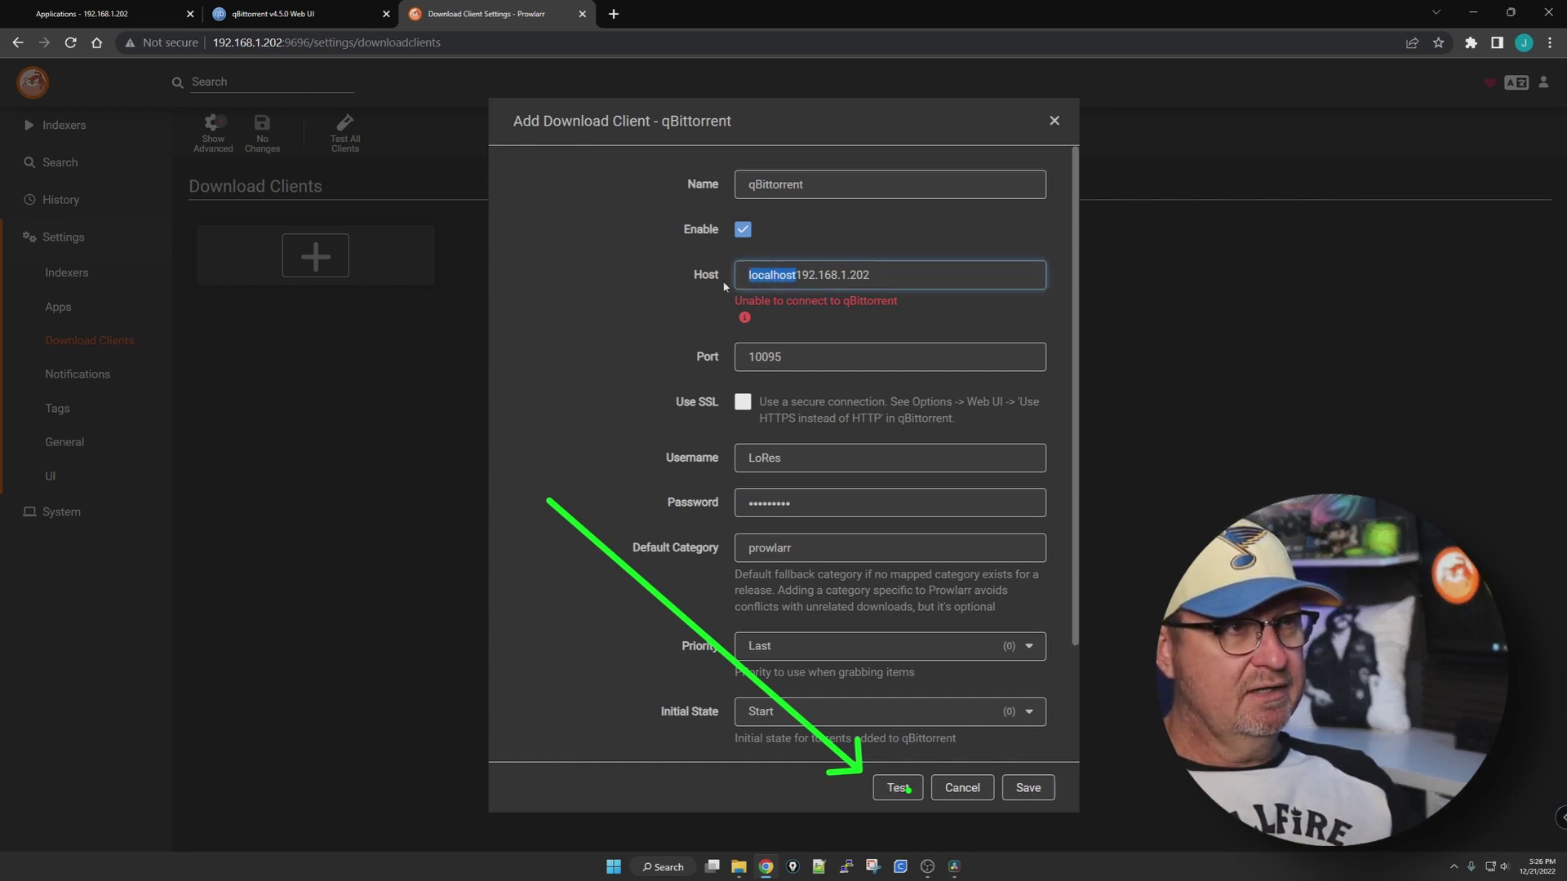
key("BackSpace")
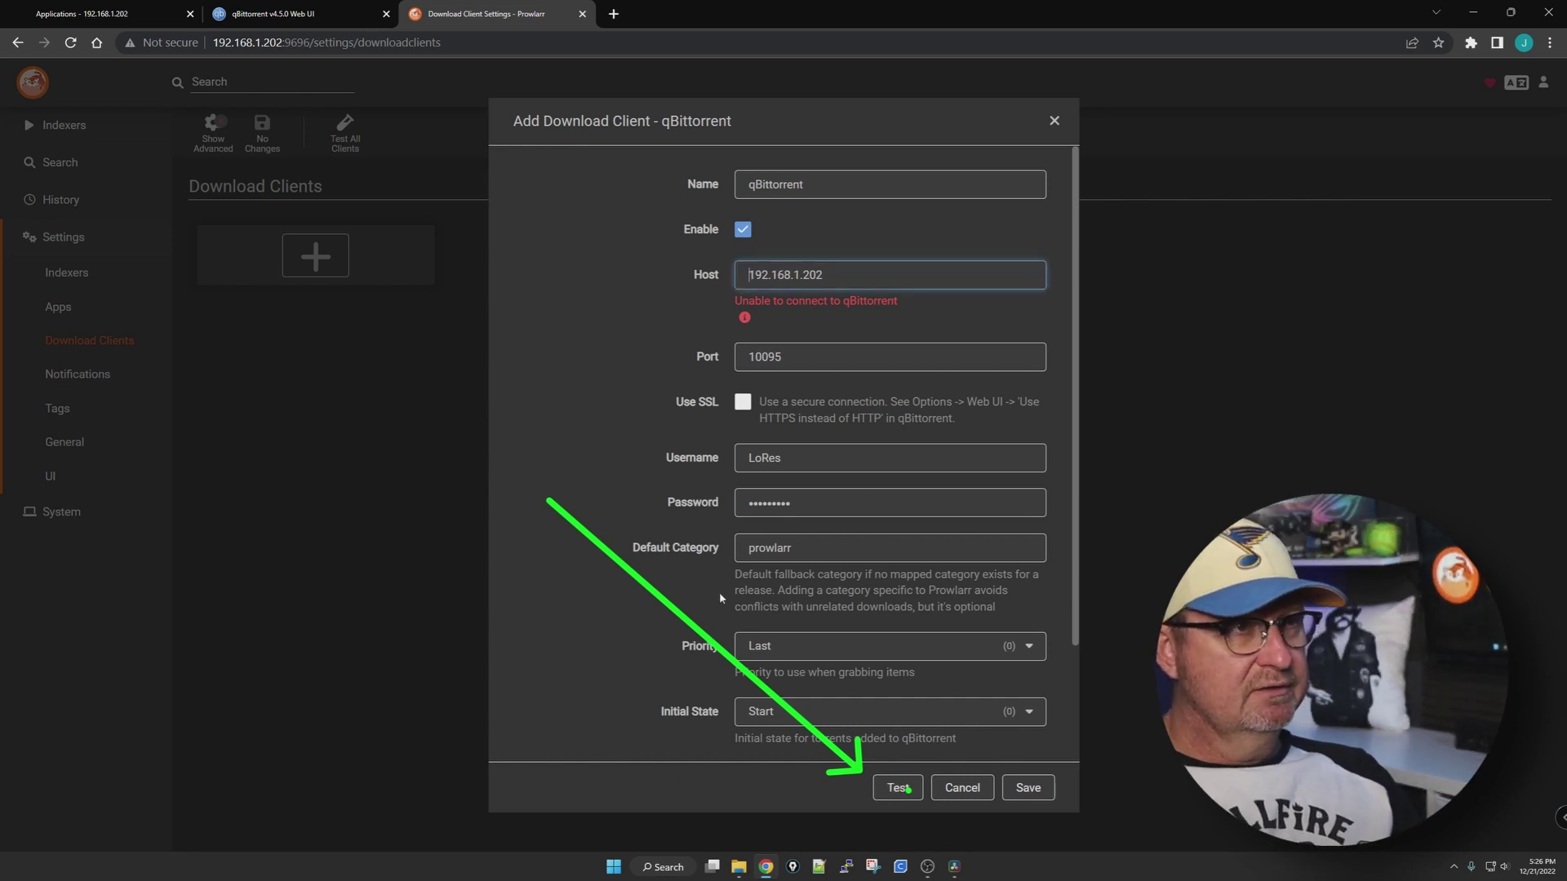
left_click(906, 788)
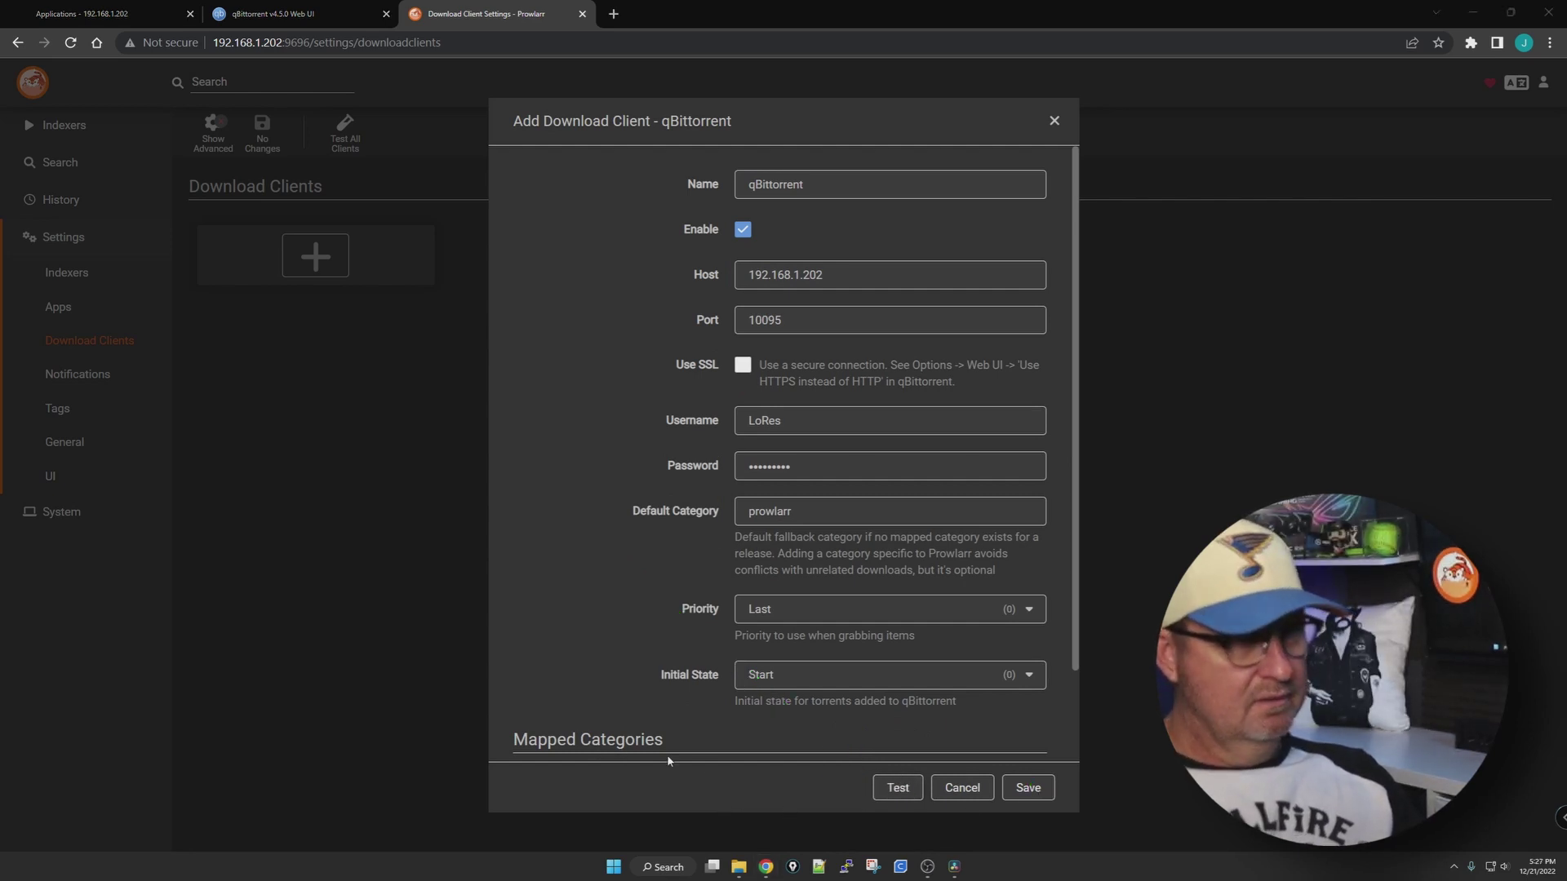
left_click(1046, 790)
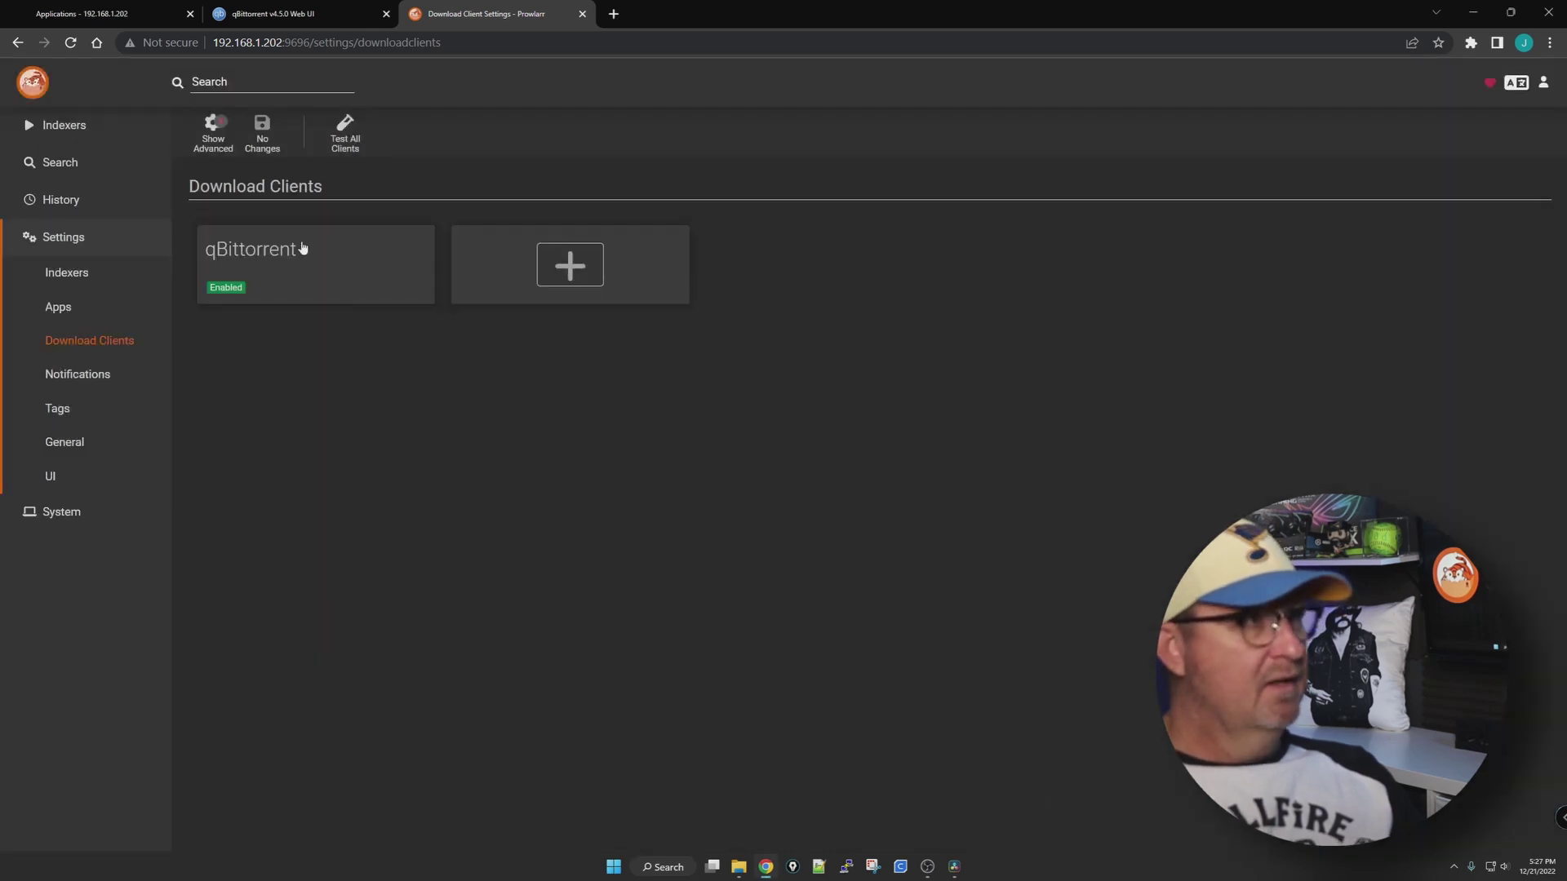
Search the Prowlarr indexers for "fast times at ridgemont high"
left_click(46, 164)
left_click(317, 81)
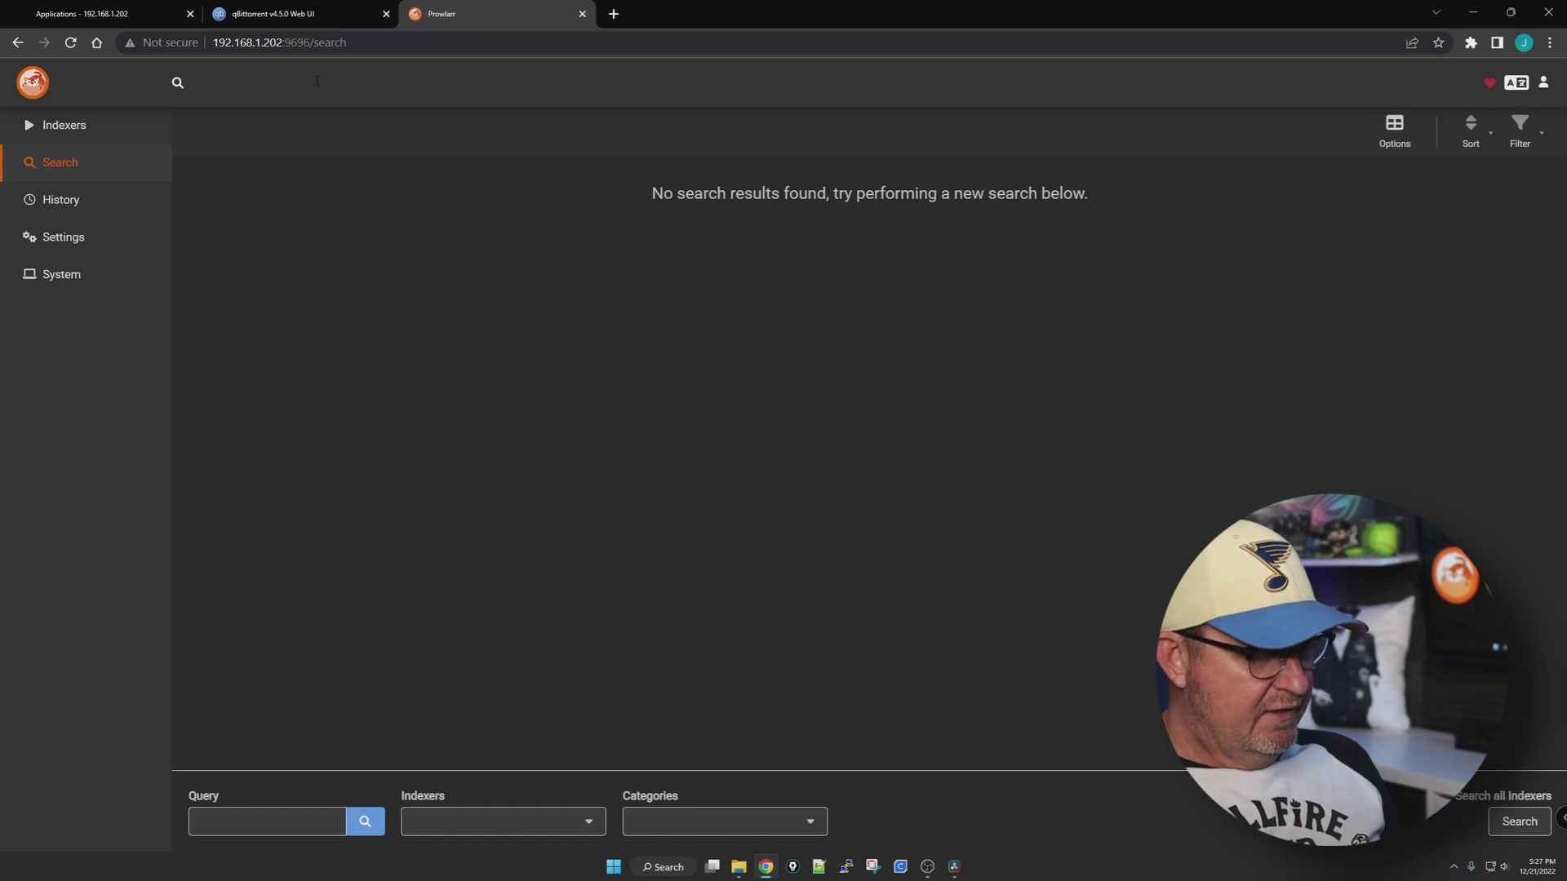
type("fast")
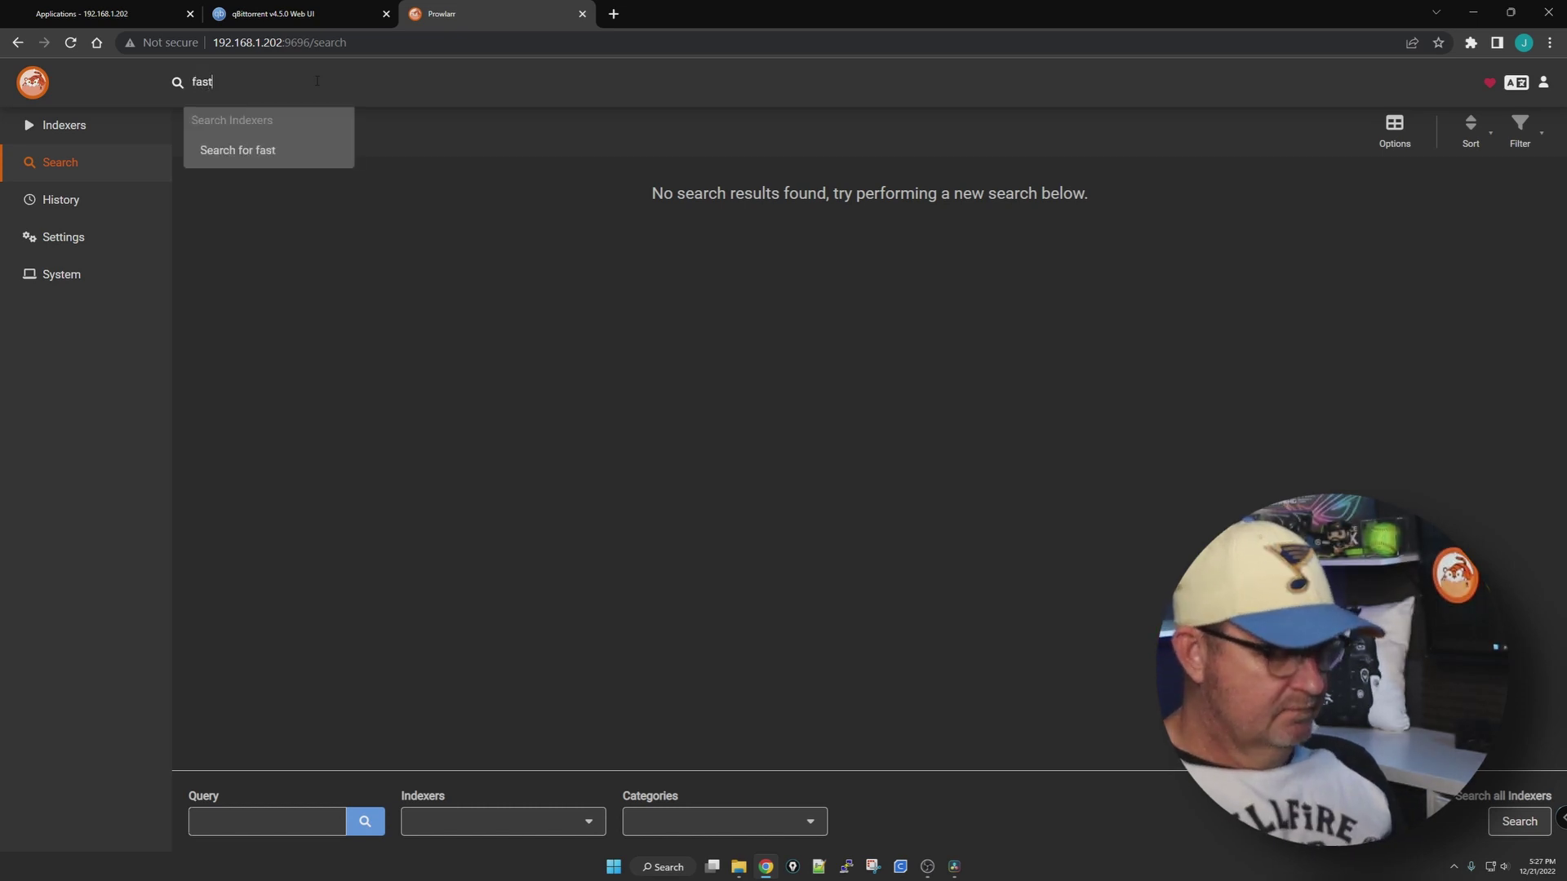
type(" times at")
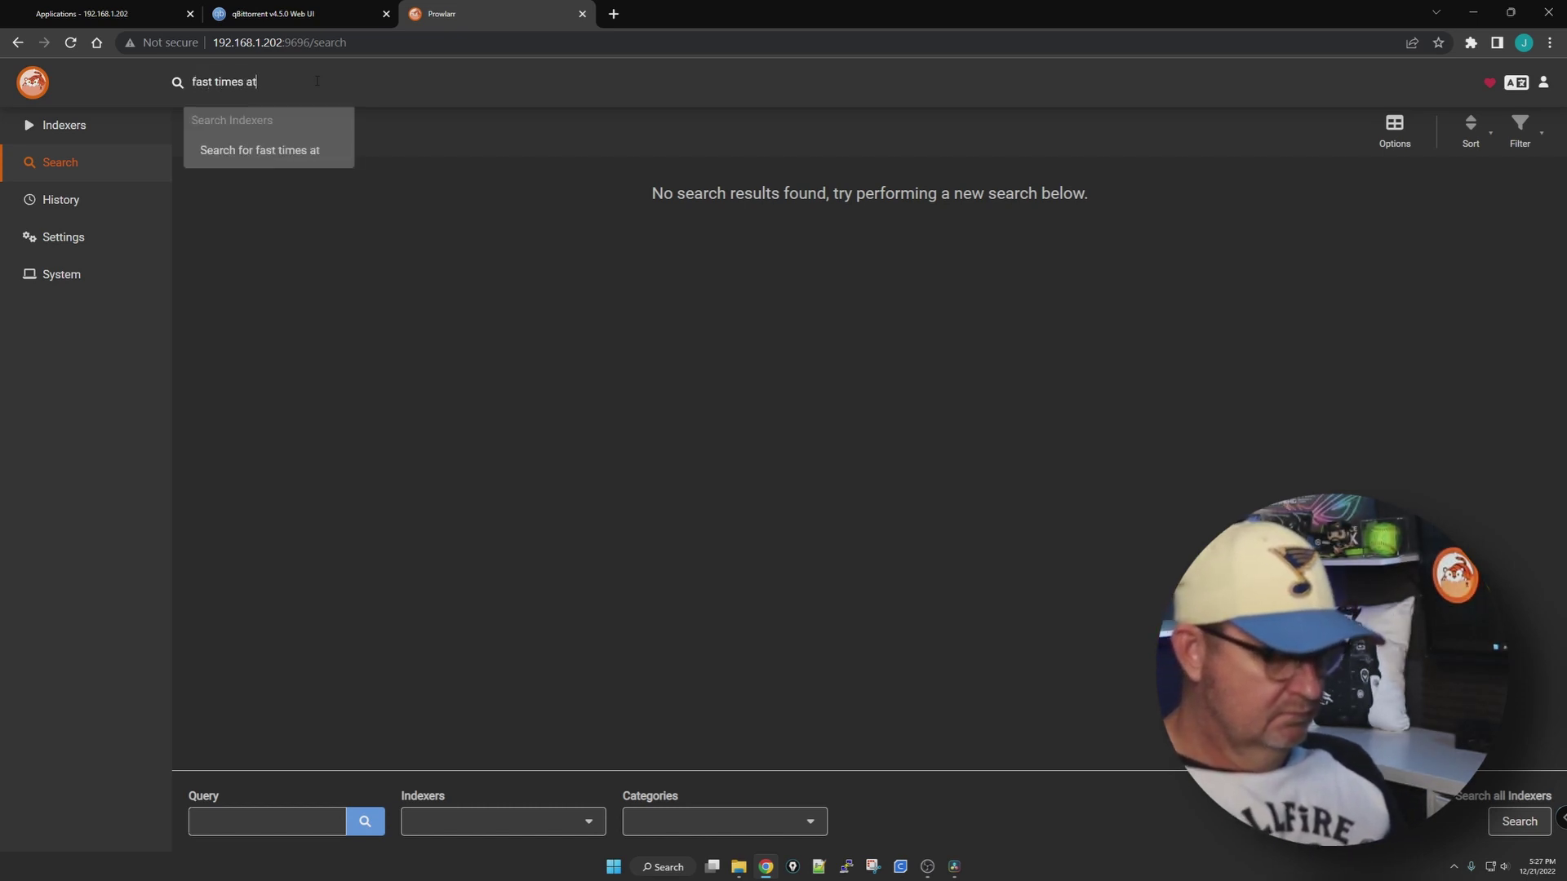
type(" ridgem")
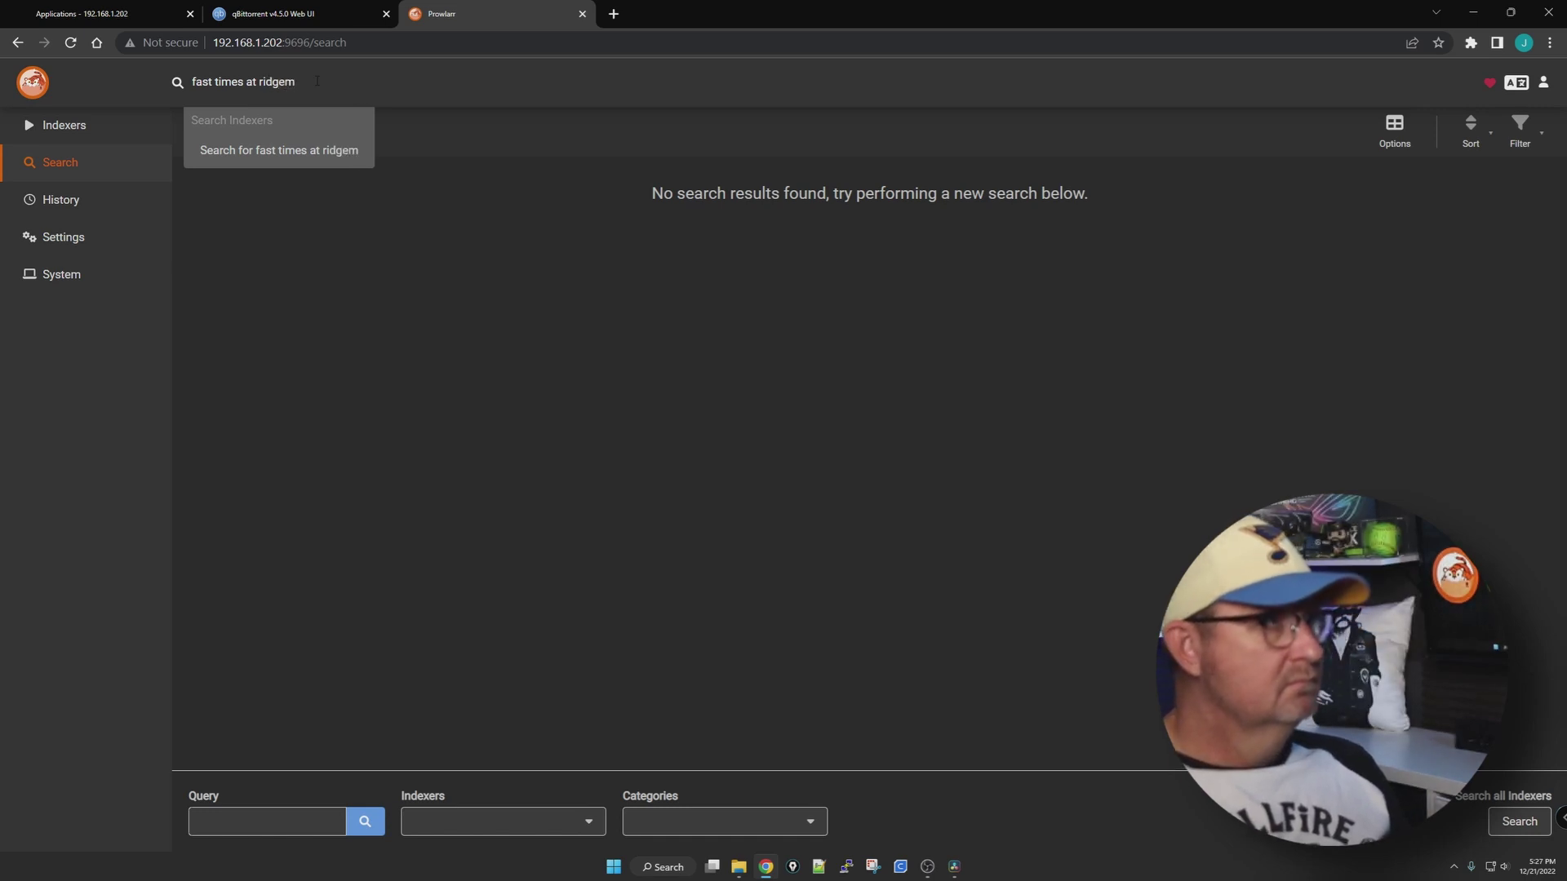
type("ont high")
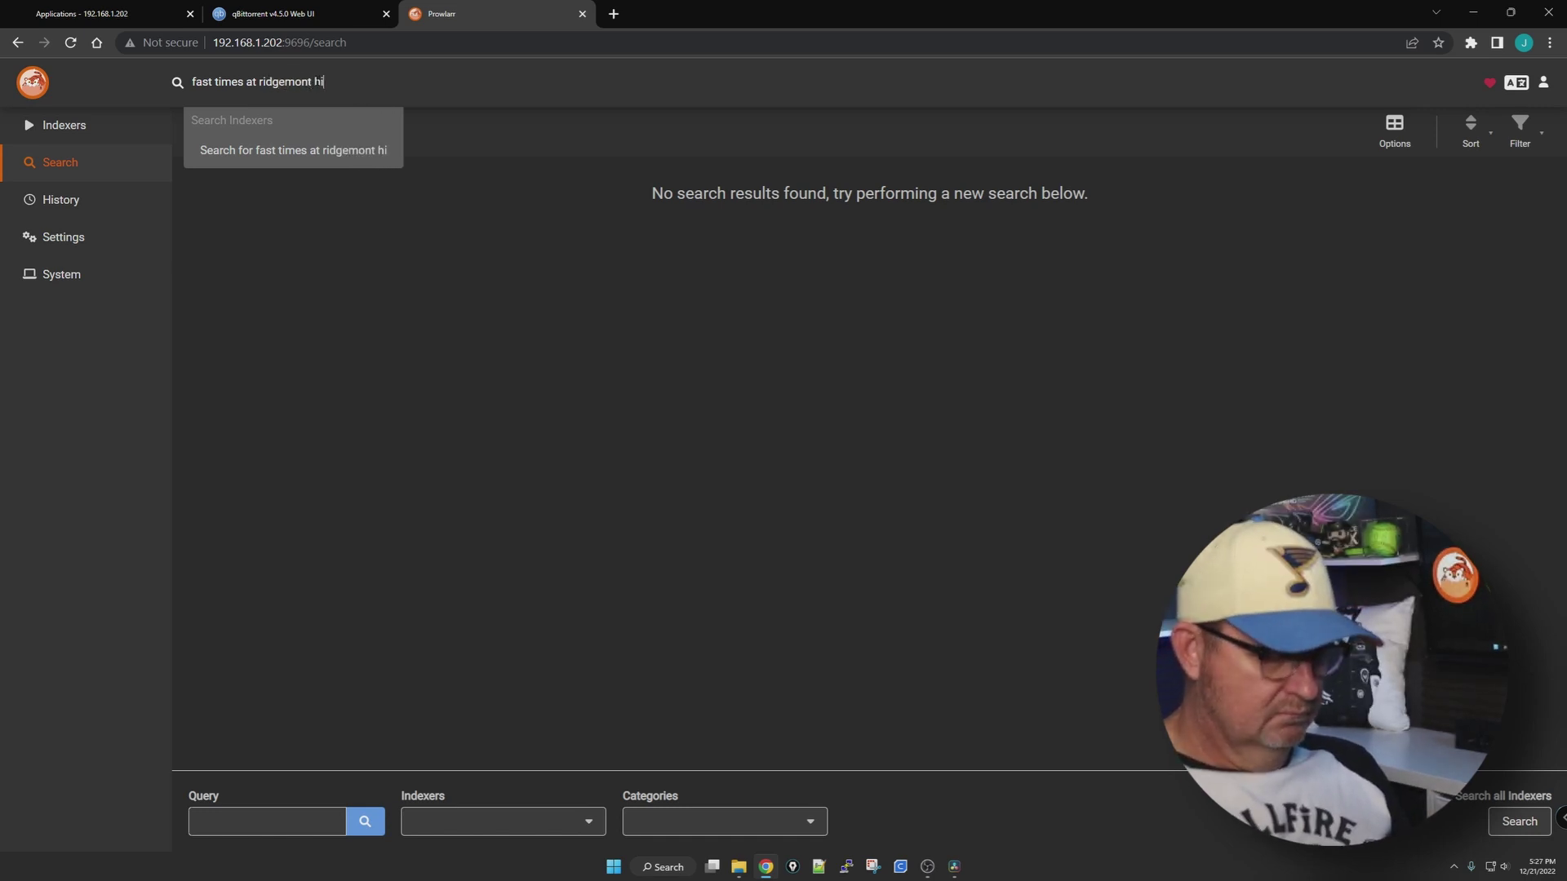
key("Return")
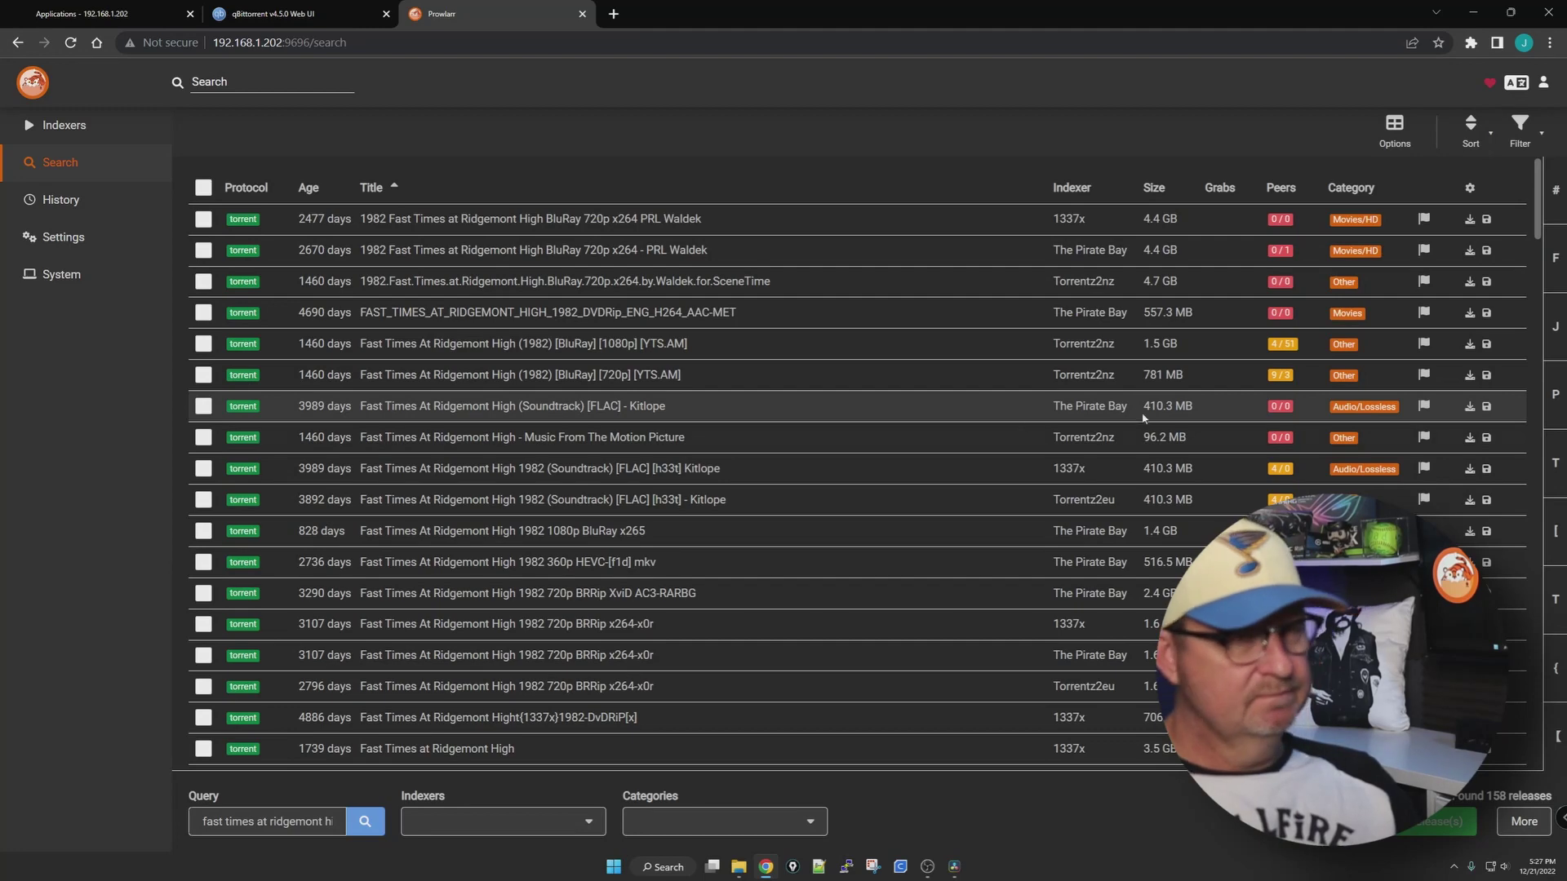
Send the 1.4 GB "Fast Times at Ridgemont High (1982) [BluRay] [1080p] [YTS] [YIFY]" release from Torrentz2eu to the download client
scroll(1140, 401, "down", 5)
scroll(1140, 401, "down", 10)
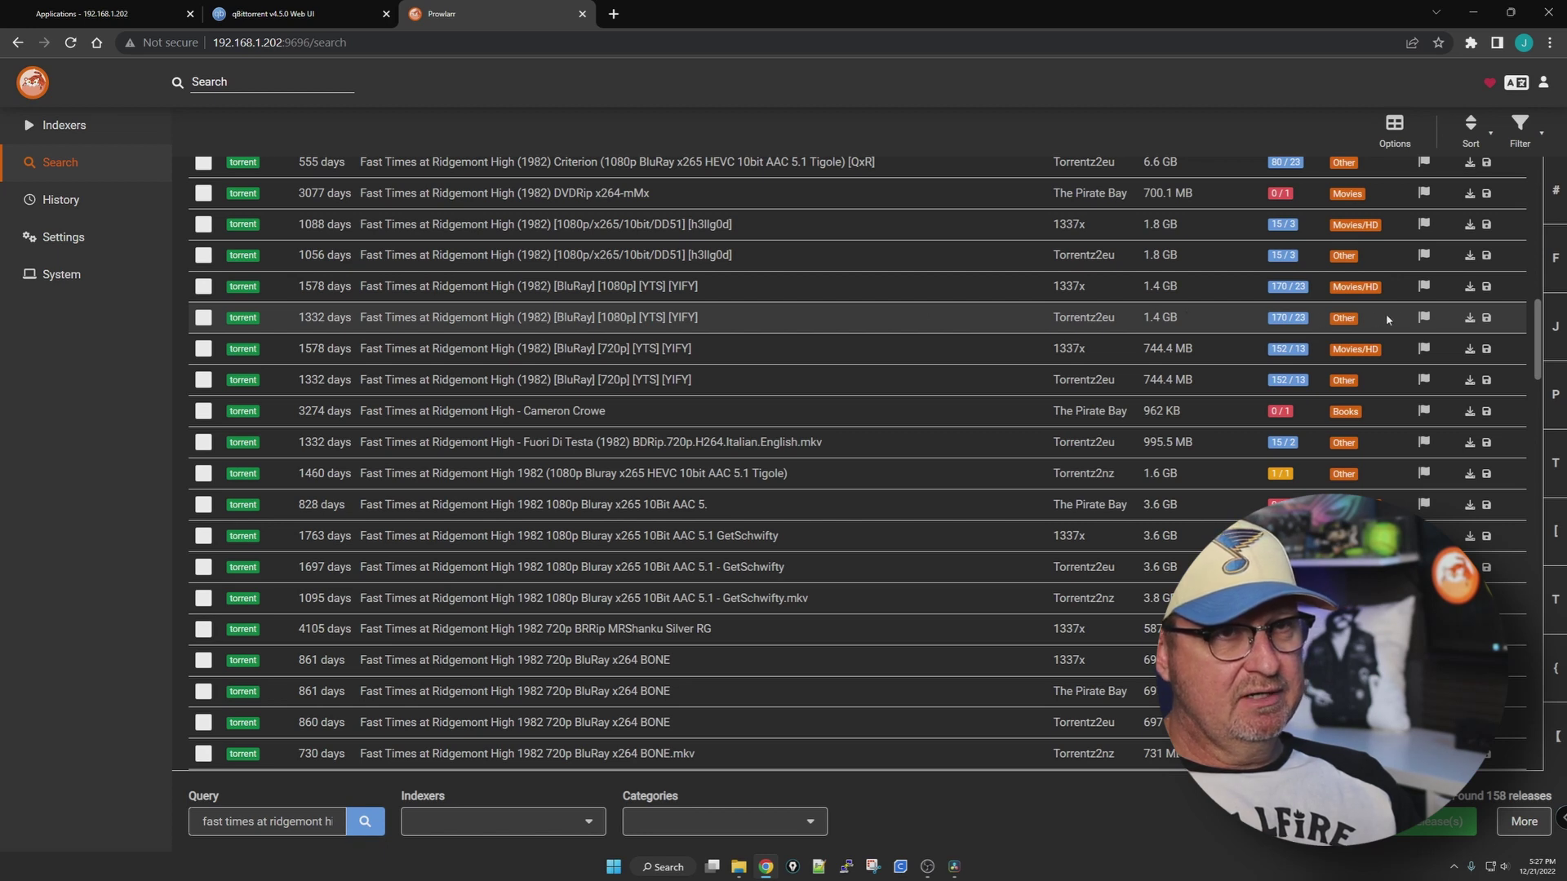
left_click(1470, 321)
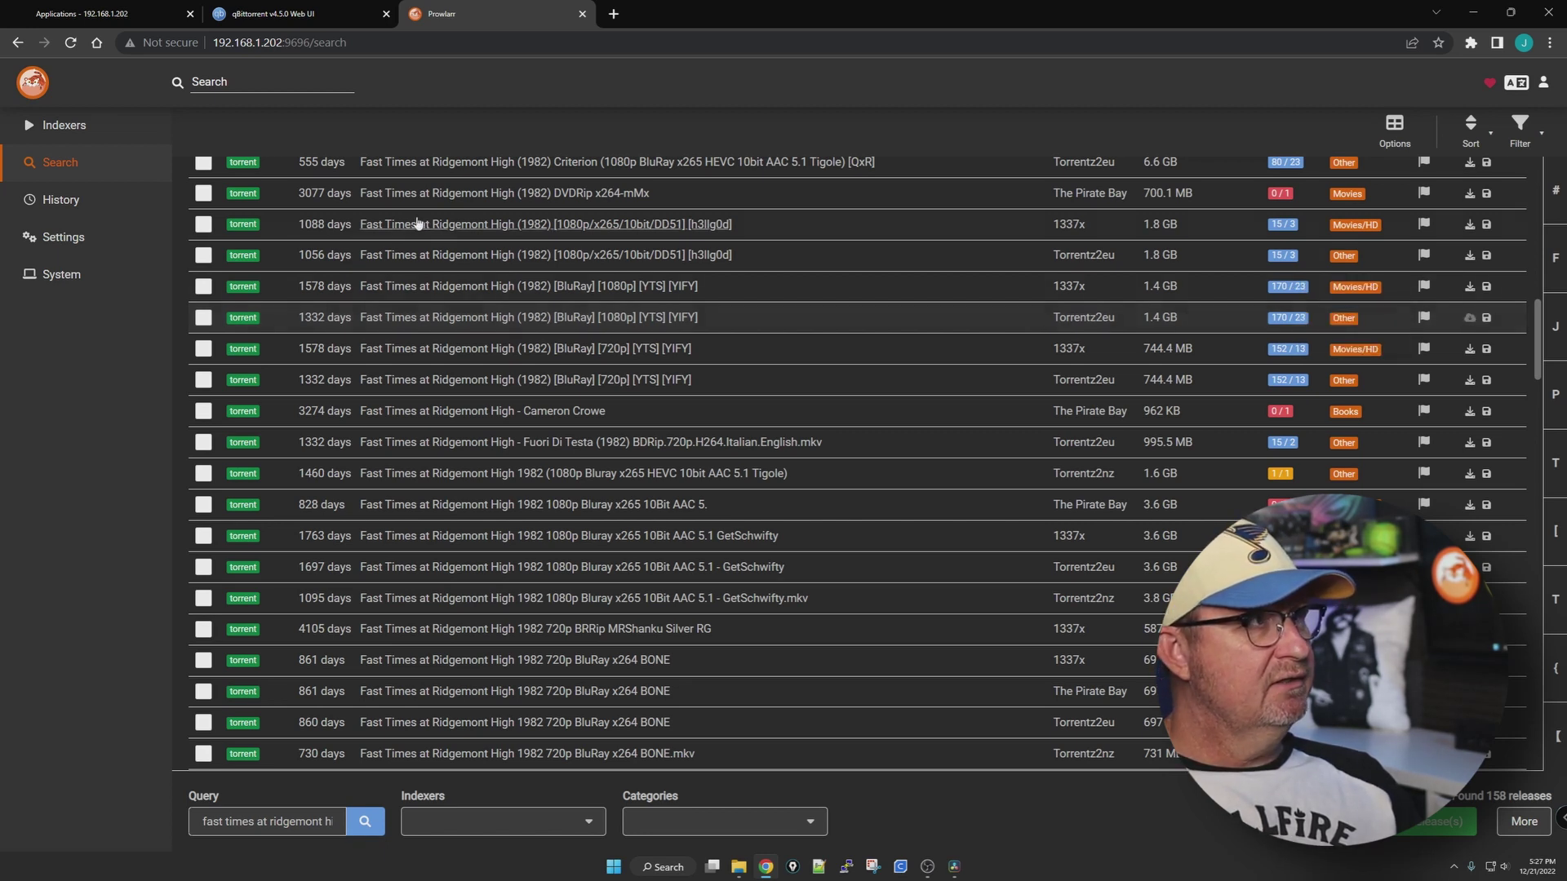
Check the grabbed torrent in qBittorrent and its folder on the Media (Z:) share, and return to the Prowlarr results
left_click(266, 14)
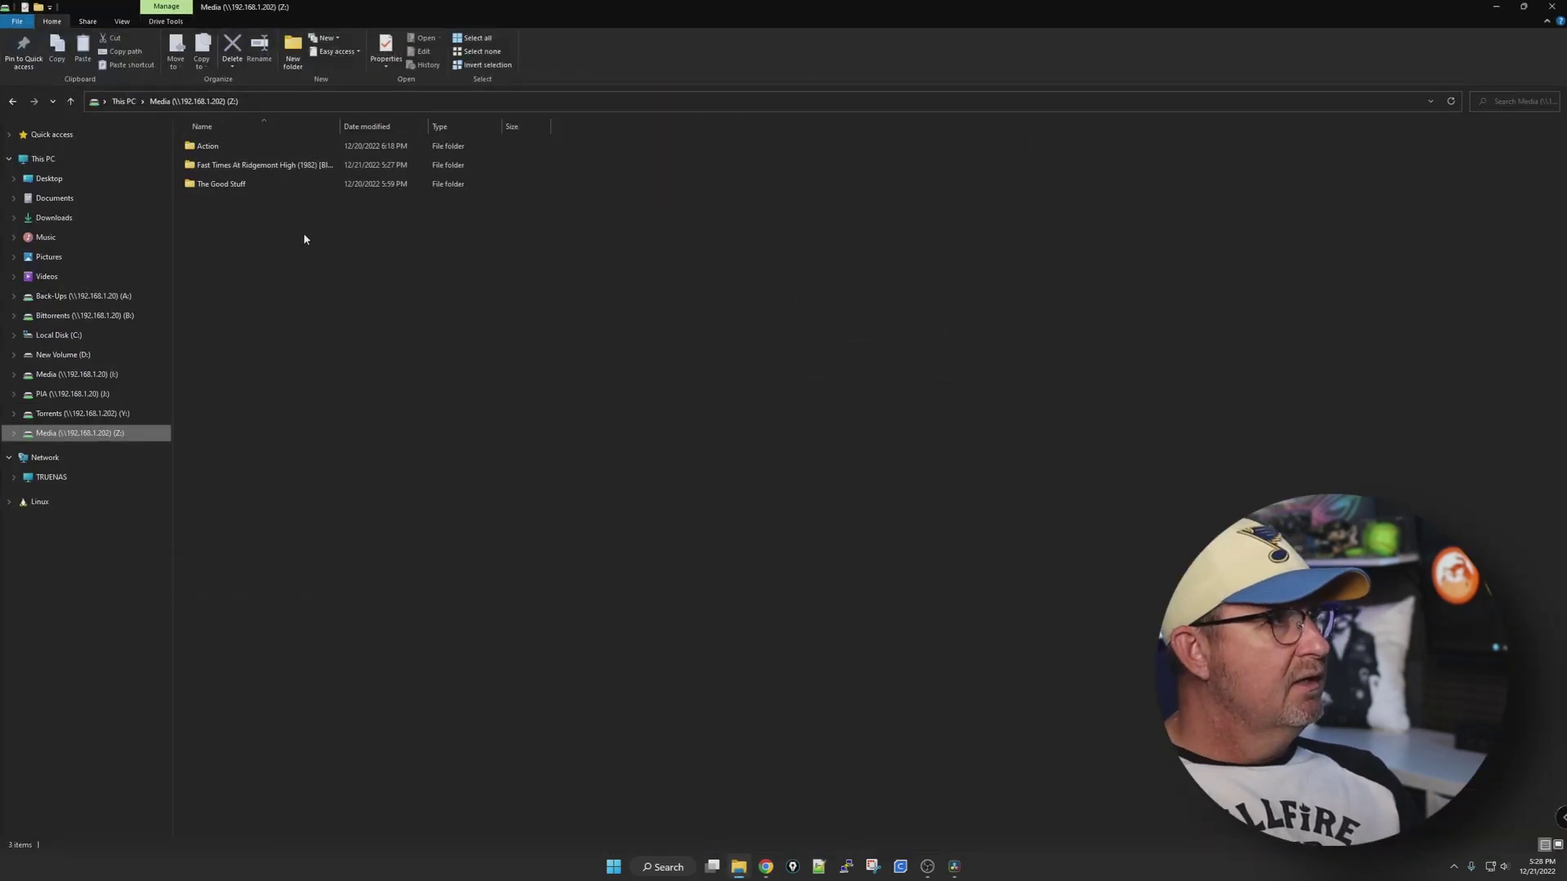
left_click_drag(425, 517, 277, 176)
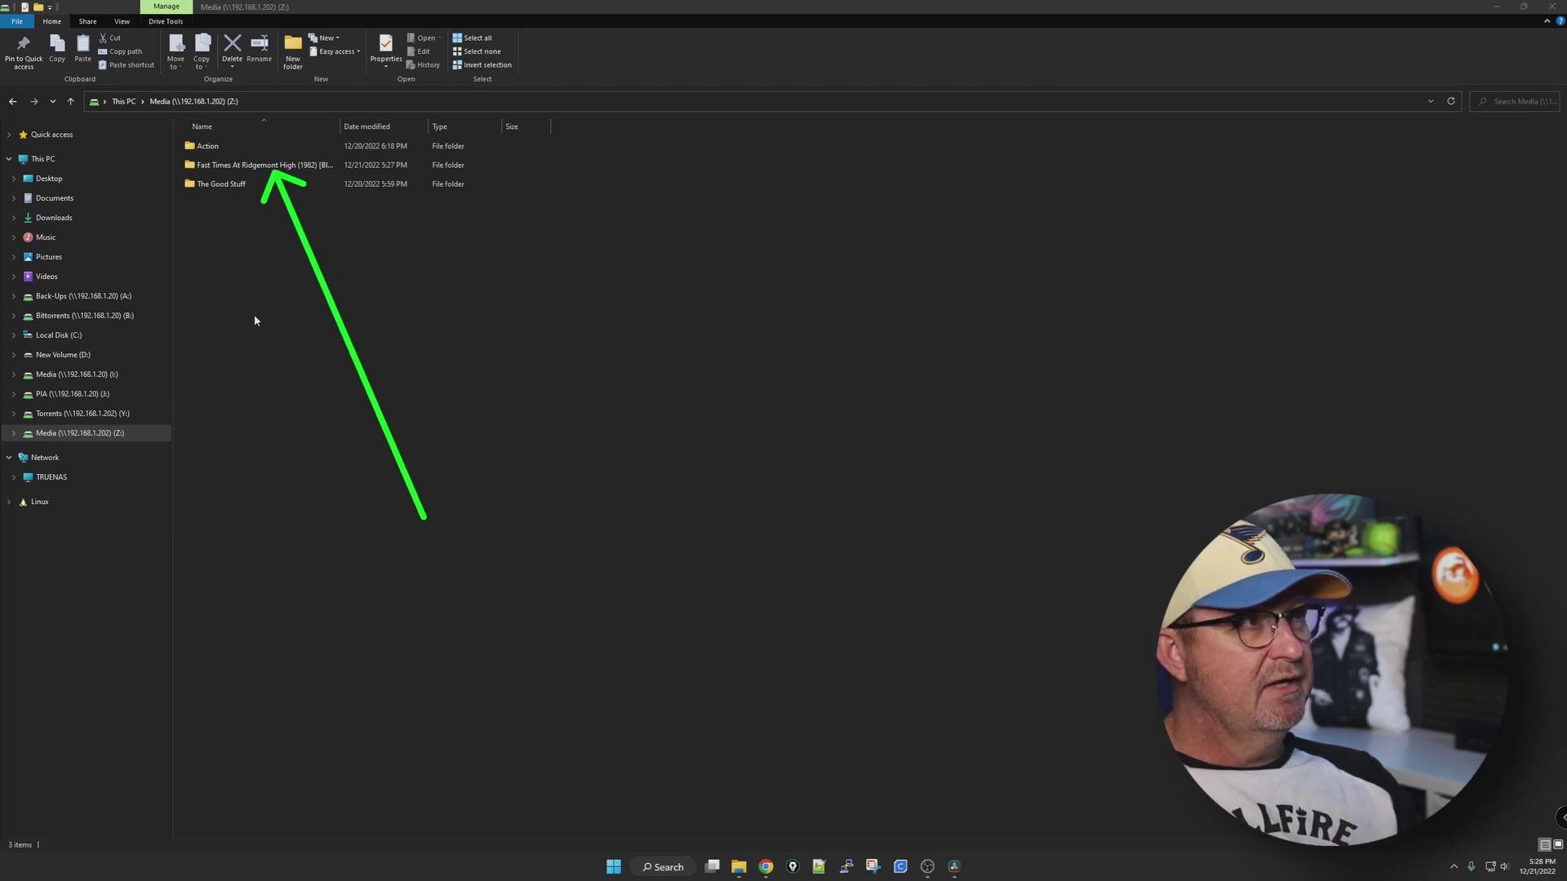
key("Escape")
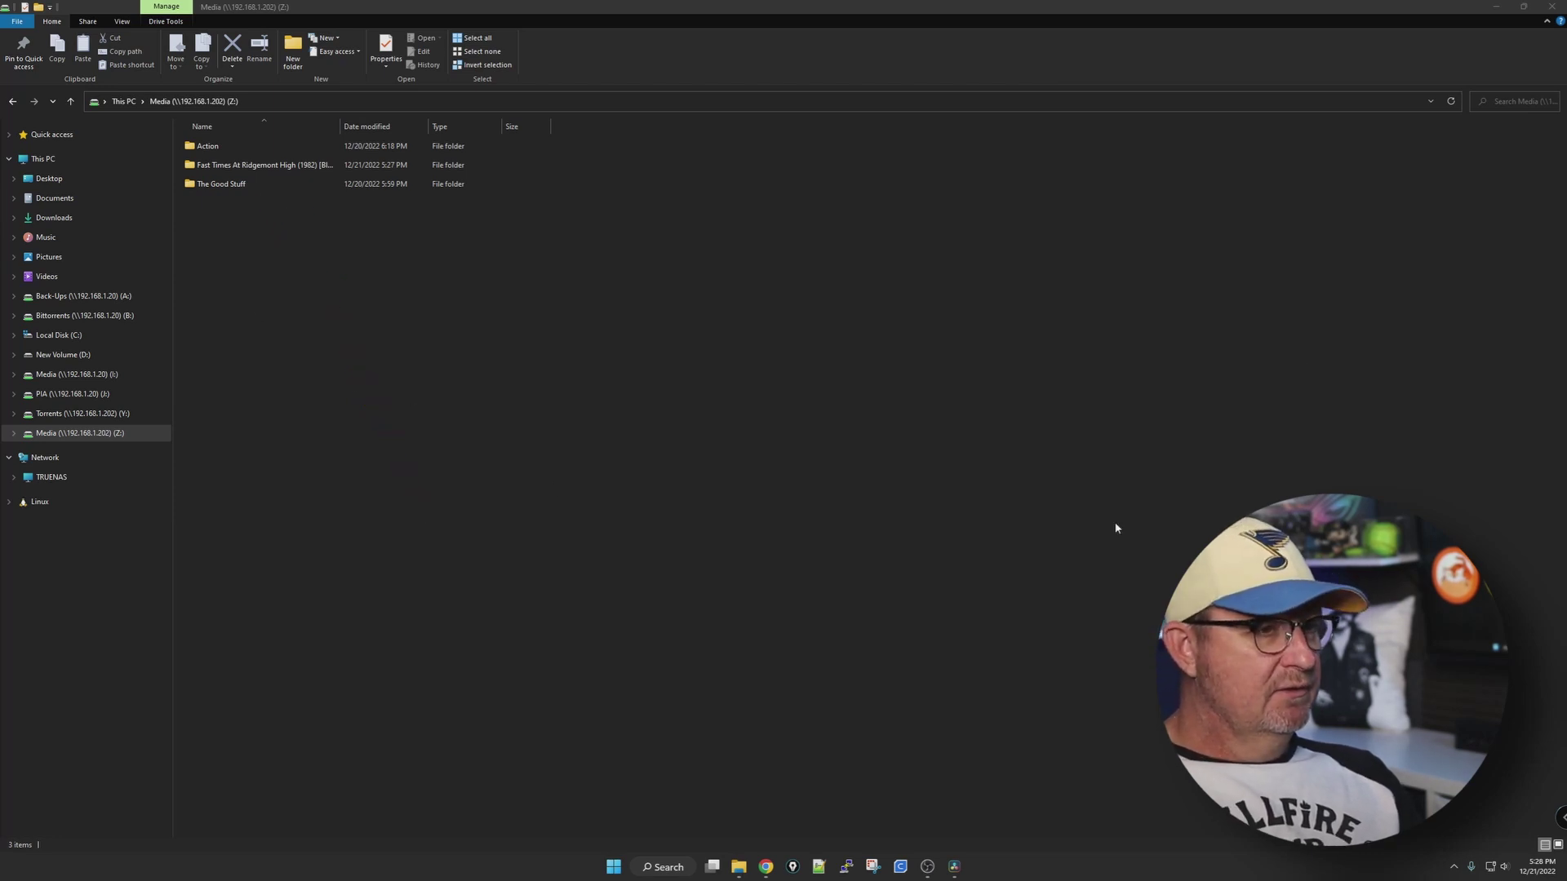
left_click(1496, 6)
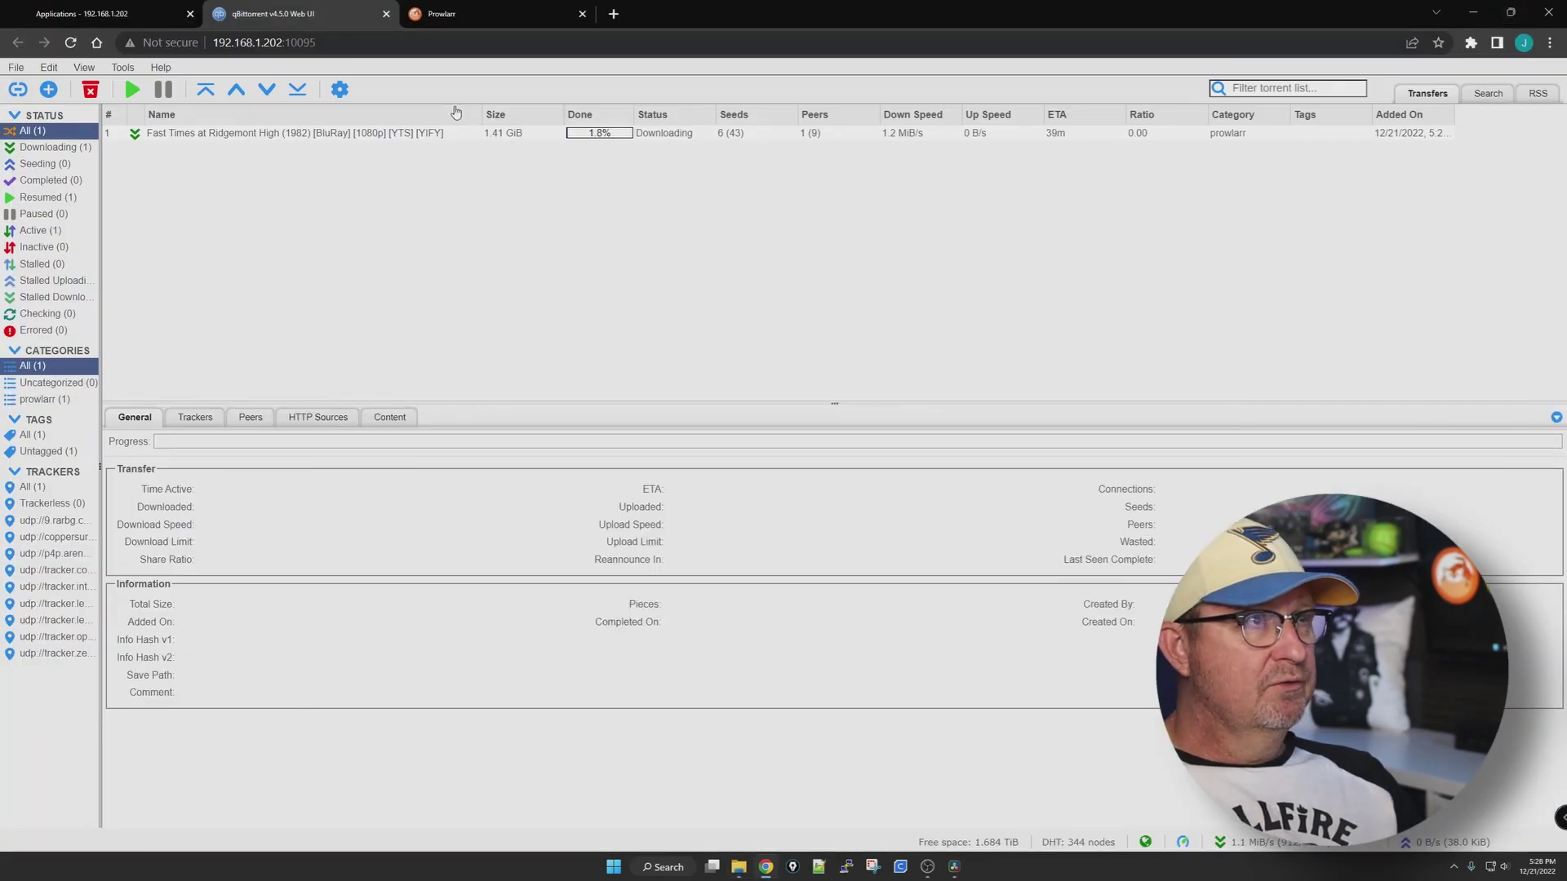
left_click(476, 8)
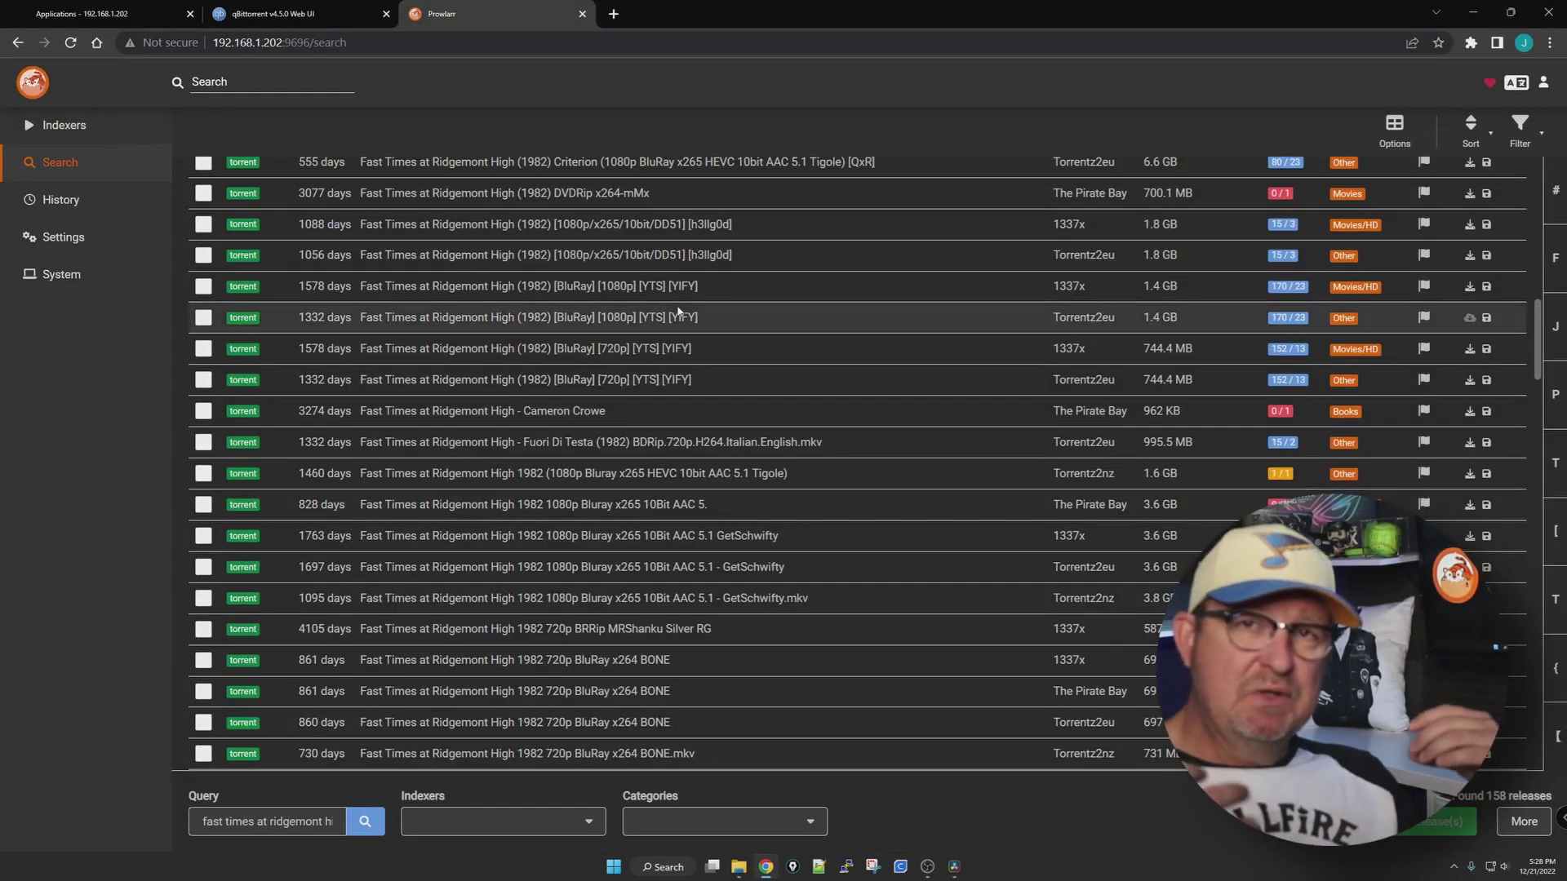